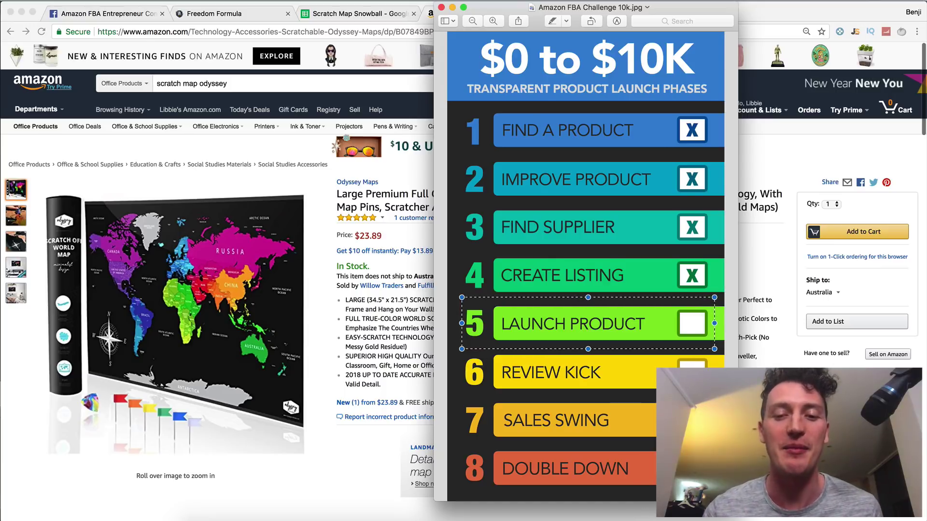
Sketch over the FIND A PRODUCT row of the launch-phases chart, then hide Preview.
click(553, 22)
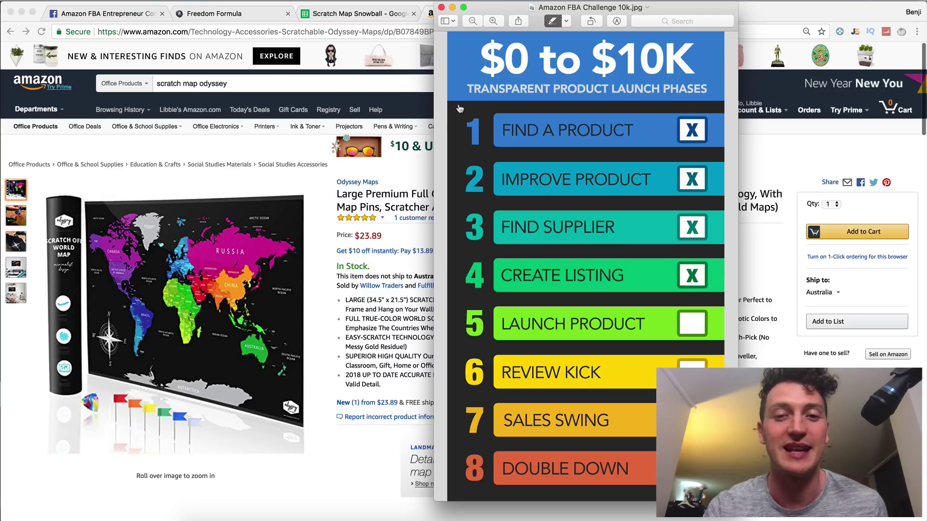
drag(453, 105, 709, 293)
key(super+Tab)
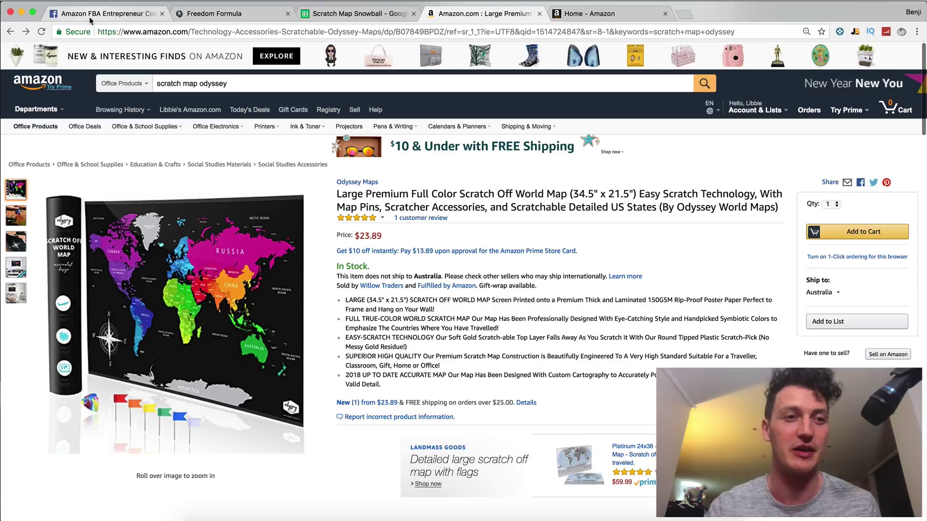
Bring up the Amazon FBA Entrepreneur Community Facebook group page.
click(90, 19)
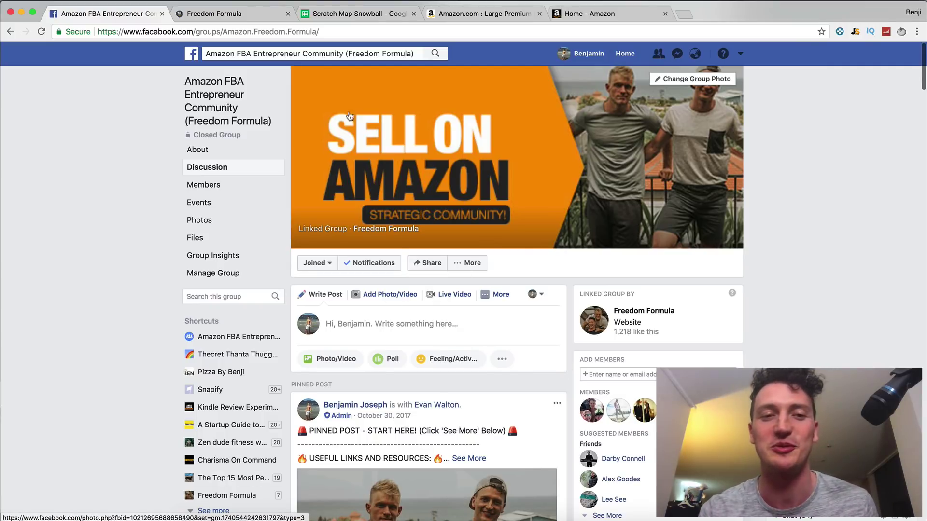
click(162, 13)
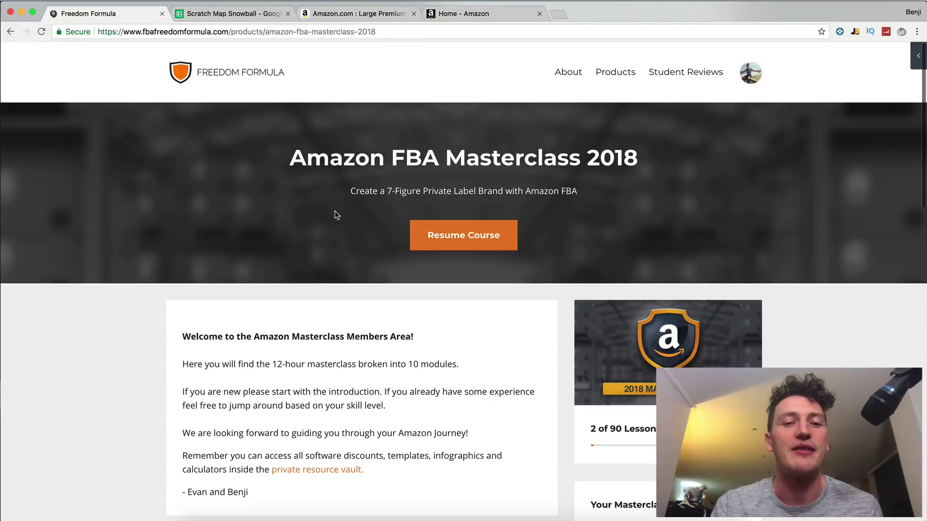
scroll(337, 215, down, 15)
scroll(336, 215, down, 3)
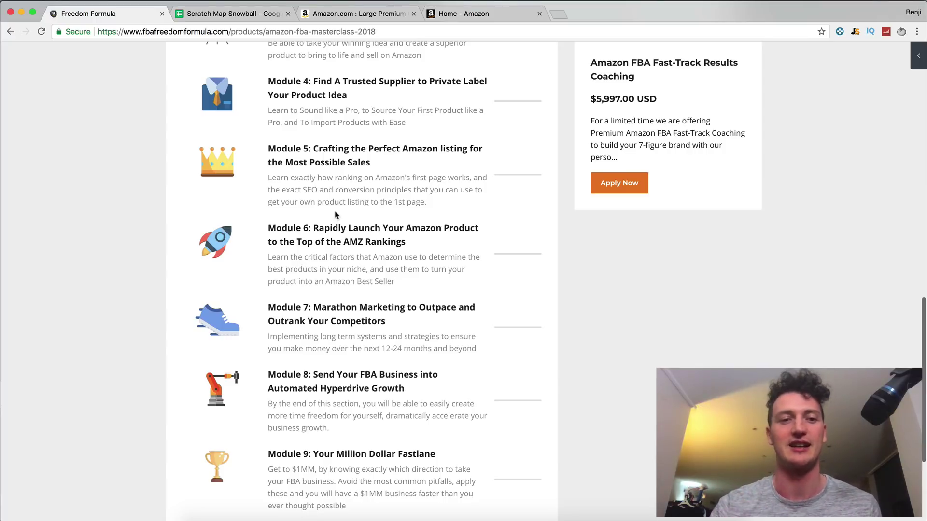
scroll(336, 216, up, 15)
scroll(337, 215, down, 20)
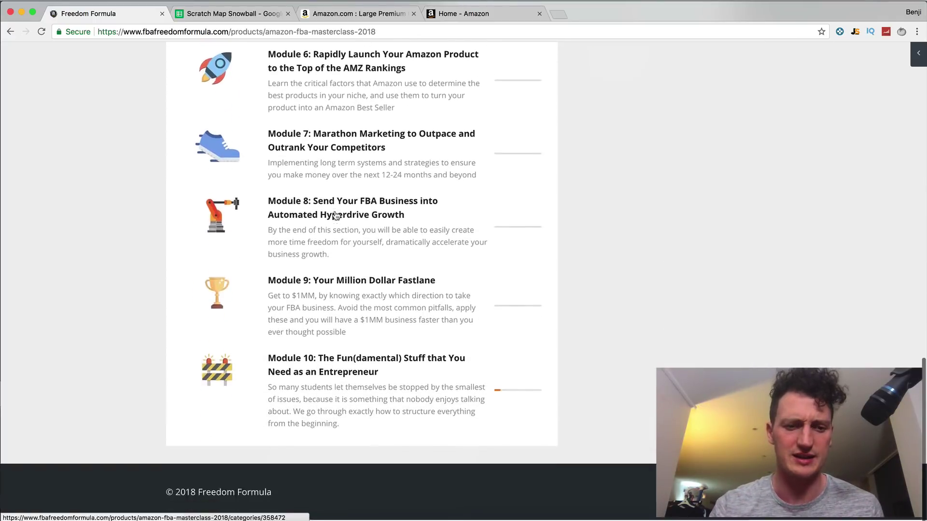
scroll(331, 413, up, 12)
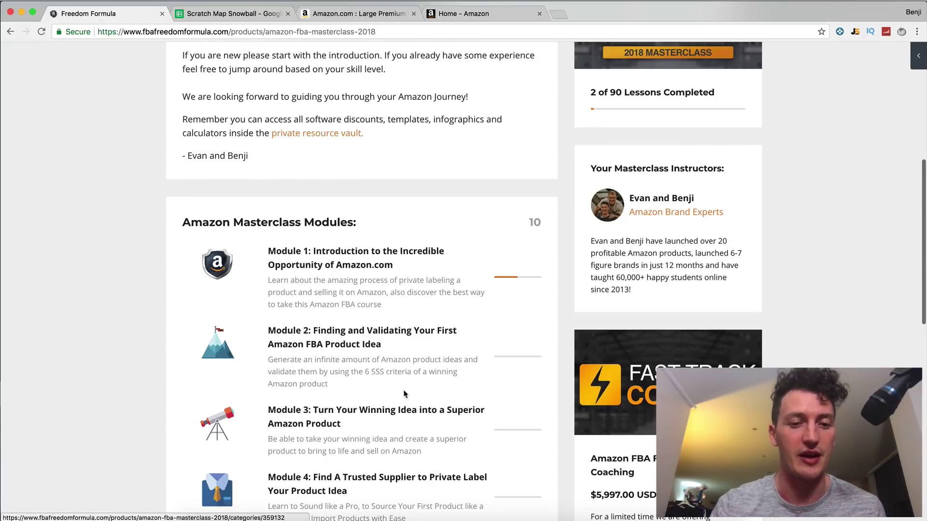
scroll(423, 366, down, 8)
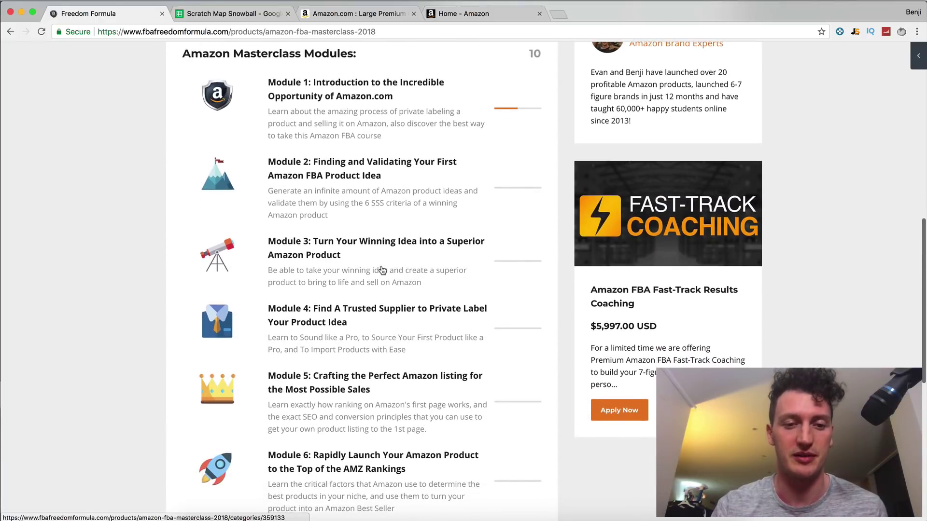
scroll(381, 269, down, 6)
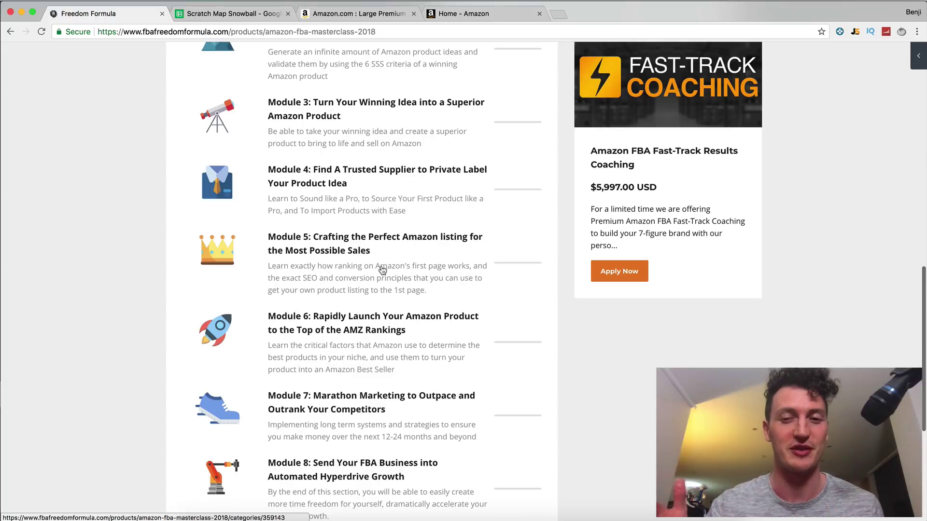
scroll(383, 270, down, 3)
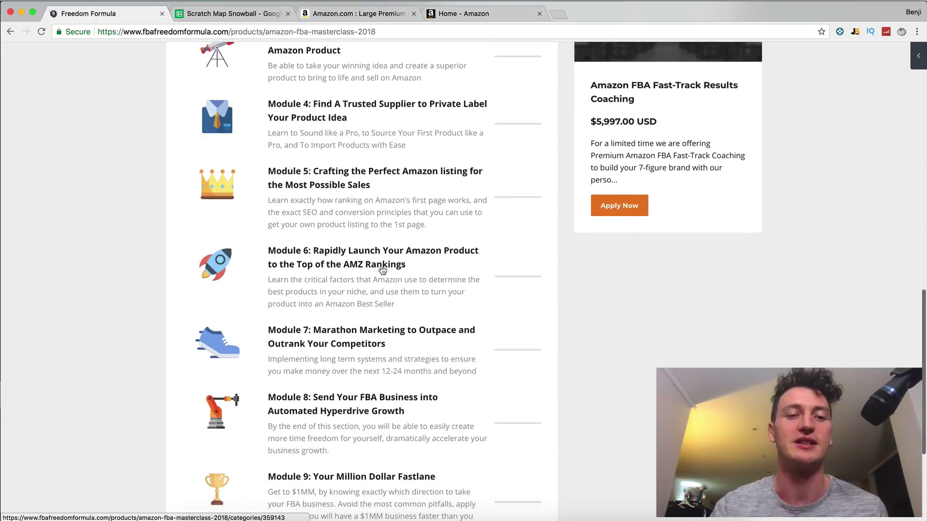
scroll(383, 269, down, 2)
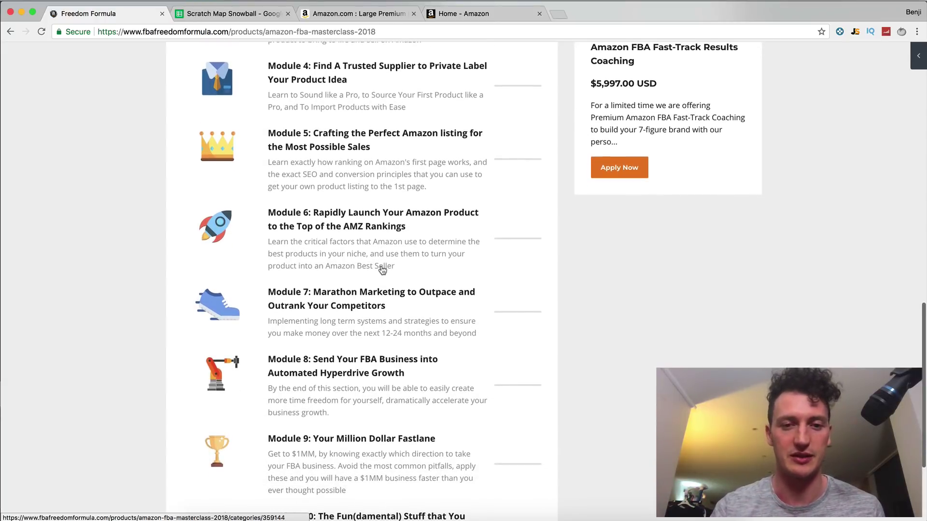
click(335, 236)
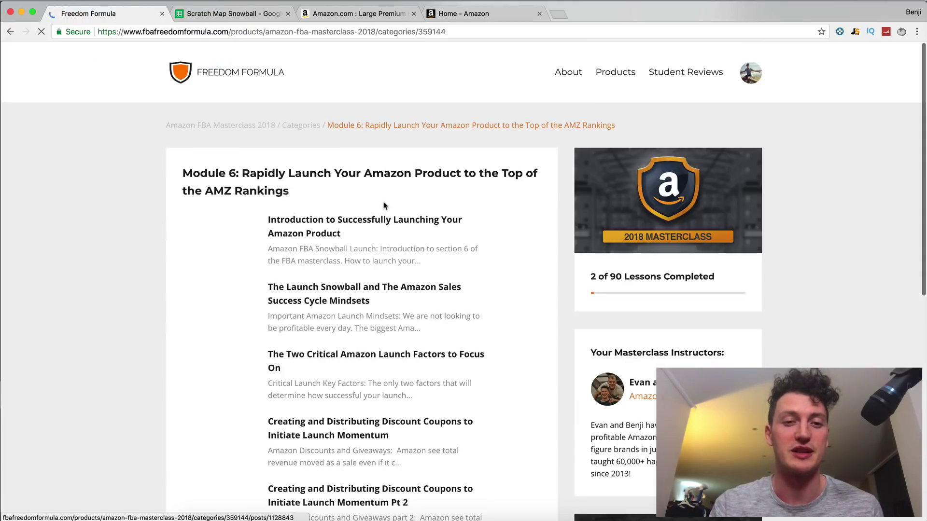
scroll(385, 205, down, 10)
scroll(385, 207, down, 5)
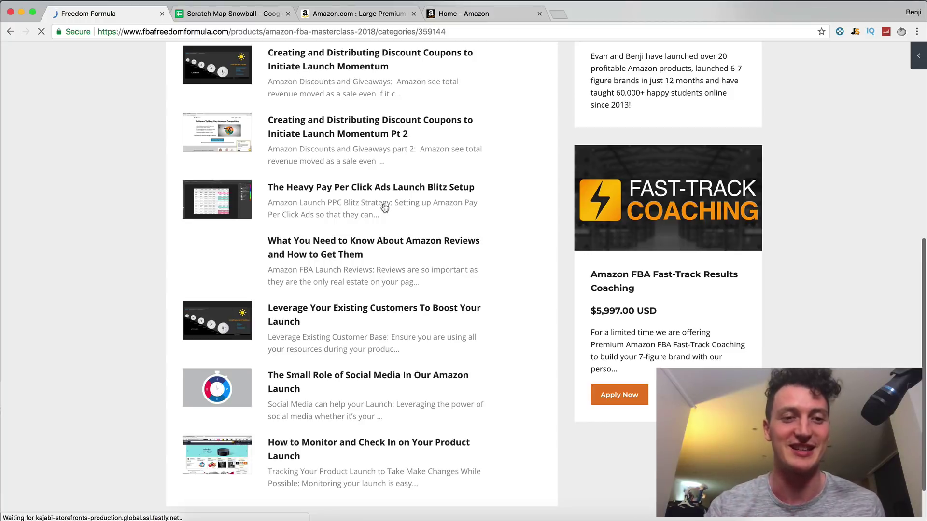
scroll(384, 208, up, 11)
scroll(384, 207, down, 10)
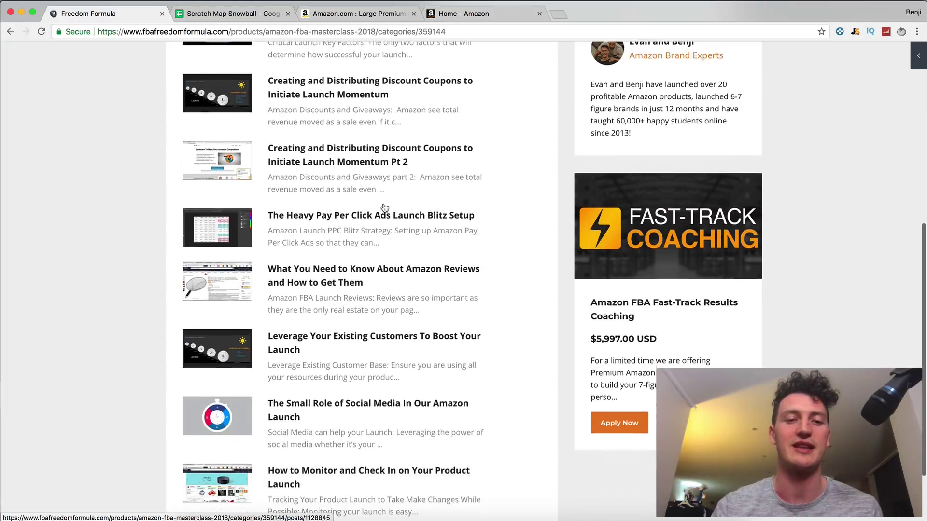
scroll(385, 208, up, 15)
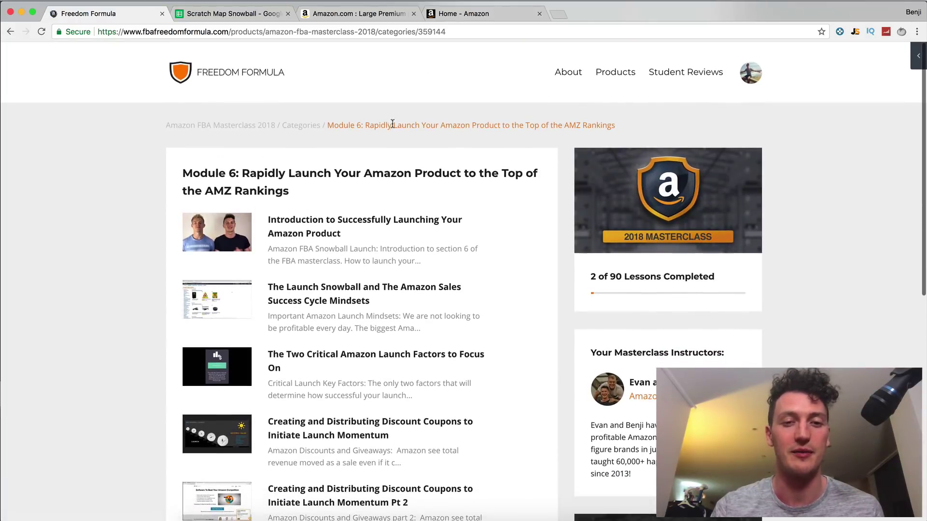
click(11, 31)
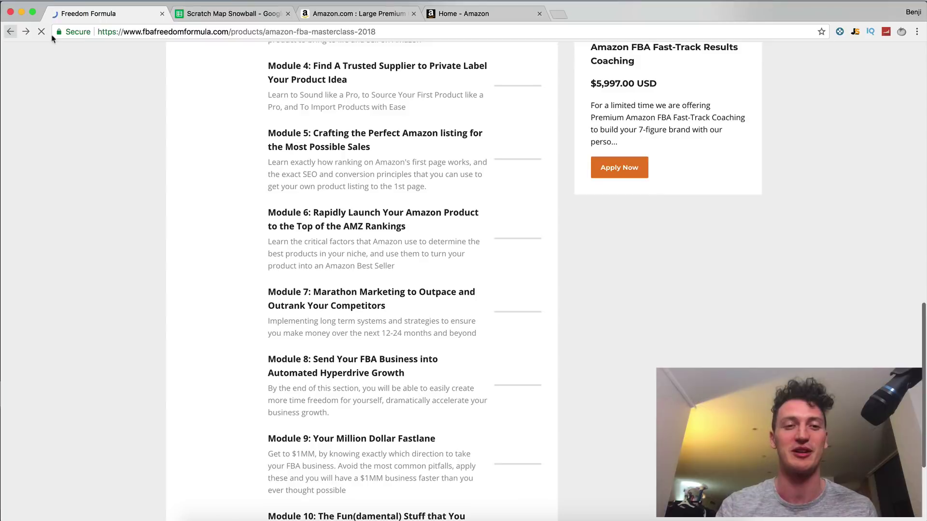
scroll(484, 330, up, 15)
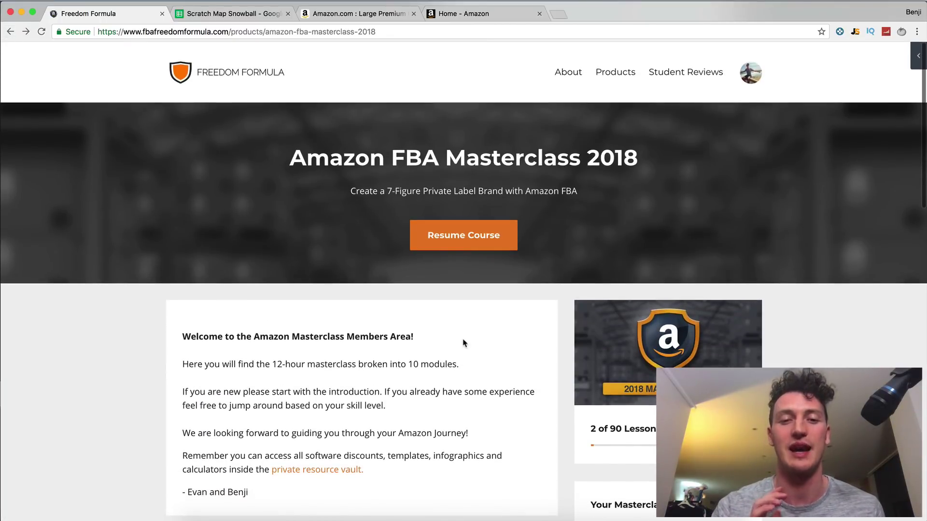
scroll(463, 343, down, 5)
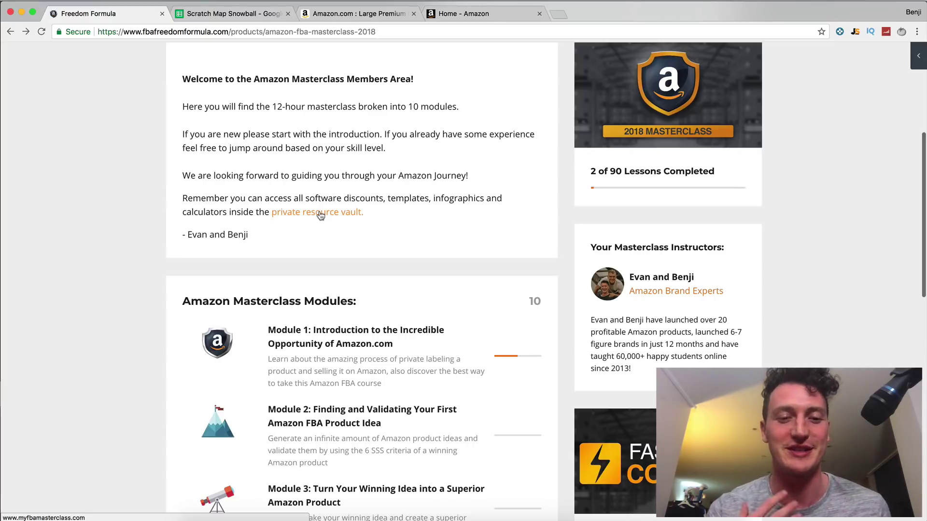
scroll(320, 215, up, 5)
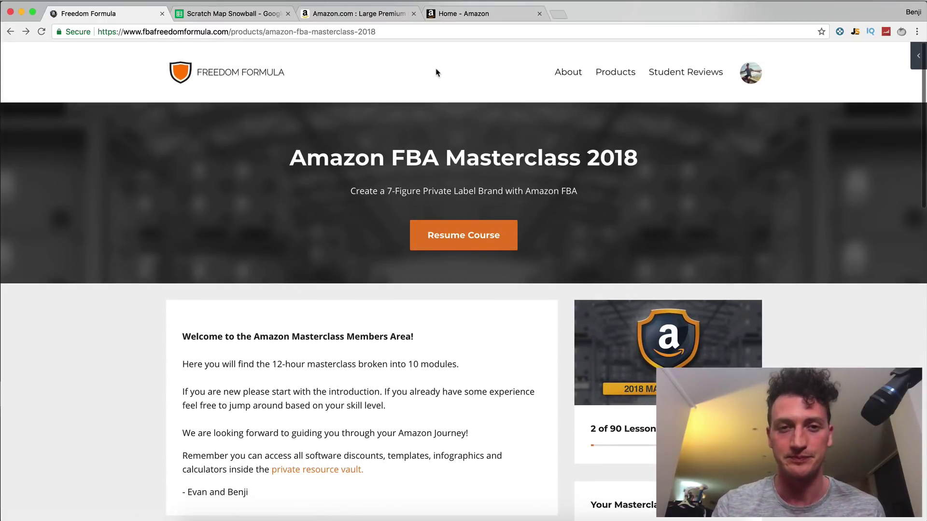
Glance at the Seller Central home dashboard, then select empty cell C13 in the Scratch Map Snowball sheet.
click(466, 15)
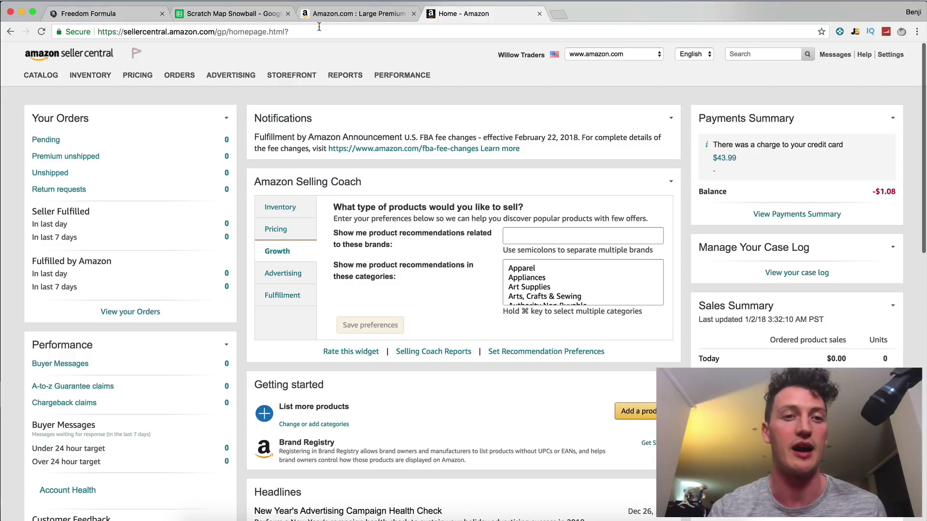
click(254, 14)
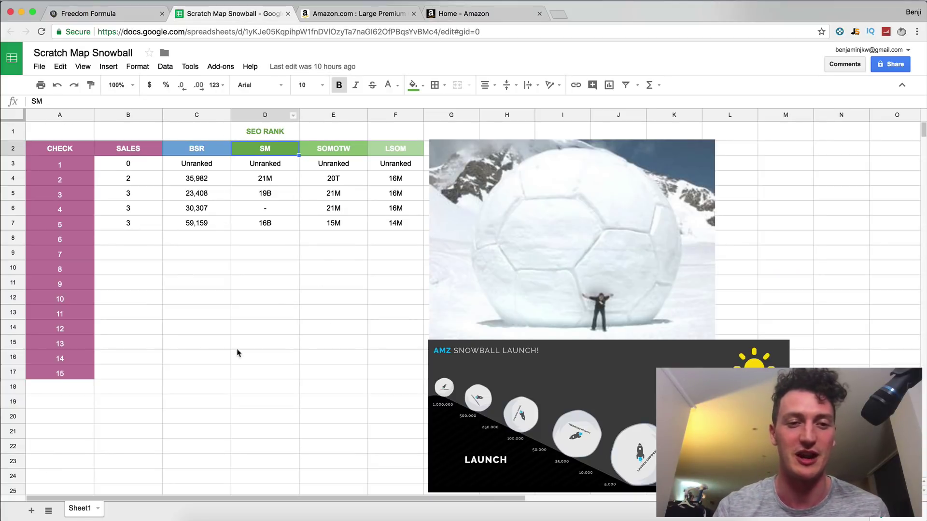
click(222, 318)
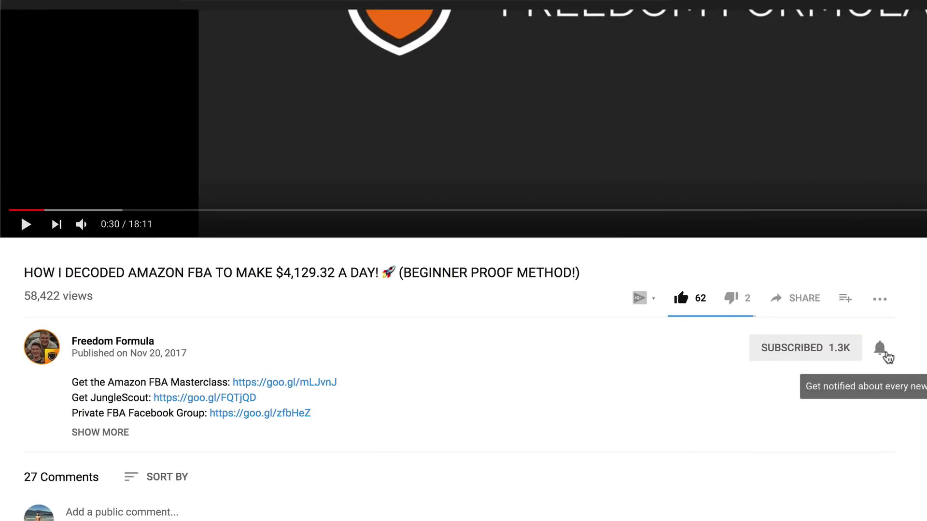
Turn on all Freedom Formula notifications and comment 'I want to quit my job and travel the world!'.
click(885, 353)
text(I want to quit my job and travel)
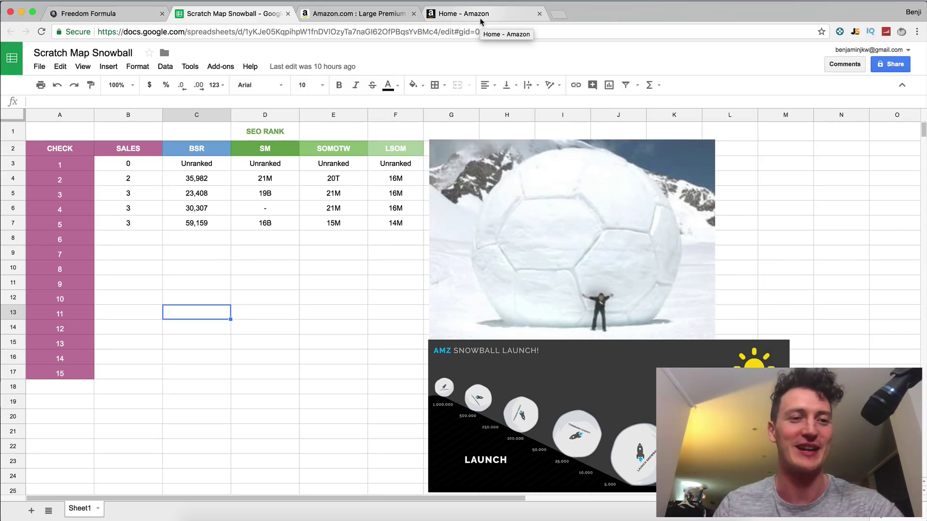
Select cells C10, E11 and N9 in the Scratch Map Snowball sheet.
click(198, 269)
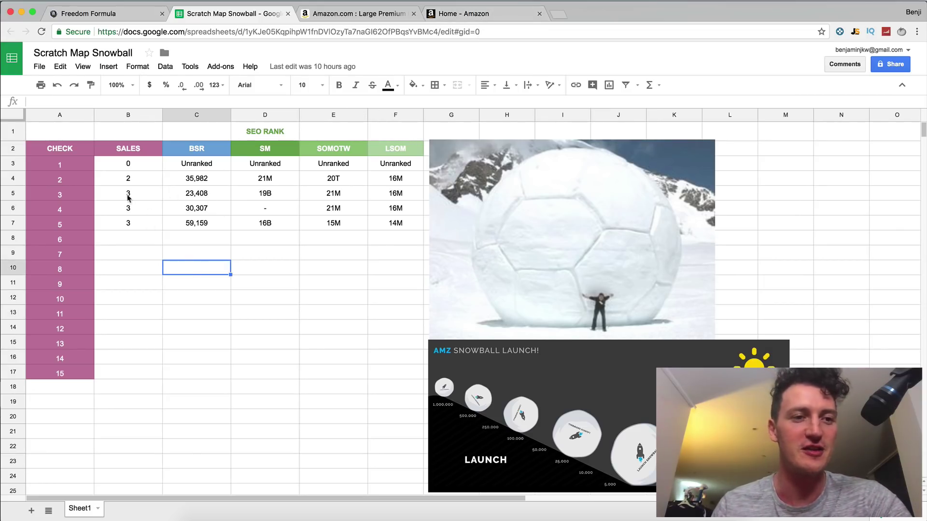
click(310, 282)
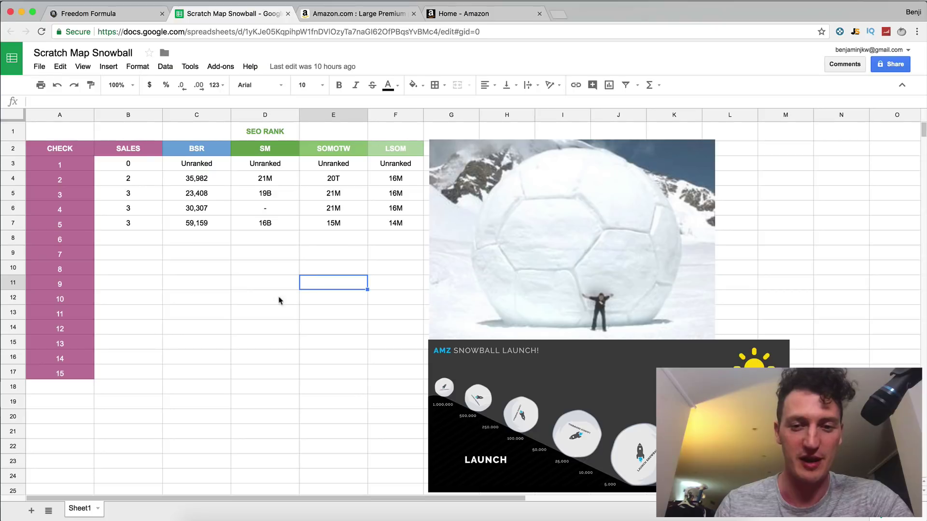
click(580, 236)
click(839, 255)
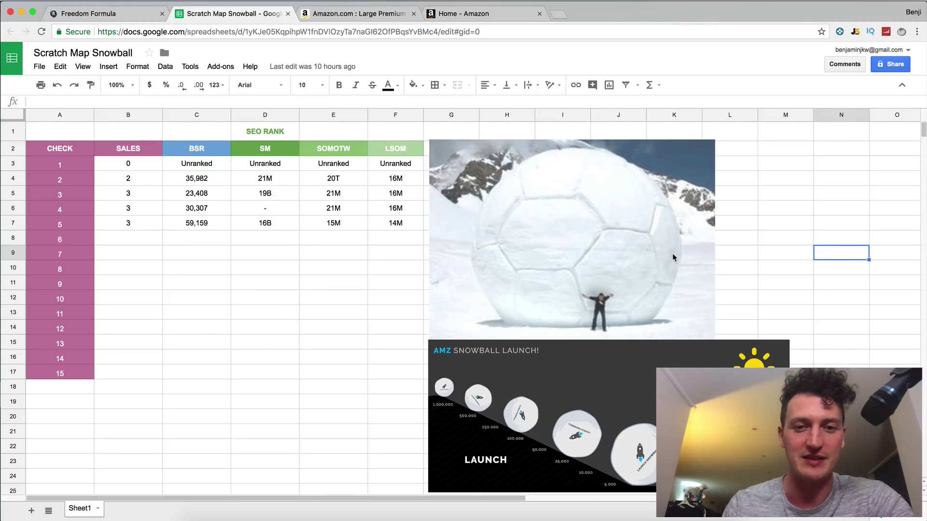
Nudge the snowball image up slightly, then select the BSR figures for checks 2–5.
click(746, 227)
click(628, 246)
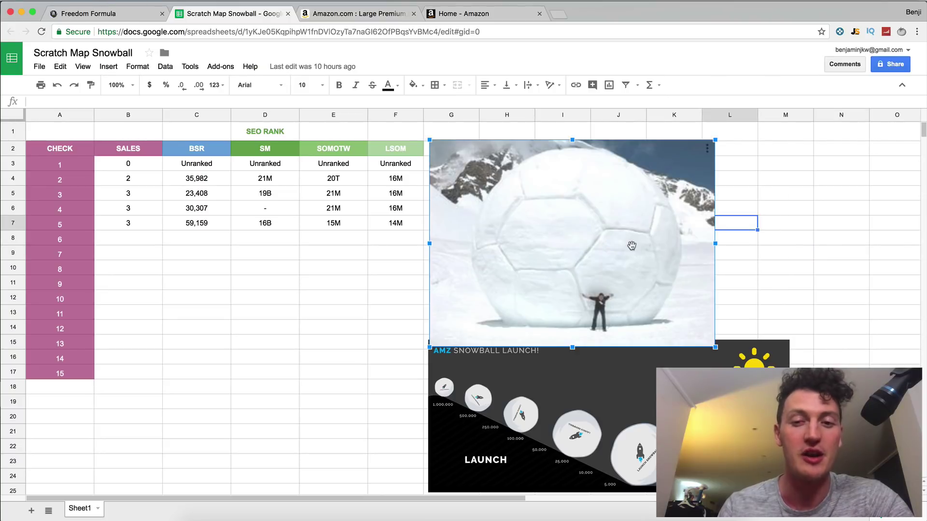
drag(624, 245, 623, 236)
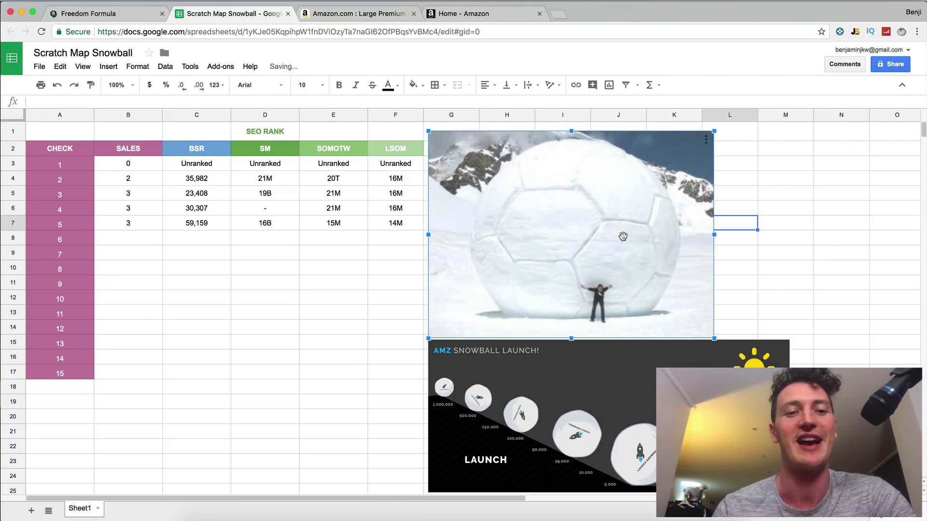
click(764, 253)
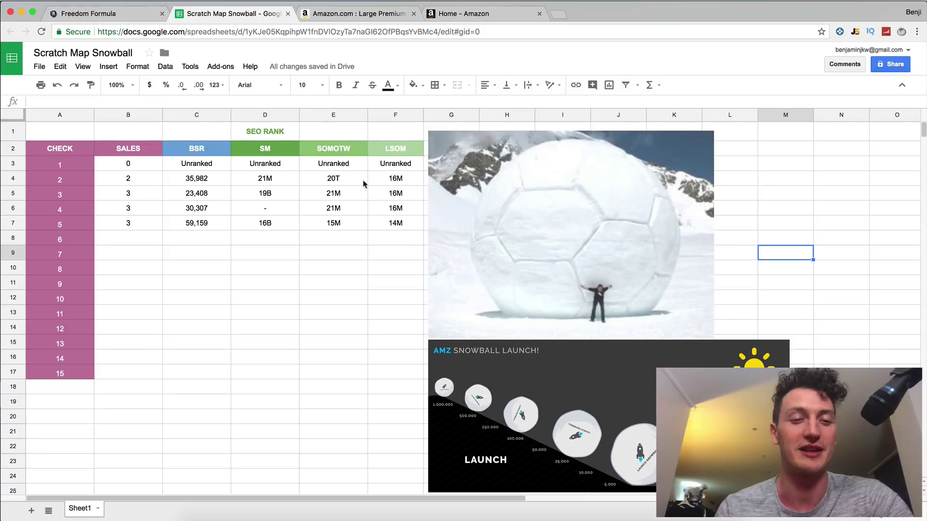
drag(196, 179, 198, 222)
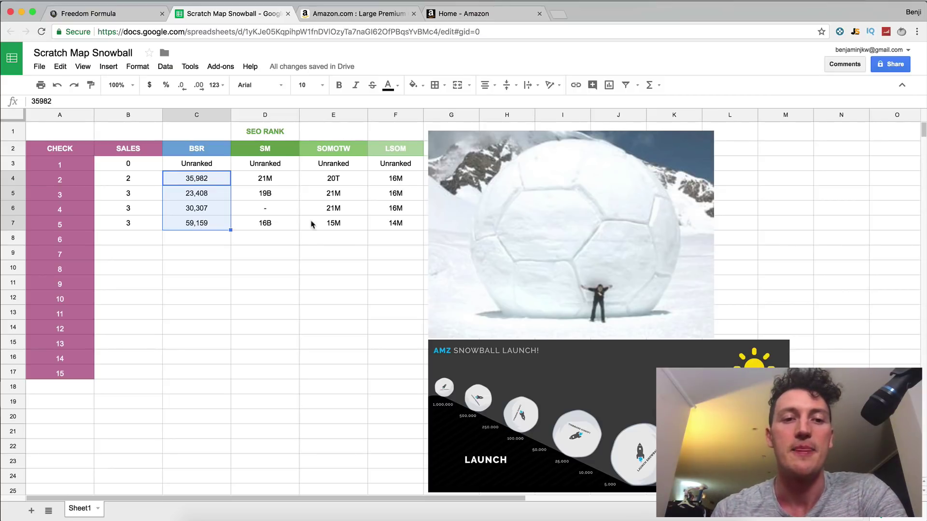
Review the SM, SOMOTW and LSOM keyword ranks, including 20T, 16M and the latest 14M.
drag(265, 148, 400, 151)
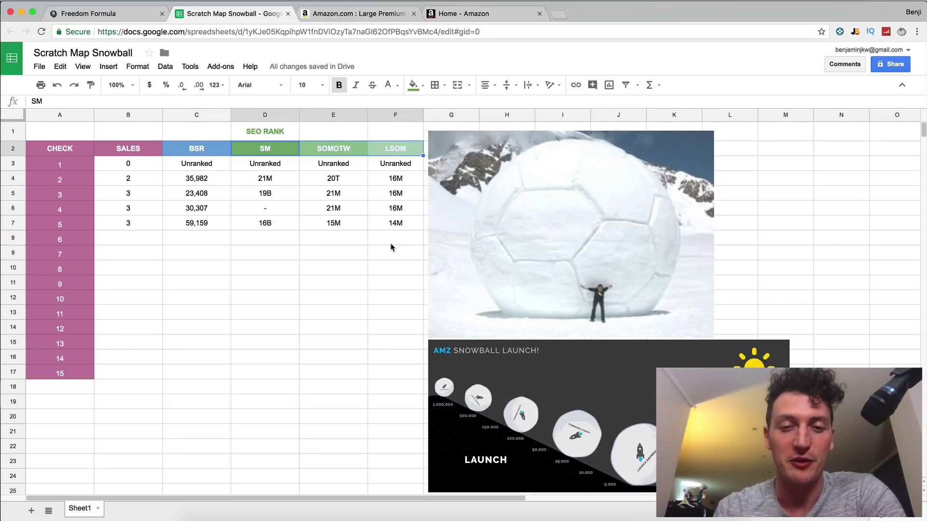
click(402, 225)
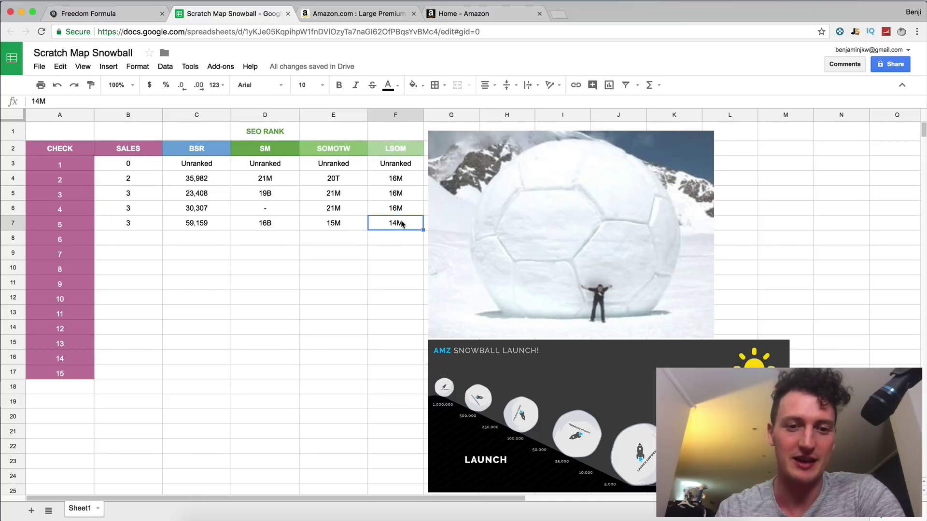
click(271, 182)
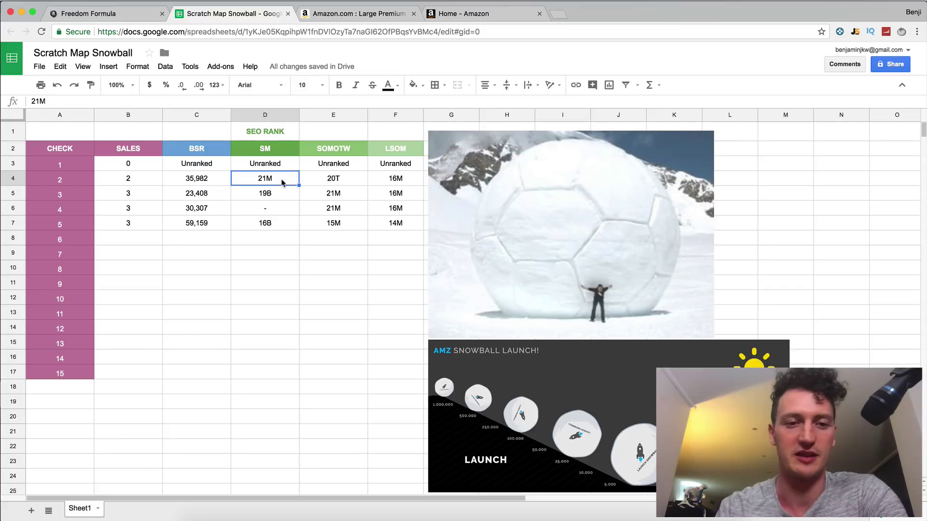
click(329, 183)
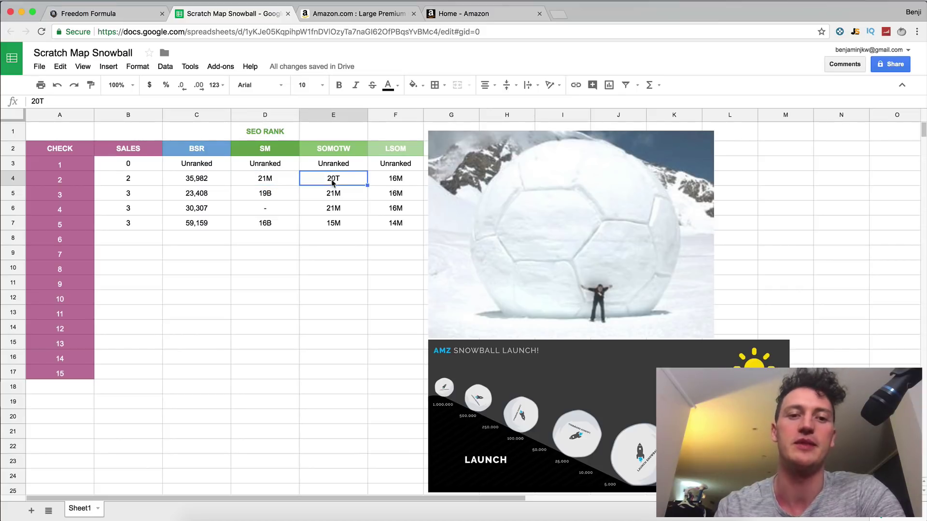
click(390, 186)
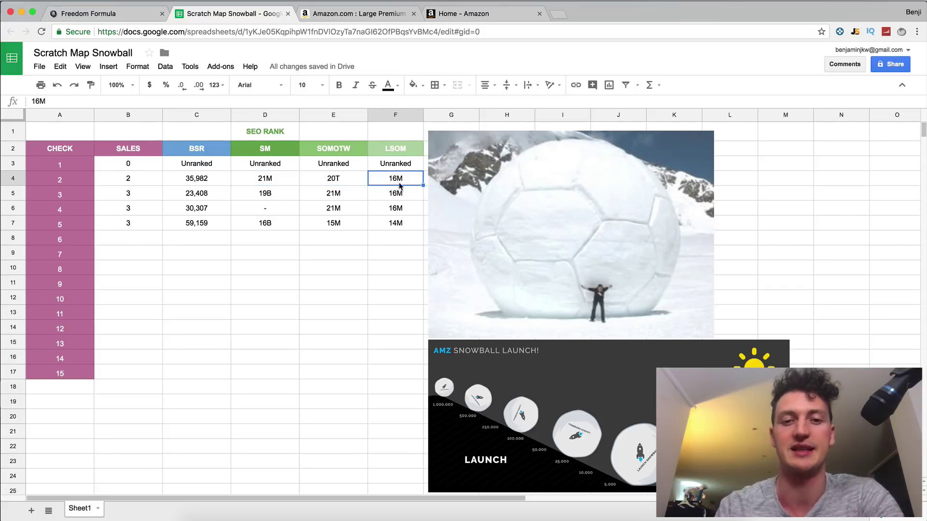
Check the three keyword headers, then go to the Amazon scratch-map listing.
click(256, 151)
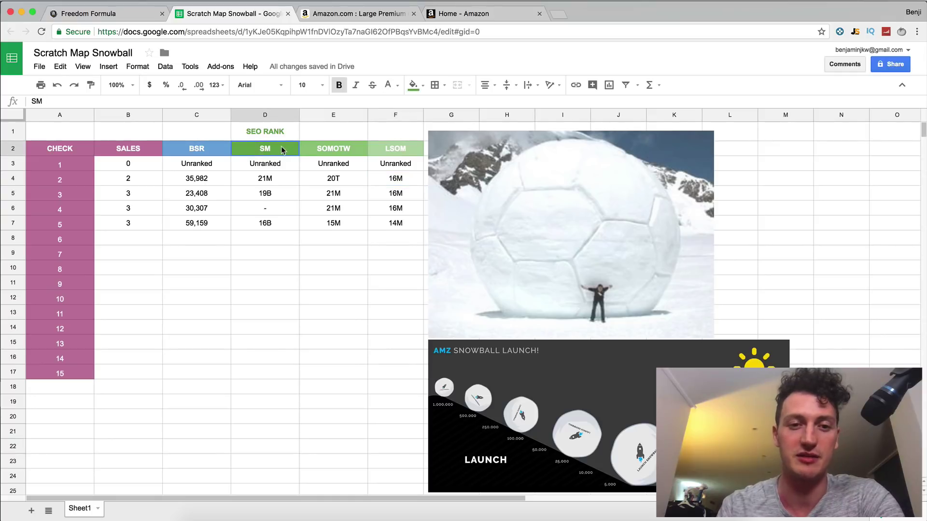
click(313, 150)
click(407, 154)
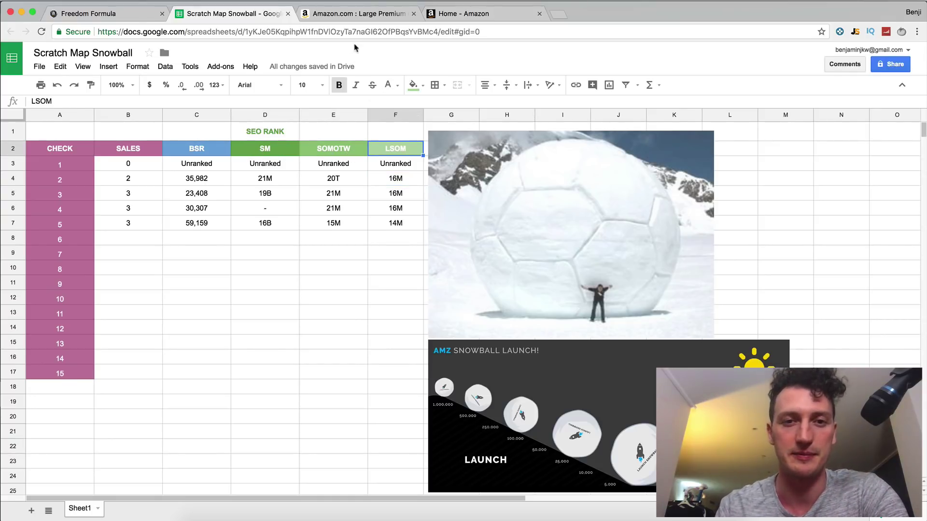
click(351, 16)
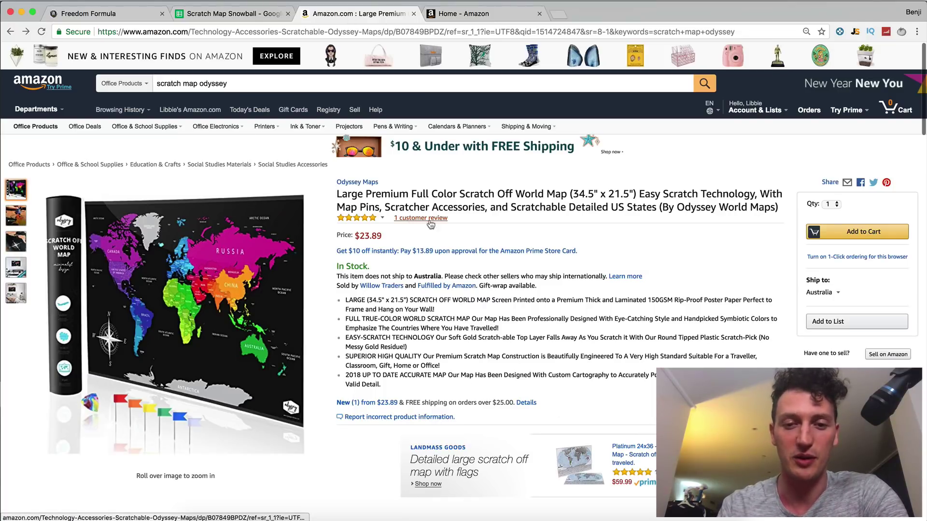
Scroll the Amazon listing to the Keepa price-history and sales-rank chart.
scroll(491, 228, down, 3)
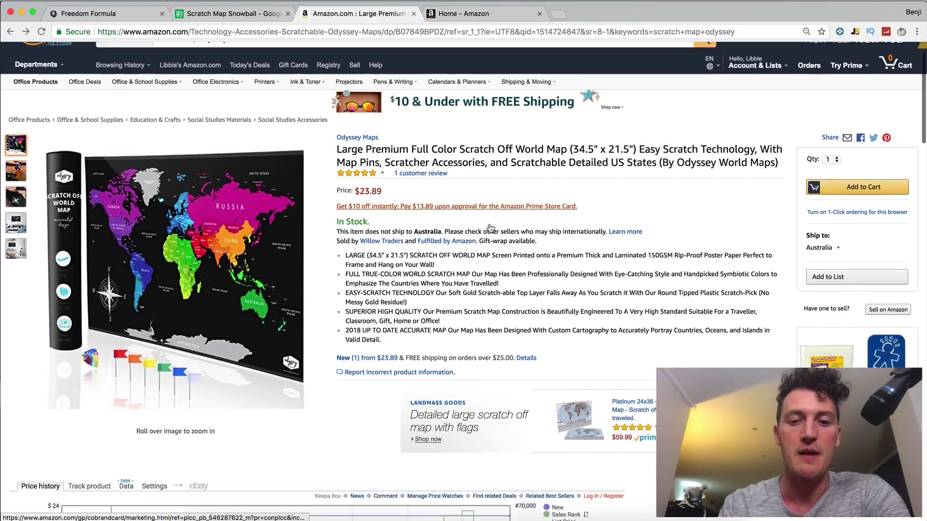
scroll(491, 228, down, 10)
scroll(469, 194, up, 3)
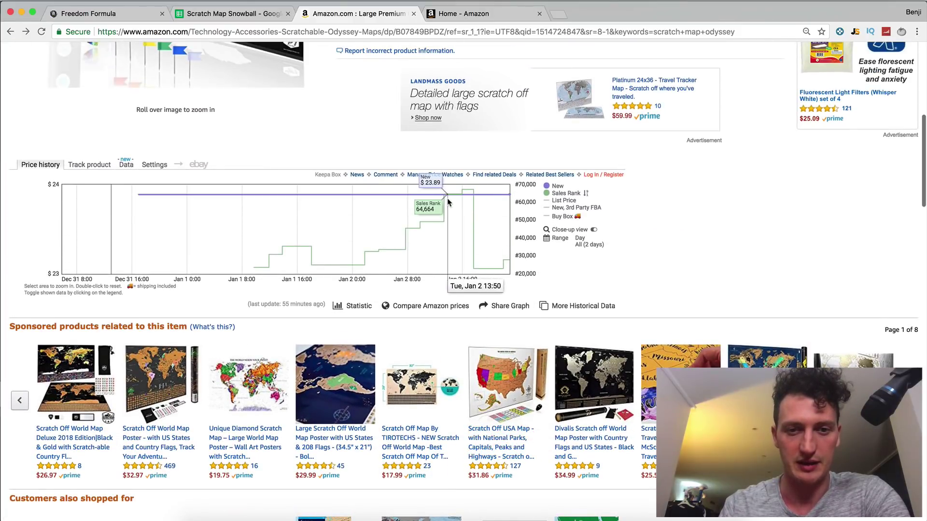
Compare the sheet's latest BSR of 59,159 against Amazon's sales-rank chart.
click(213, 16)
click(220, 225)
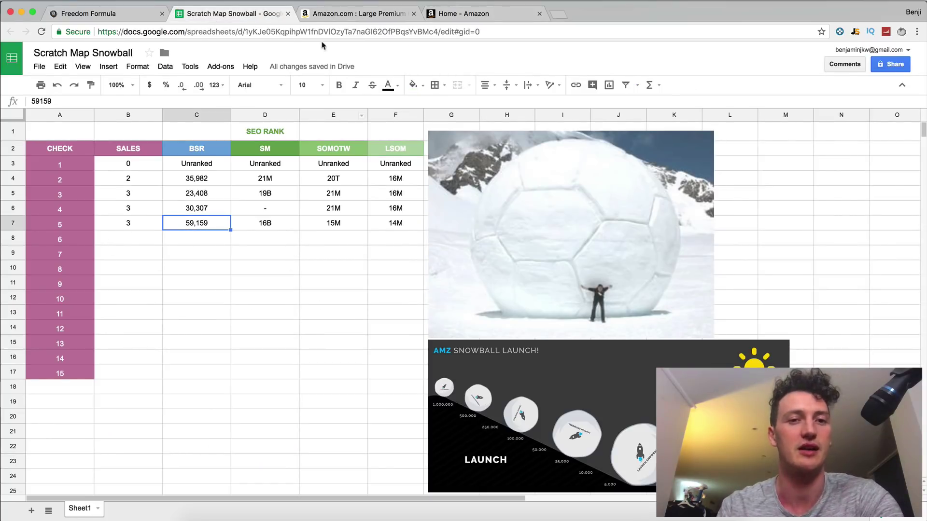
click(335, 14)
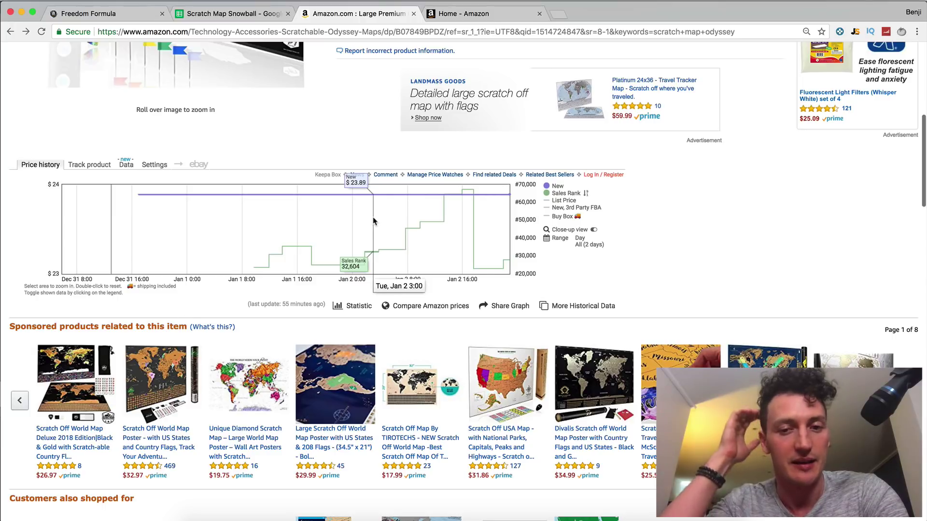
click(232, 13)
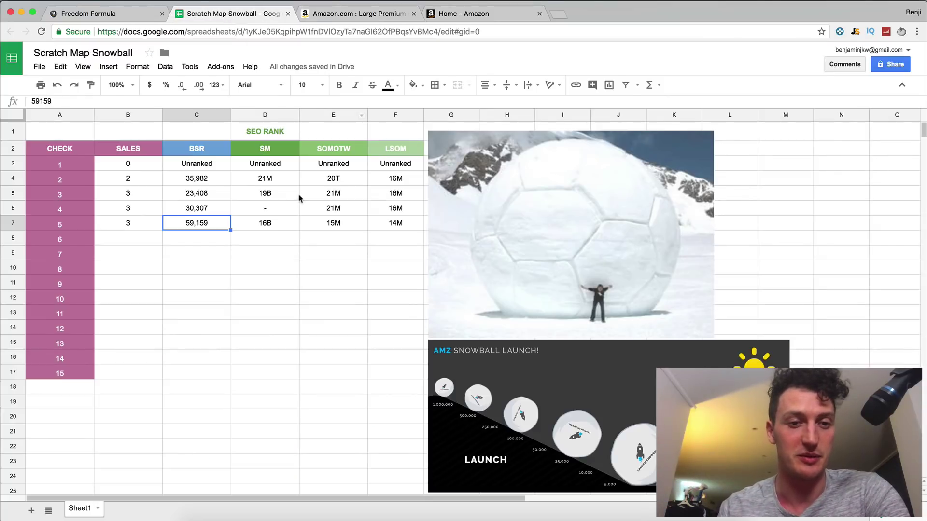
Review the latest keyword ranks, the last two checks' sales, and BSRs 59,159 and 30,307.
drag(401, 228, 253, 228)
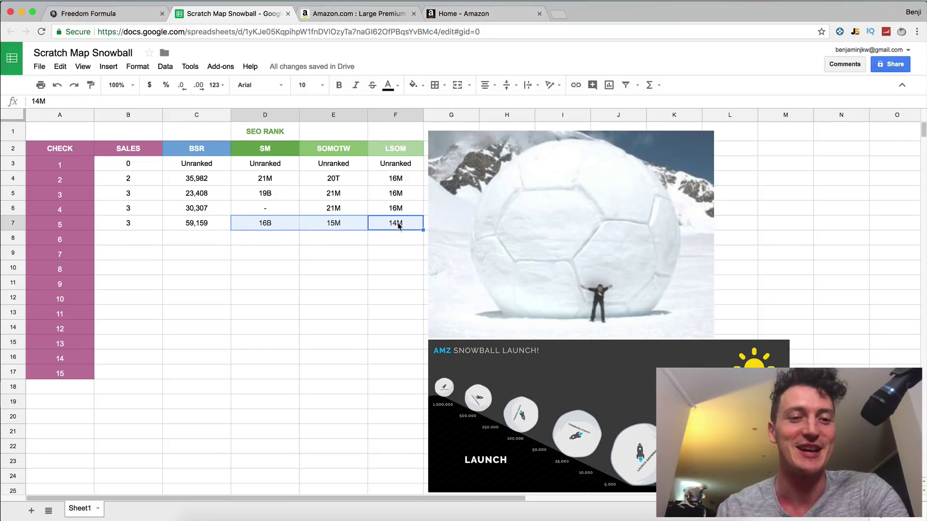
click(213, 229)
click(200, 208)
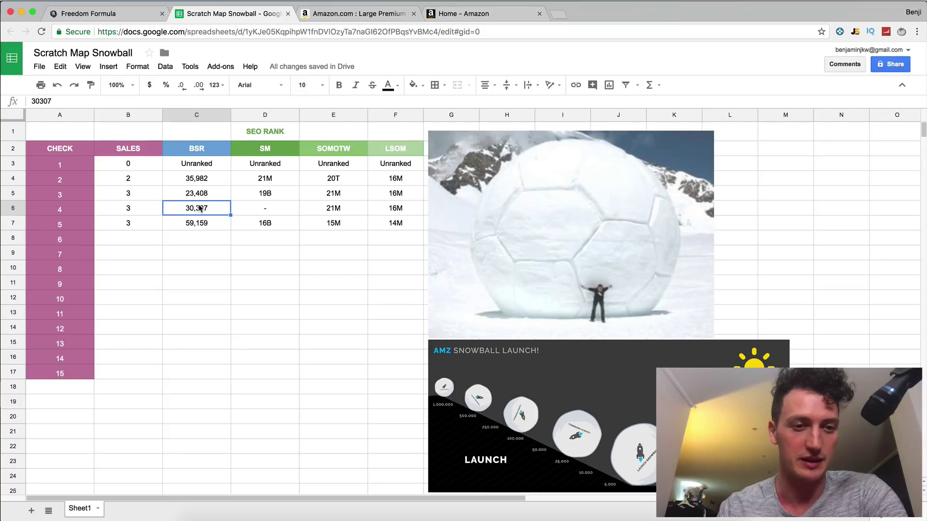
drag(148, 208, 172, 209)
click(147, 255)
click(198, 211)
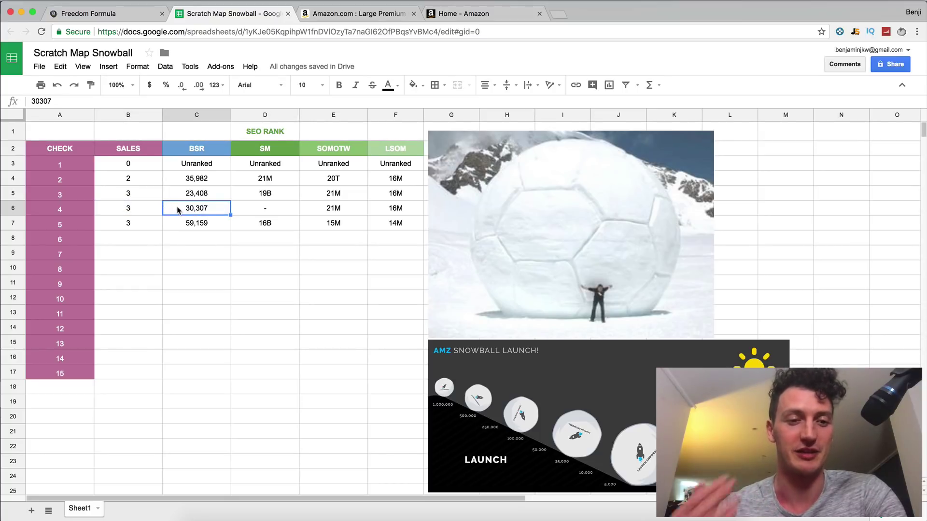
click(223, 226)
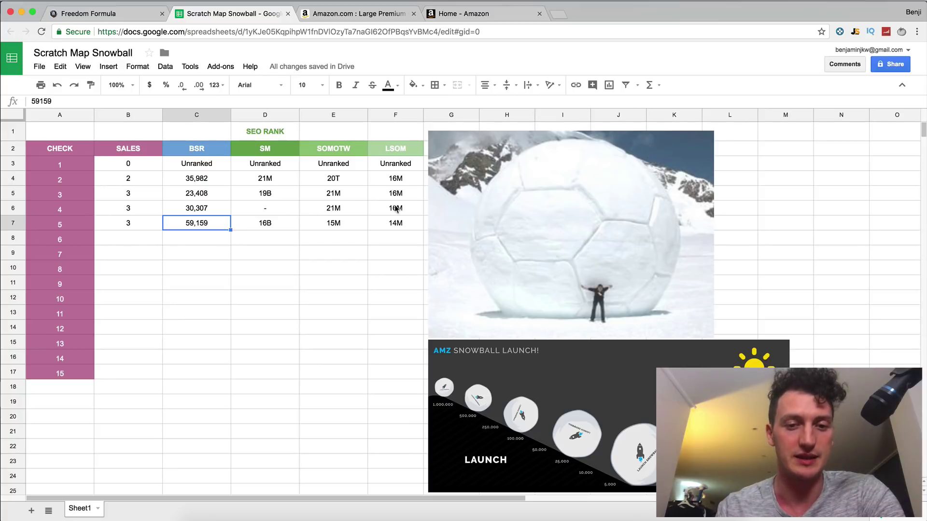
Check latest ranks LSOM 14M, SOMOTW 15M, SM 16B against previous SOMOTW 21M and check-2 sales of 2.
click(400, 226)
click(358, 225)
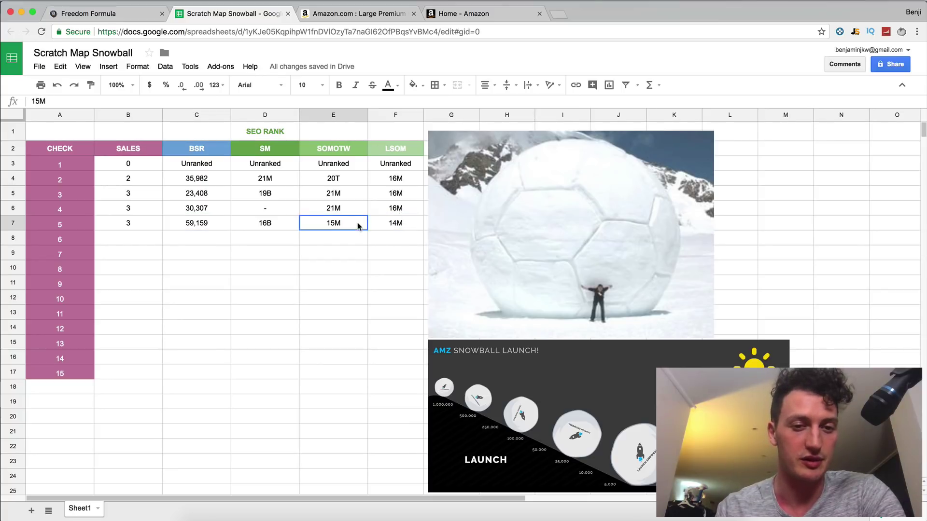
click(279, 226)
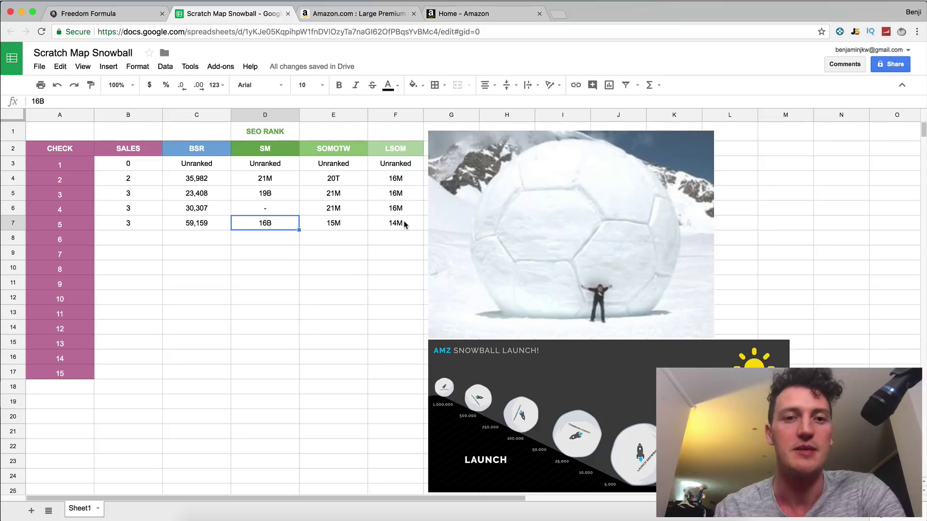
click(344, 210)
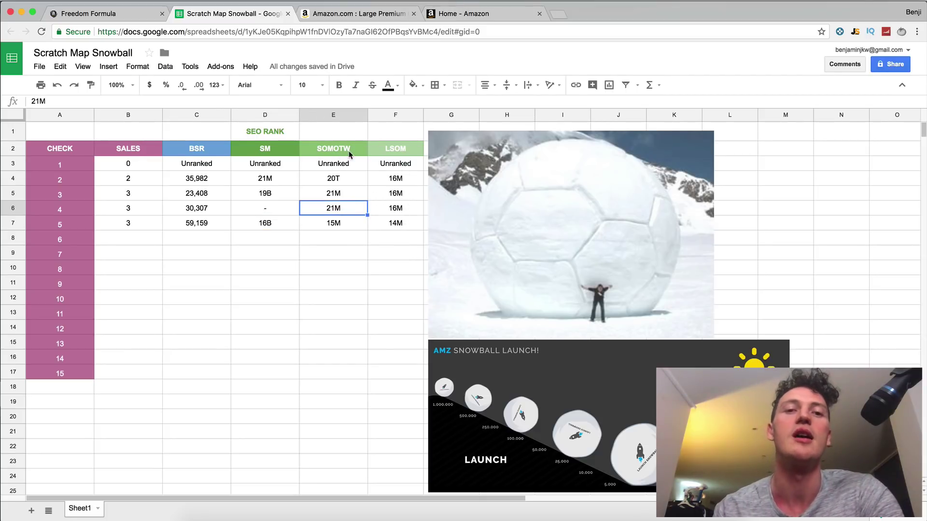
click(344, 226)
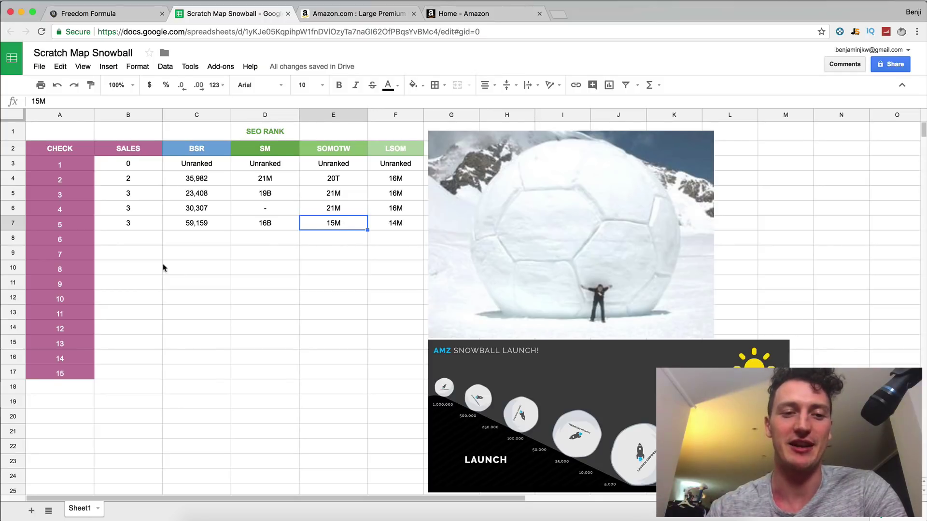
click(196, 223)
click(329, 225)
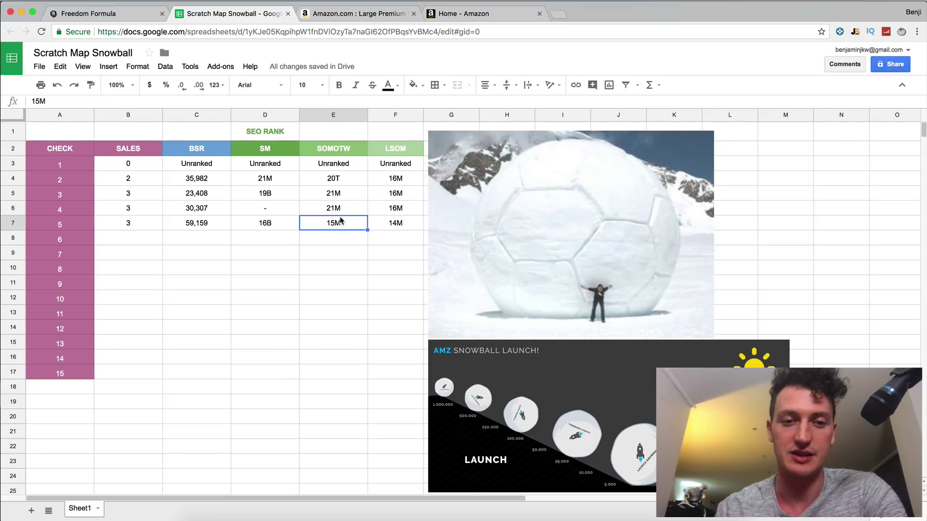
click(145, 186)
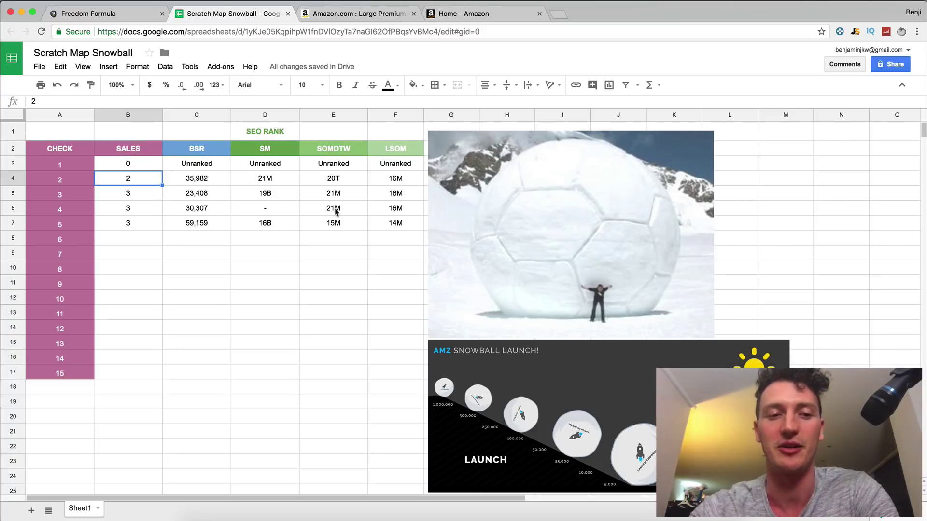
Review SOMOTW ranks from Unranked to 15M and latest sales of 3, then go back to Amazon's chart.
drag(353, 227, 351, 186)
click(137, 224)
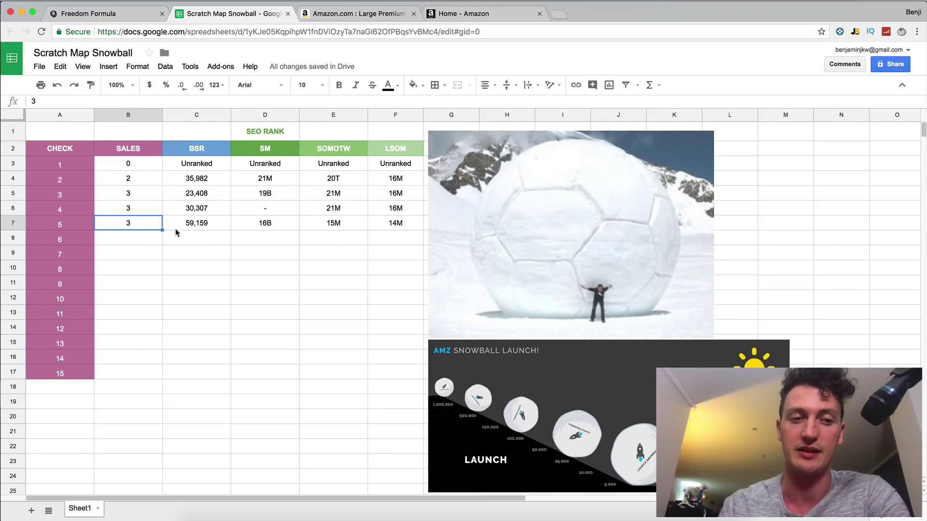
click(339, 166)
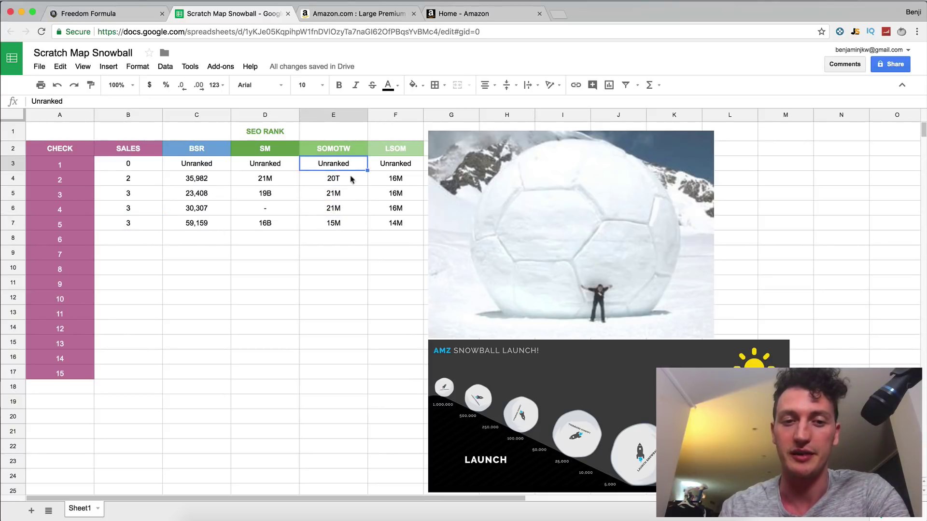
click(349, 225)
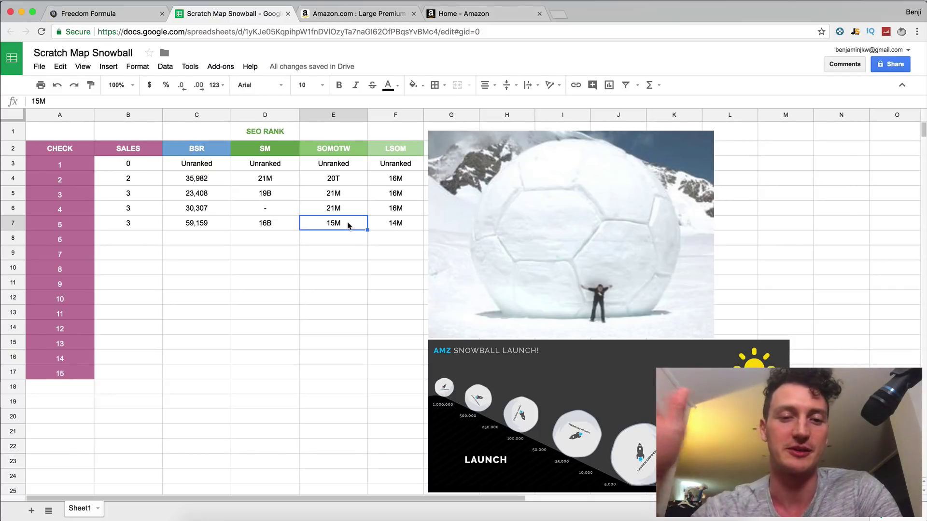
click(389, 244)
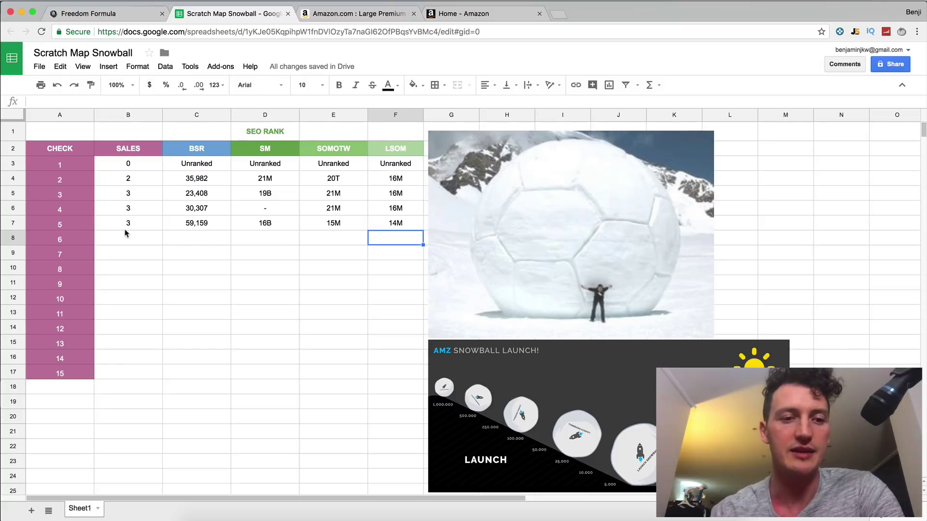
click(393, 14)
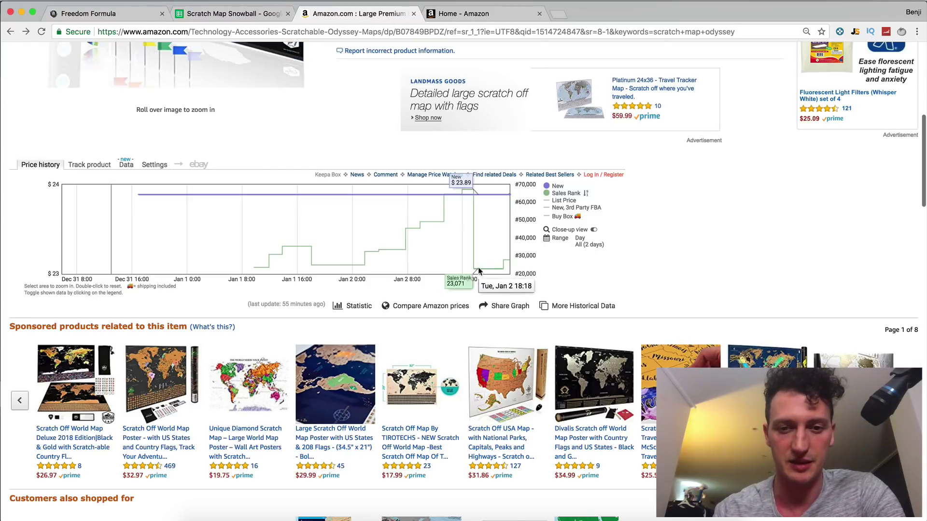
Enter the day-6 BSR of 27,967 from the Amazon listing into cell C8.
click(265, 14)
click(185, 241)
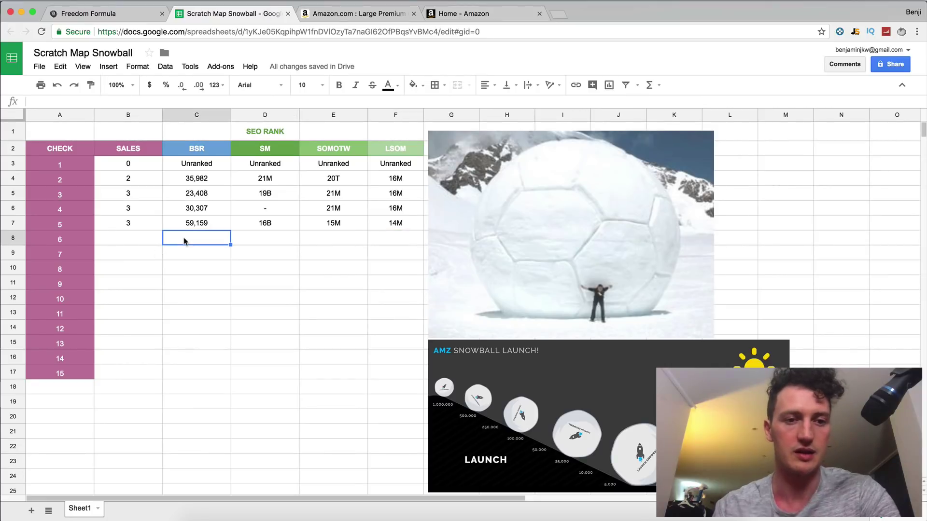
text(23,)
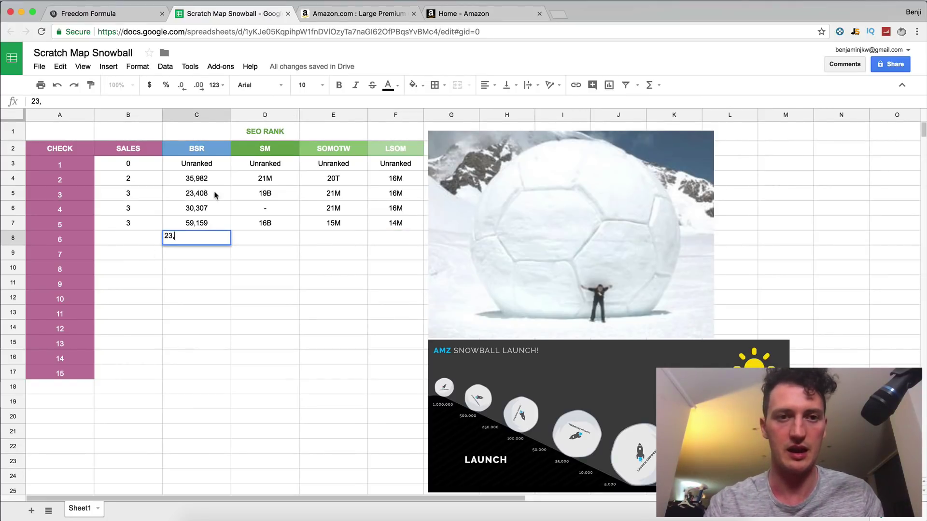
click(358, 14)
scroll(642, 312, down, 15)
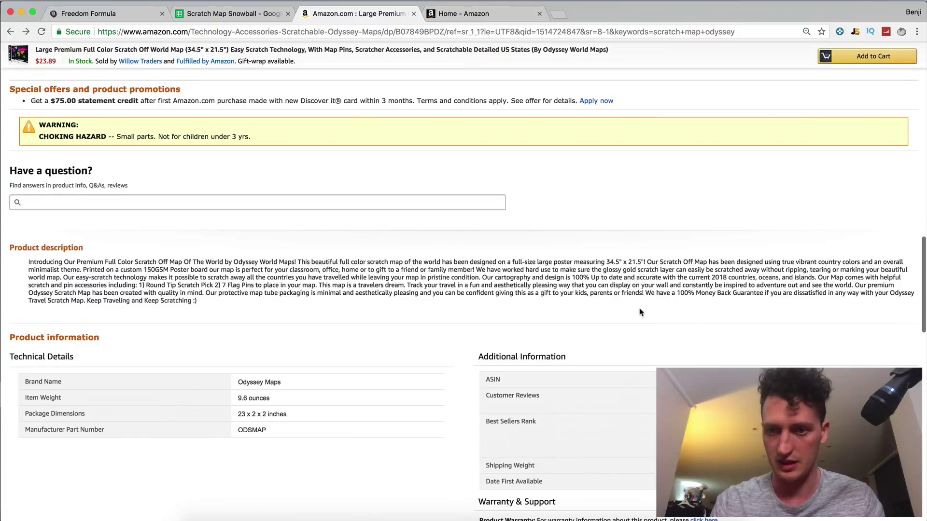
scroll(641, 313, down, 5)
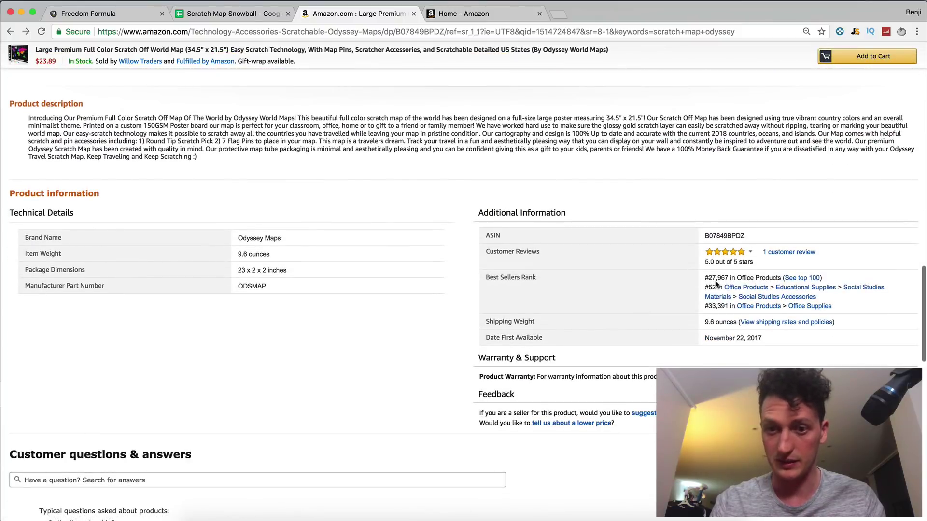
click(239, 14)
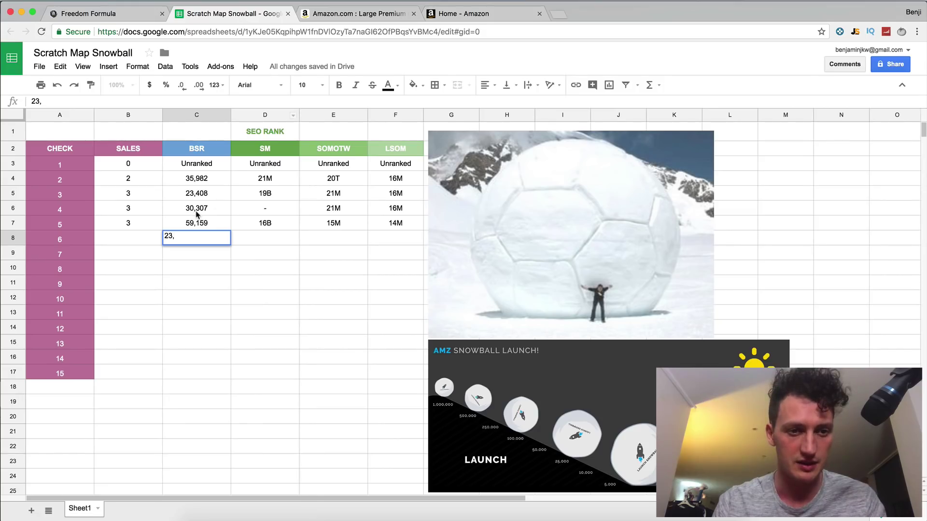
key(BackSpace)
key(BackSpace)
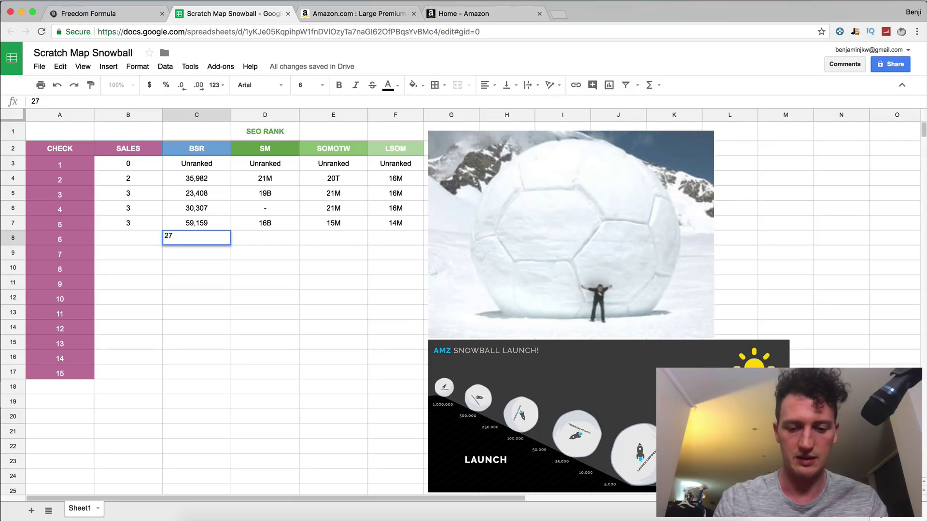
text(7,967)
key(Return)
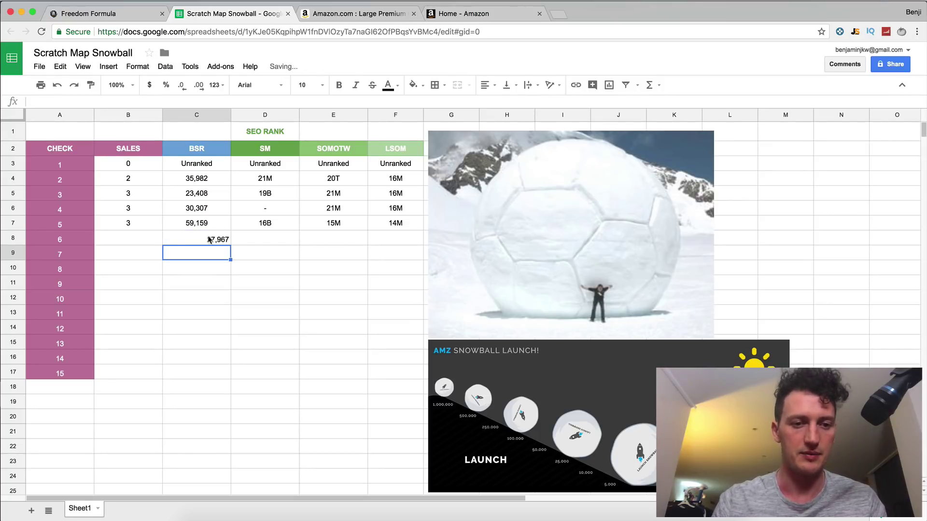
Centre C8's 27,967 horizontally and align it to the vertical middle.
click(203, 240)
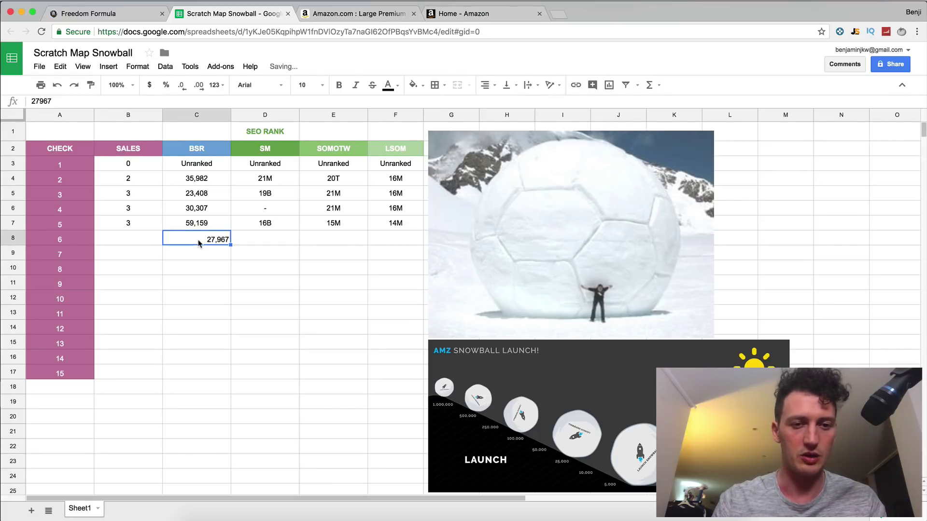
click(506, 92)
click(501, 103)
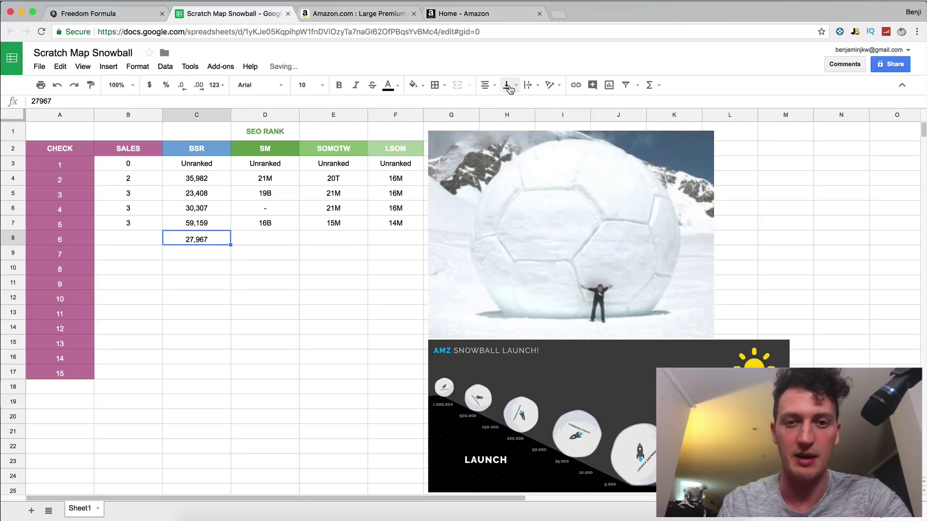
click(485, 85)
click(507, 85)
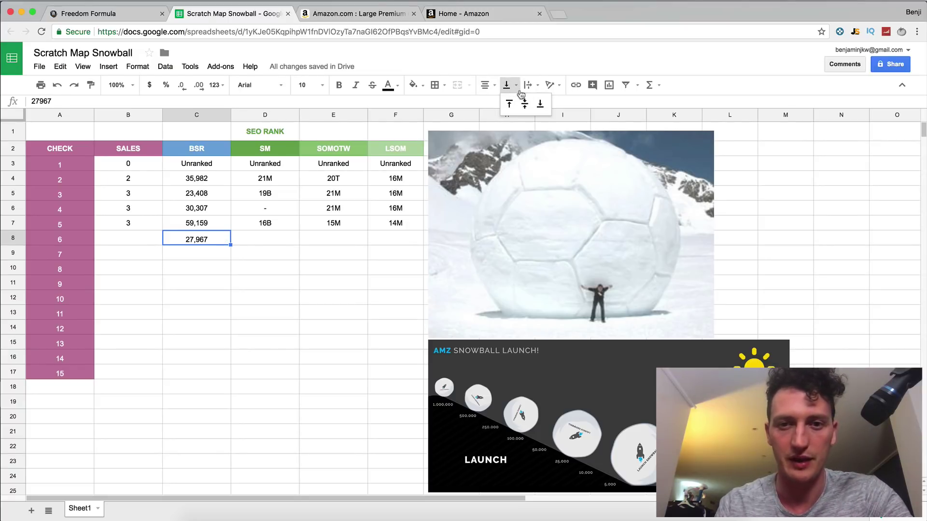
click(524, 103)
click(327, 257)
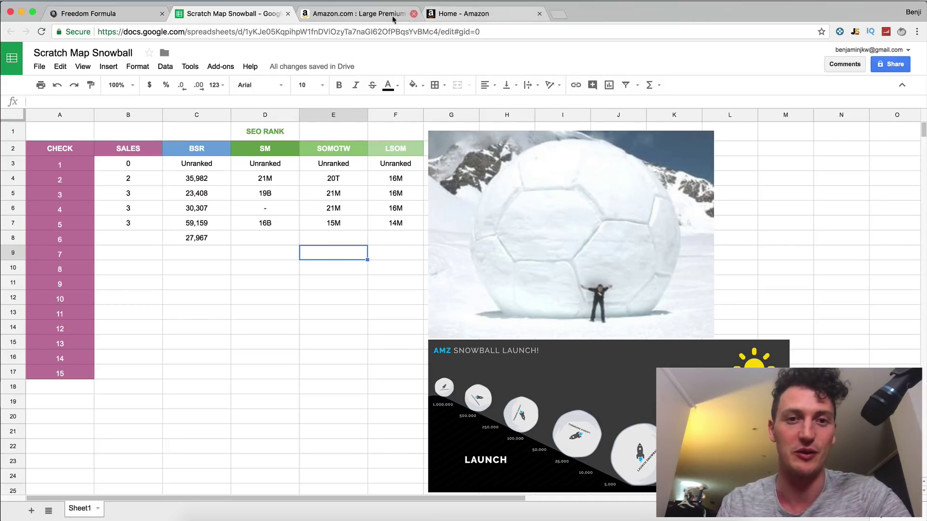
Review the SM, SOMOTW and LSOM ranking columns and select the empty day-6 SM cell D8.
click(276, 150)
click(330, 151)
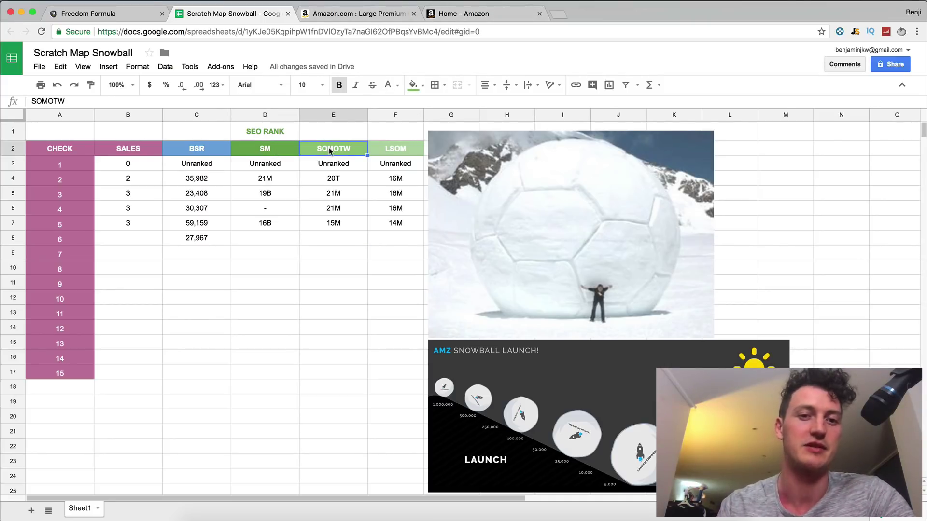
click(398, 153)
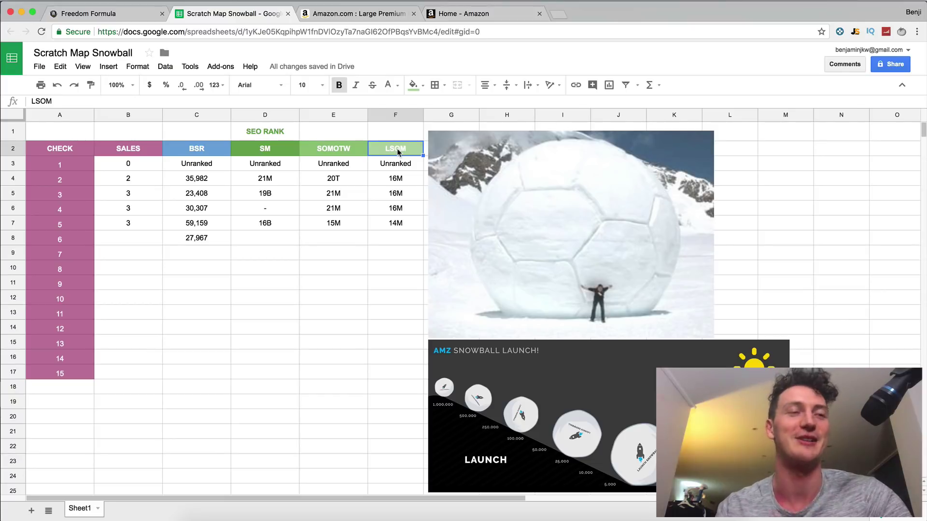
click(271, 240)
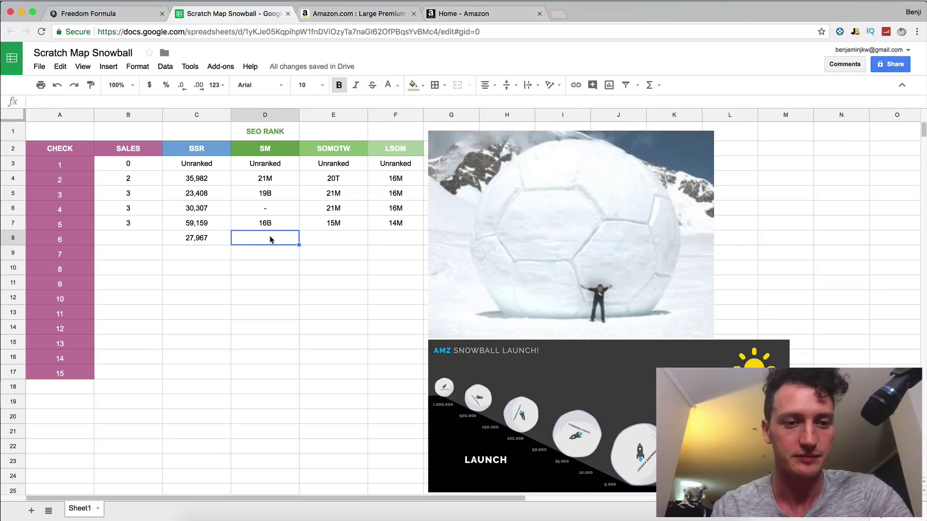
Return to the Amazon scratch-off world map listing at the top of the page.
click(367, 17)
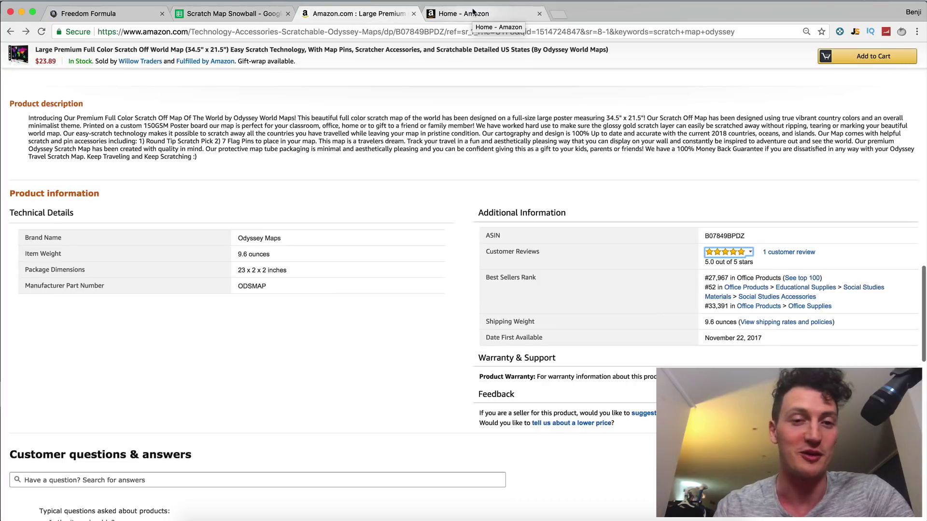
key(Home)
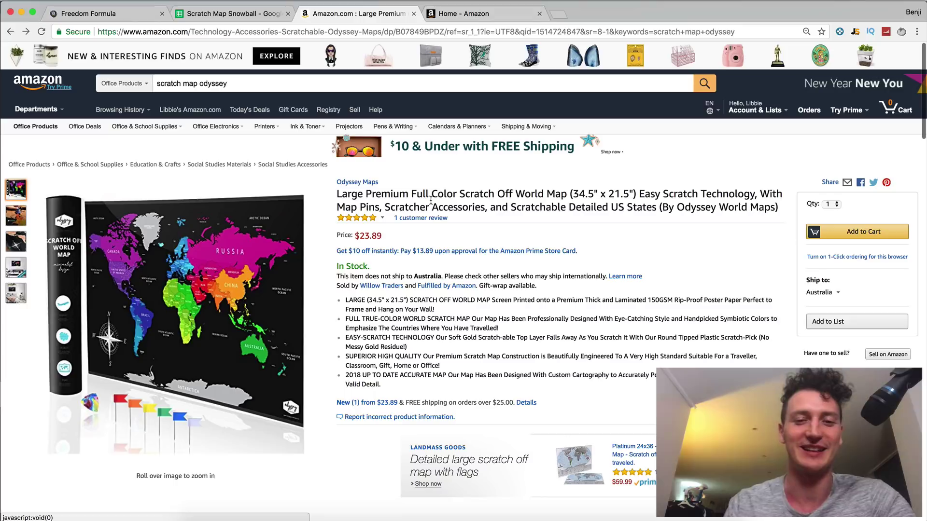
mouse_move(382, 220)
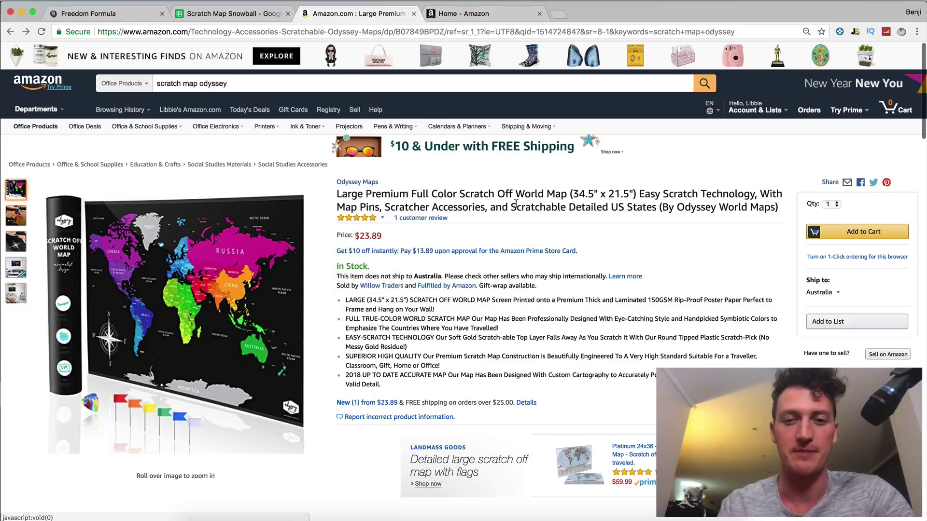
scroll(516, 204, down, 2)
Mark the REVIEW KICK phase on the launch-phases image in Preview.
click(550, 520)
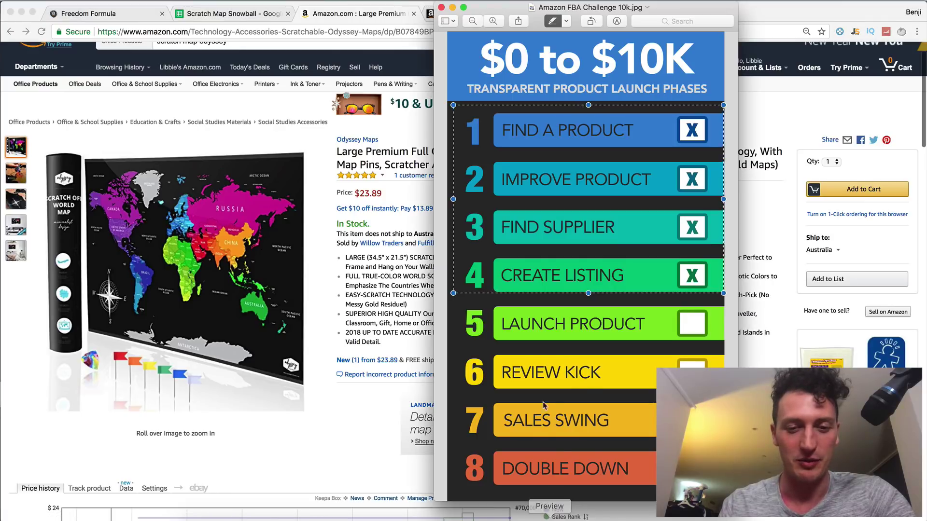
drag(461, 353, 713, 395)
click(341, 177)
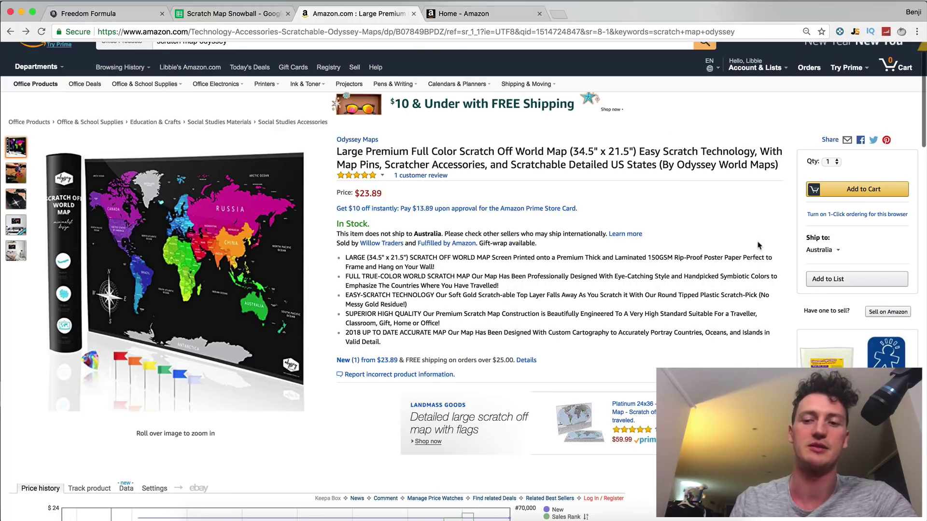
Read the listing's single five-star review, 'Best Scratch MAP ever!!!', and browse the recommendations.
click(341, 176)
scroll(374, 176, up, 15)
scroll(375, 176, down, 20)
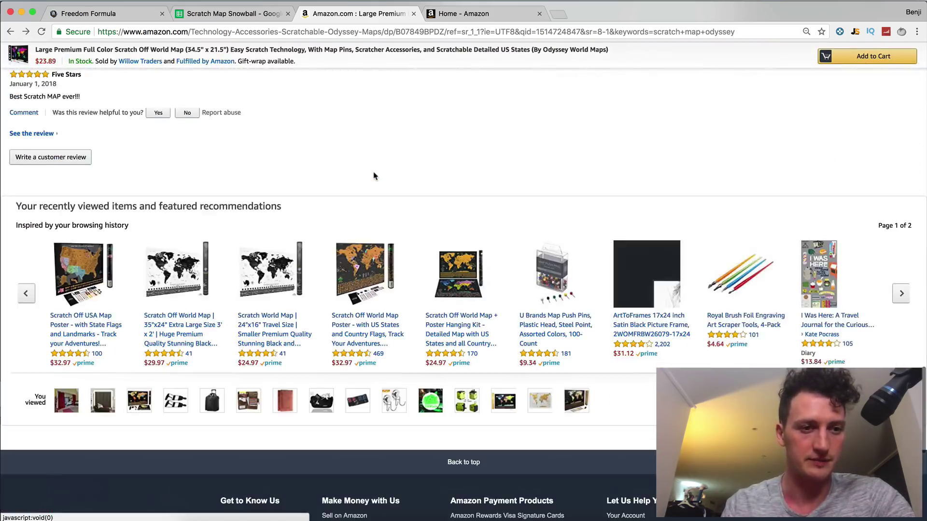
scroll(374, 176, up, 3)
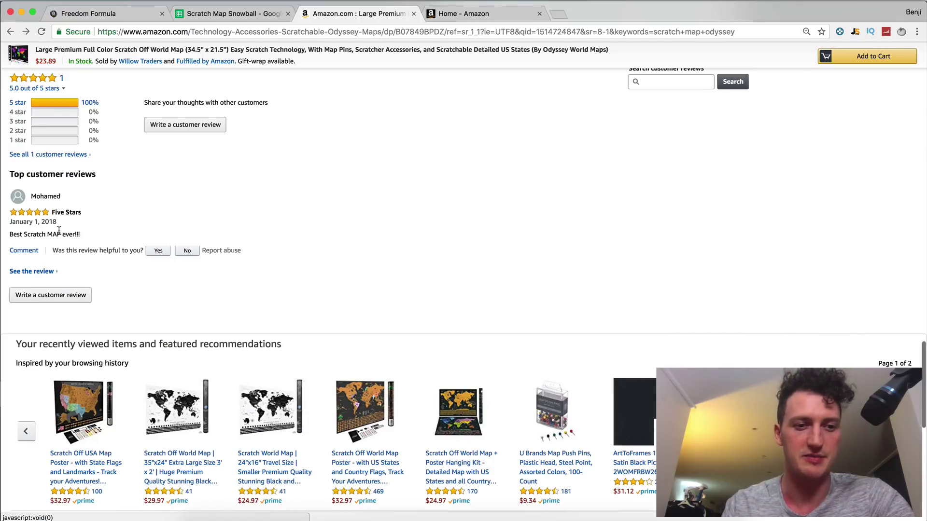
scroll(76, 236, up, 1)
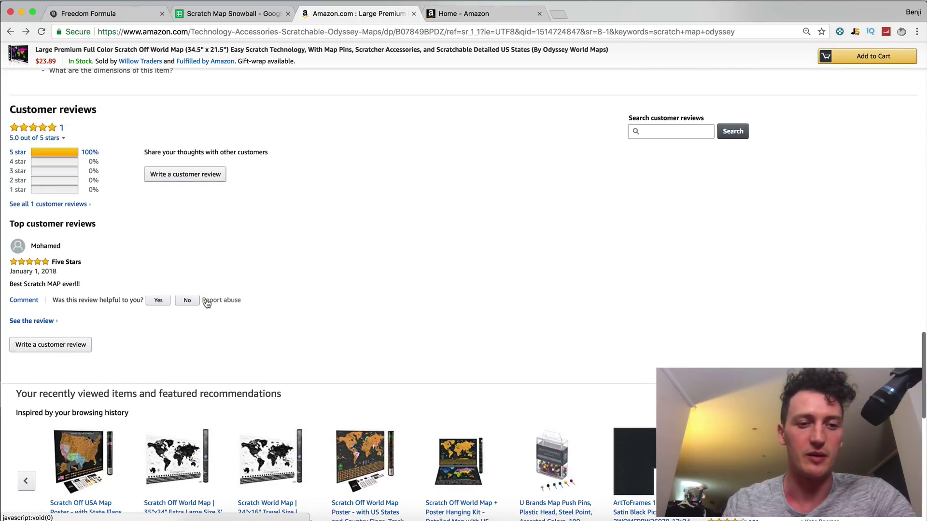
scroll(209, 303, up, 2)
scroll(209, 303, up, 15)
scroll(594, 315, down, 5)
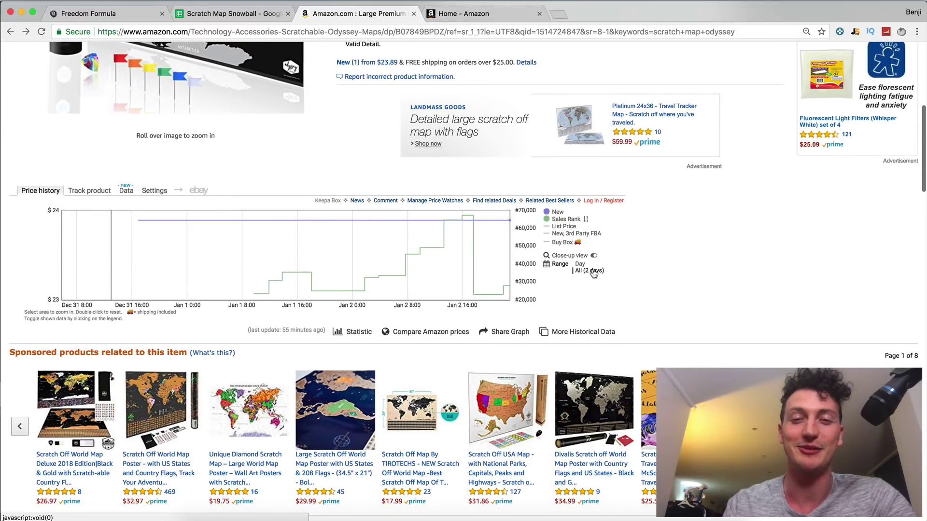
scroll(593, 273, down, 15)
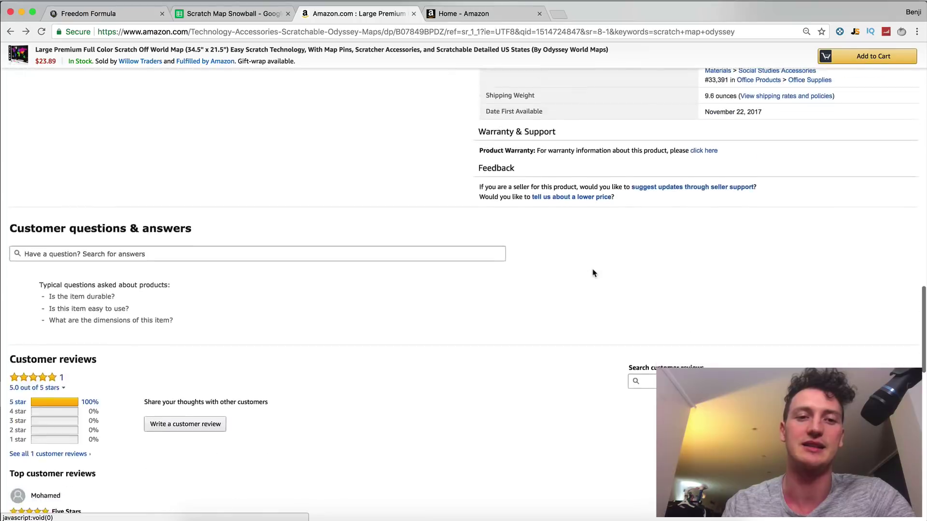
scroll(103, 309, down, 4)
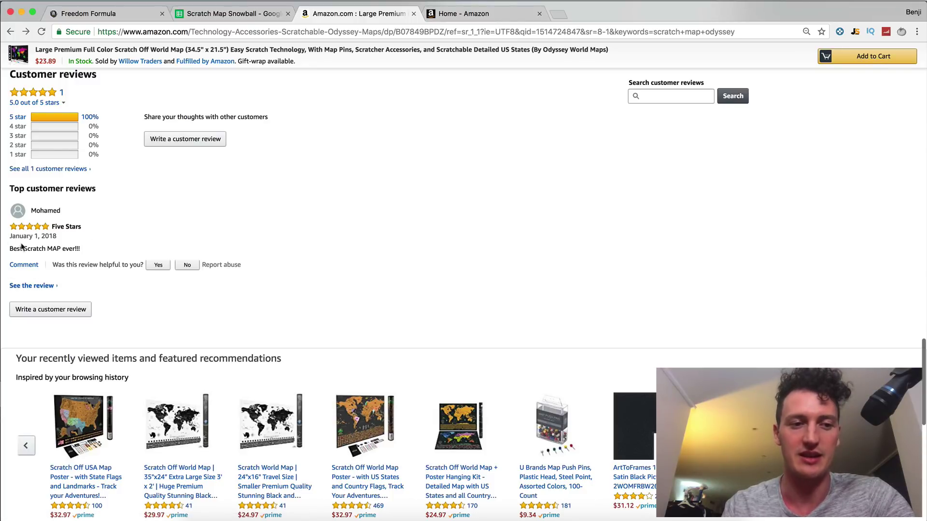
scroll(121, 263, down, 4)
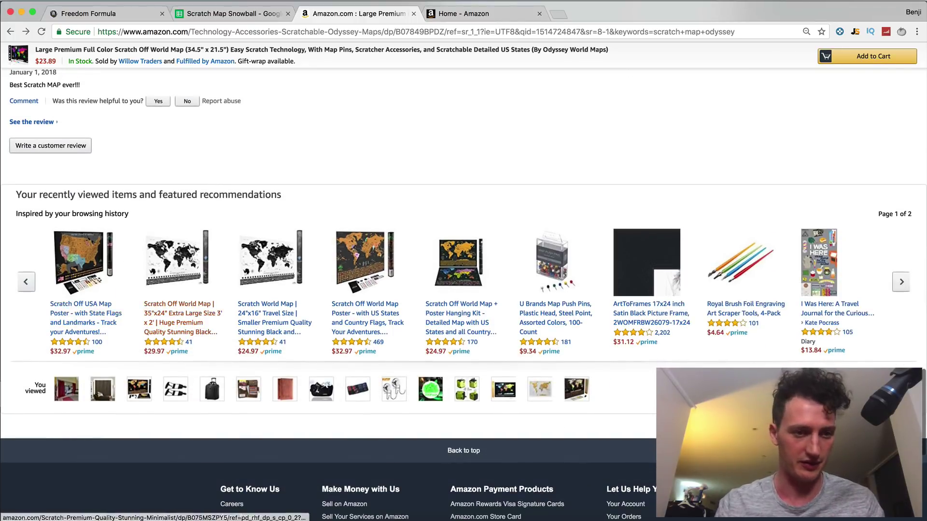
Open the $32.97 Scratch Off USA Map Poster in a new tab and scroll to its reviews.
super+click(85, 268)
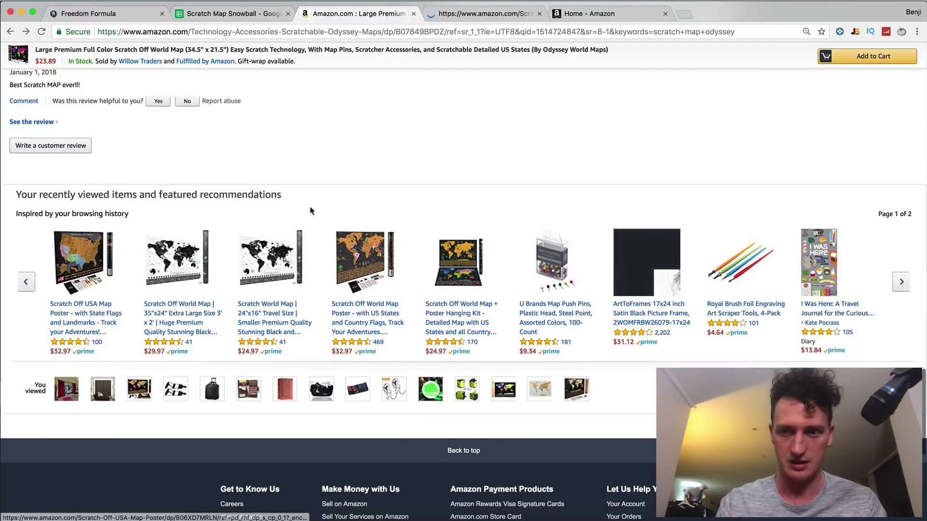
scroll(309, 208, up, 4)
click(507, 13)
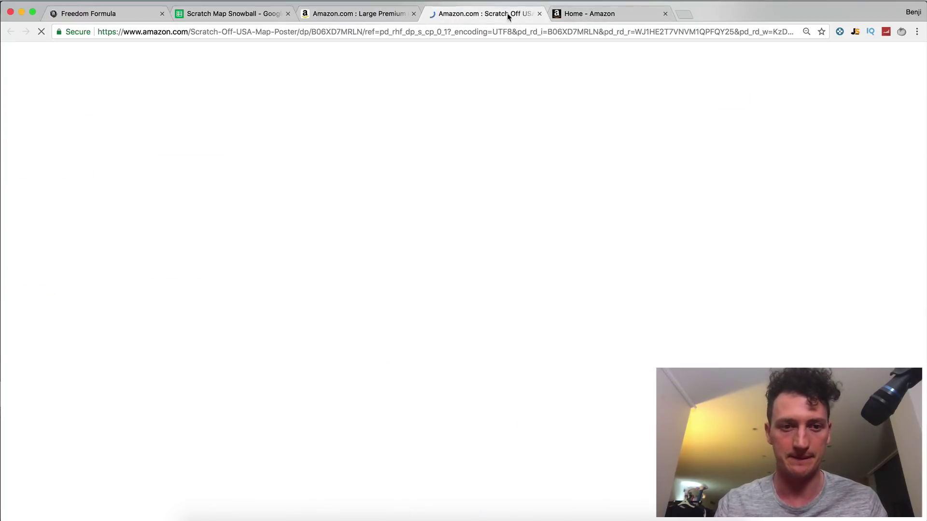
scroll(331, 275, down, 15)
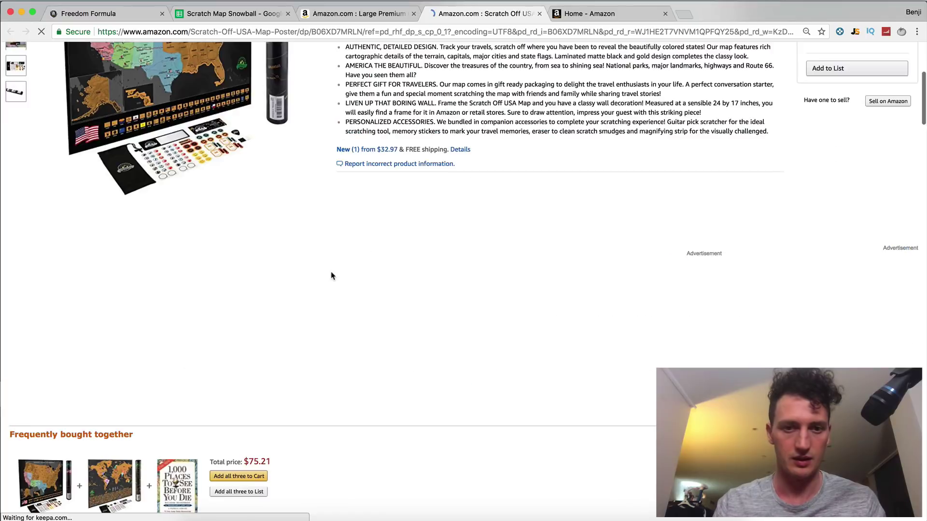
scroll(332, 275, down, 20)
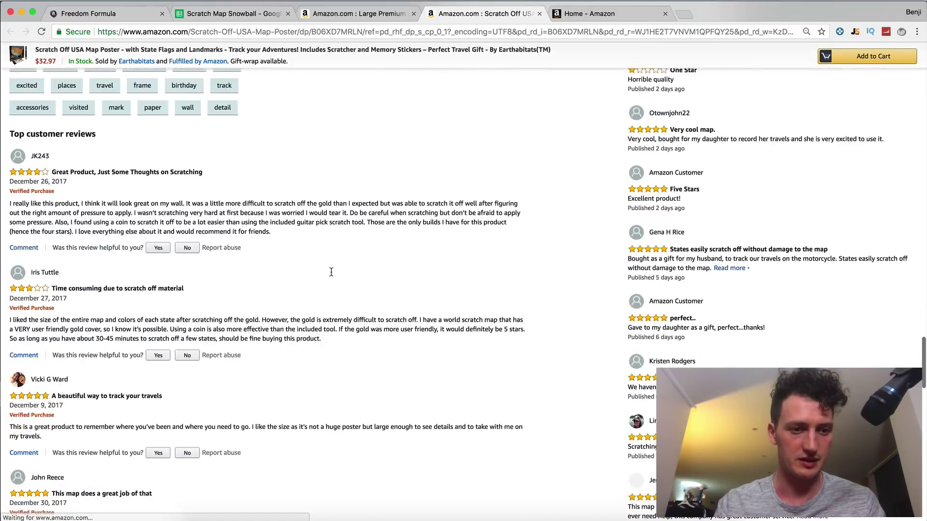
Read the poster's top customer review, then go back to the Large Premium world map listing.
drag(10, 127, 67, 136)
click(62, 138)
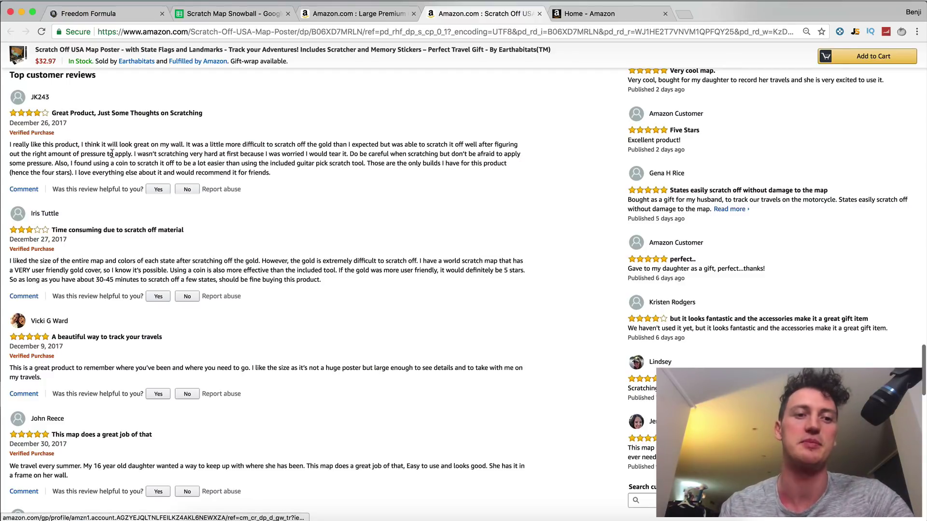
click(357, 14)
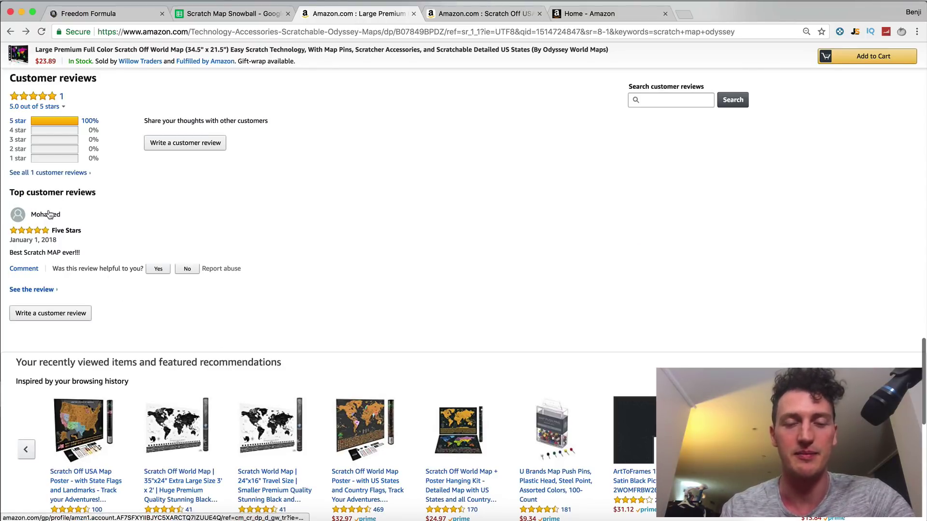
scroll(50, 213, up, 20)
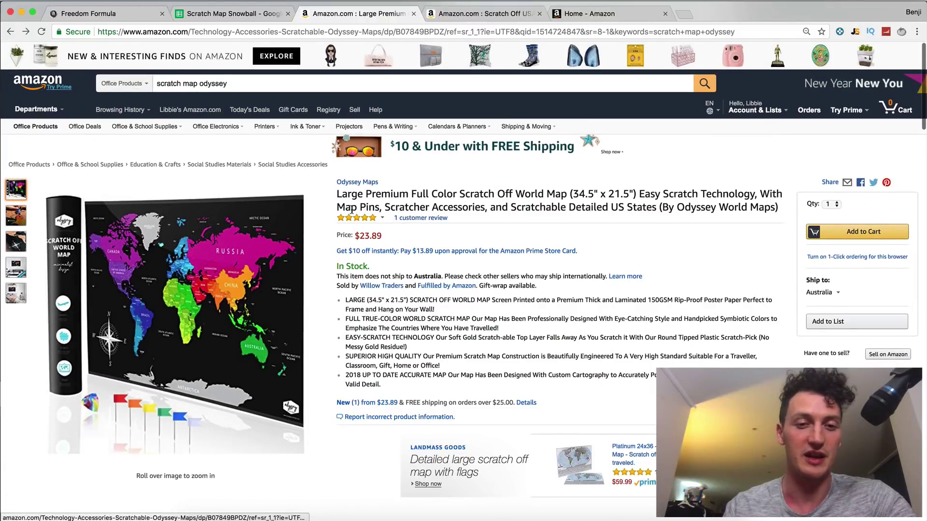
click(420, 218)
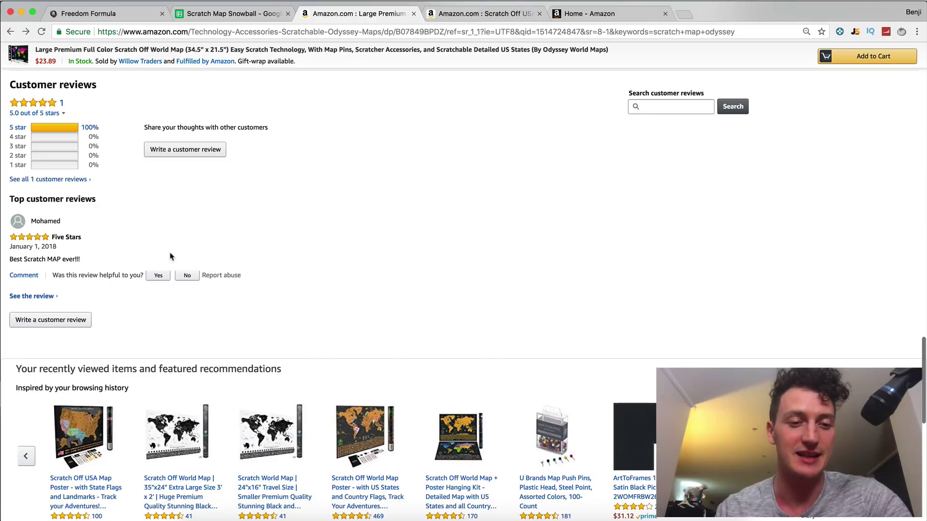
drag(182, 259, 10, 256)
click(130, 259)
scroll(206, 257, down, 1)
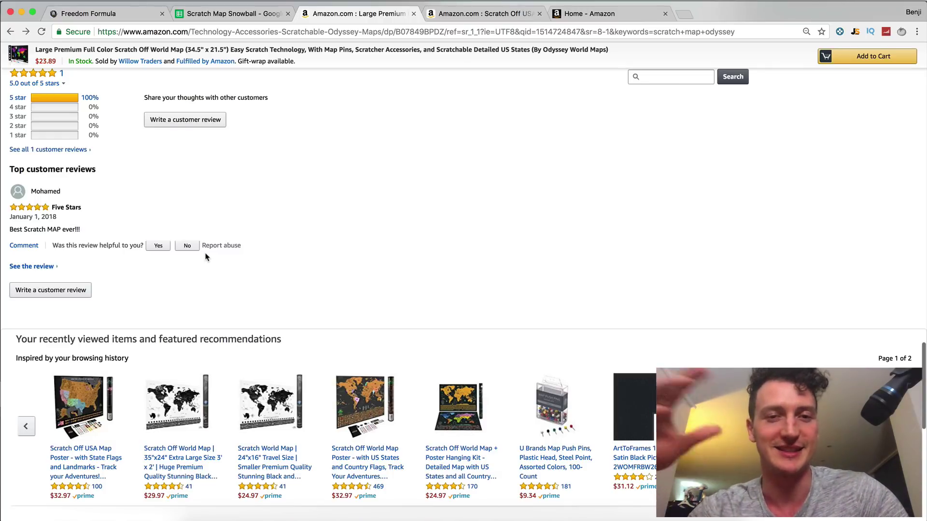
scroll(206, 258, up, 20)
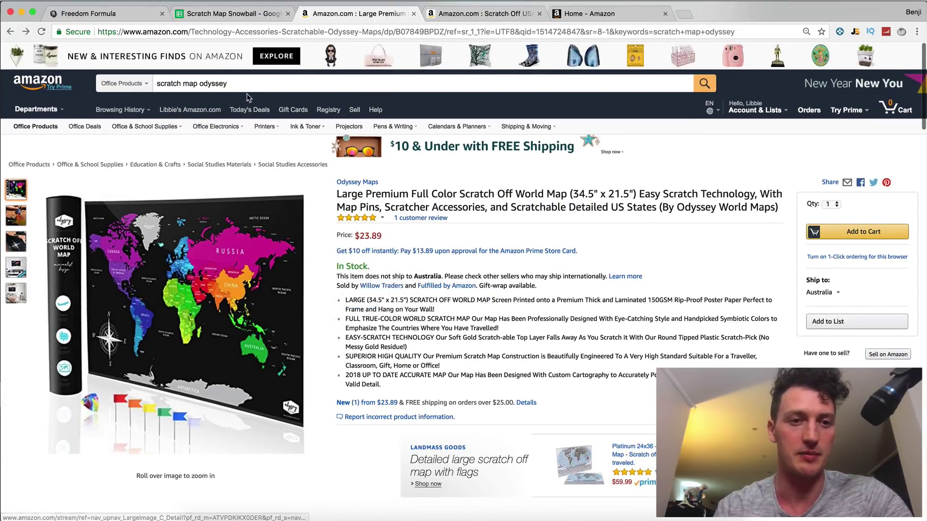
Search for 'scratch map odyssey' and browse the Office Products results, including the $23.89 Odyssey Maps world map.
click(248, 85)
key(Return)
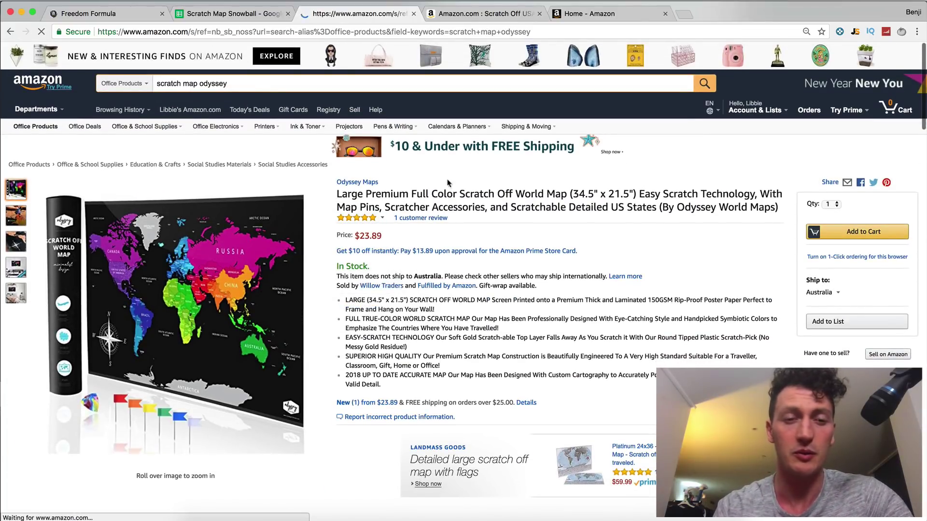
scroll(452, 192, down, 5)
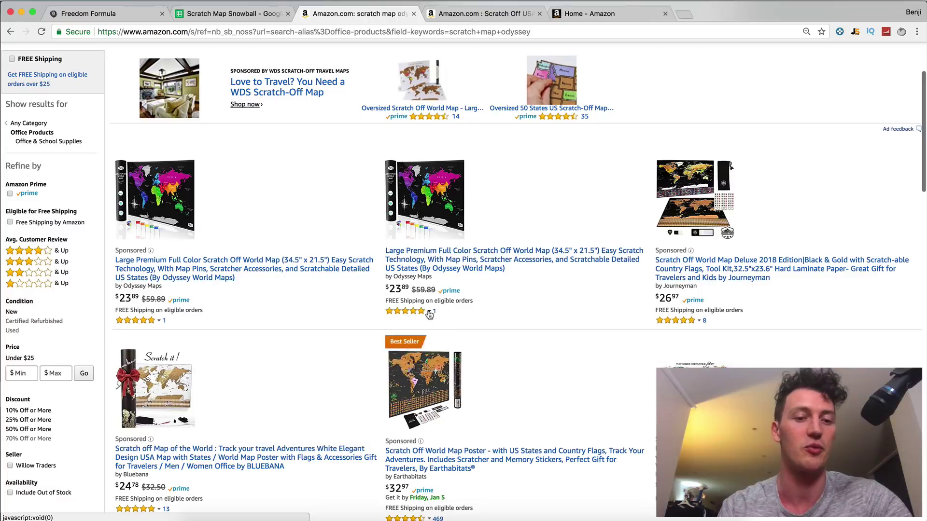
mouse_move(427, 312)
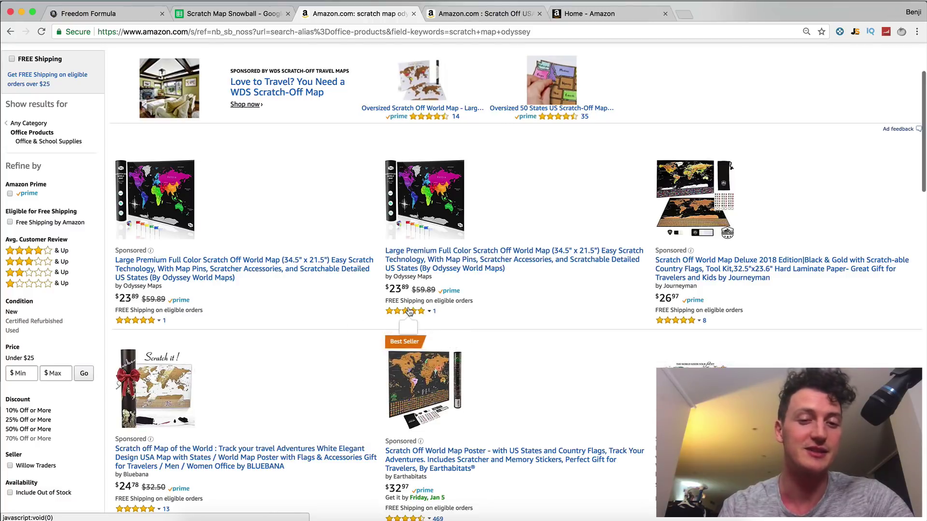
scroll(530, 369, down, 3)
scroll(530, 370, down, 10)
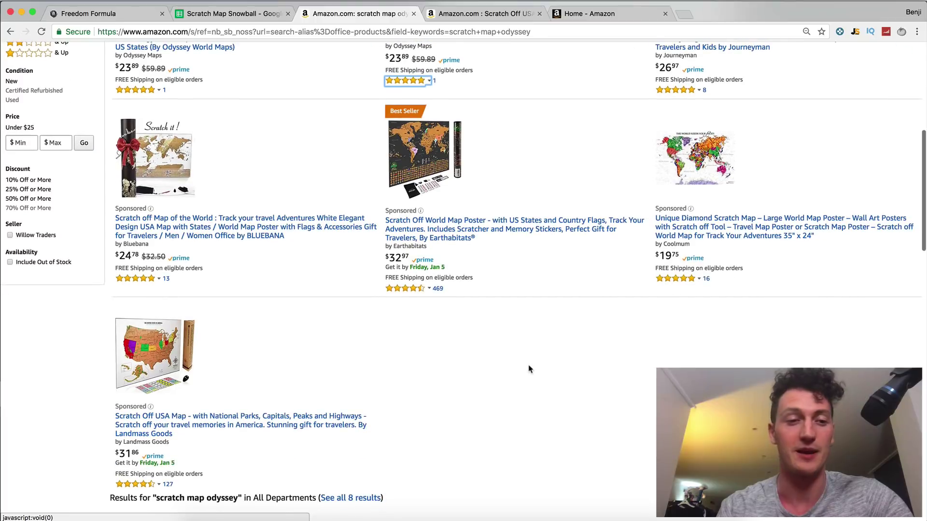
scroll(530, 369, down, 5)
scroll(529, 369, up, 20)
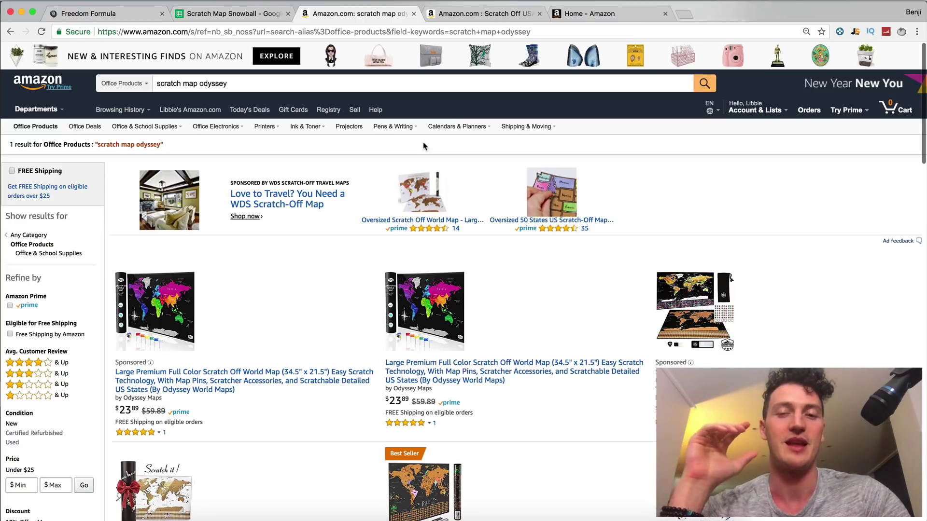
click(549, 518)
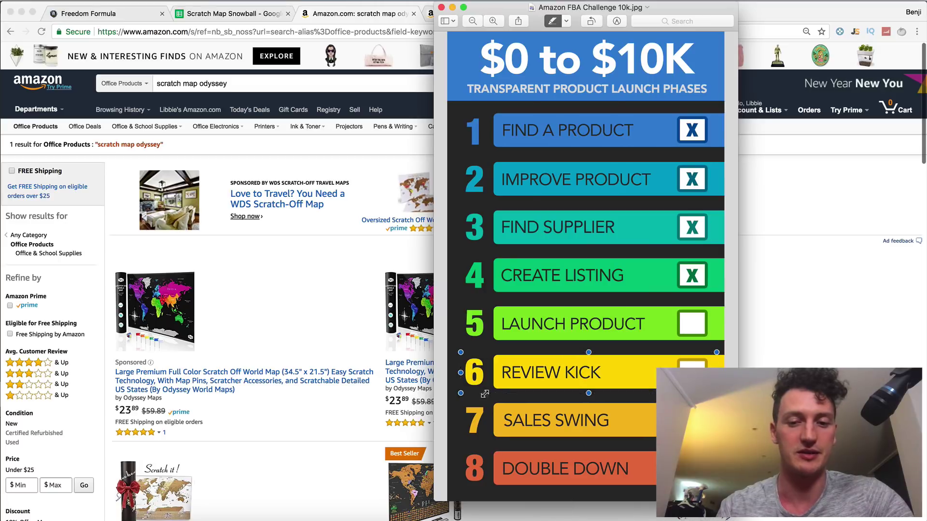
drag(445, 347, 718, 396)
click(710, 297)
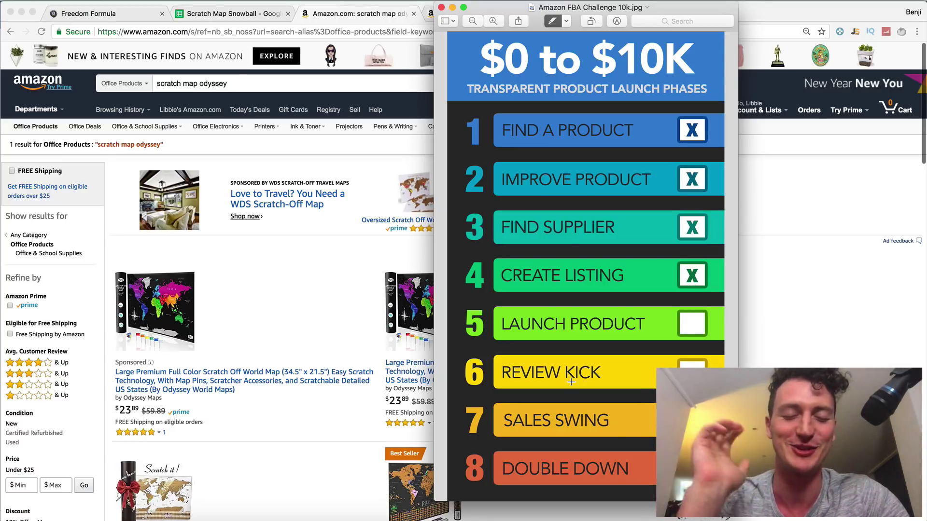
click(751, 18)
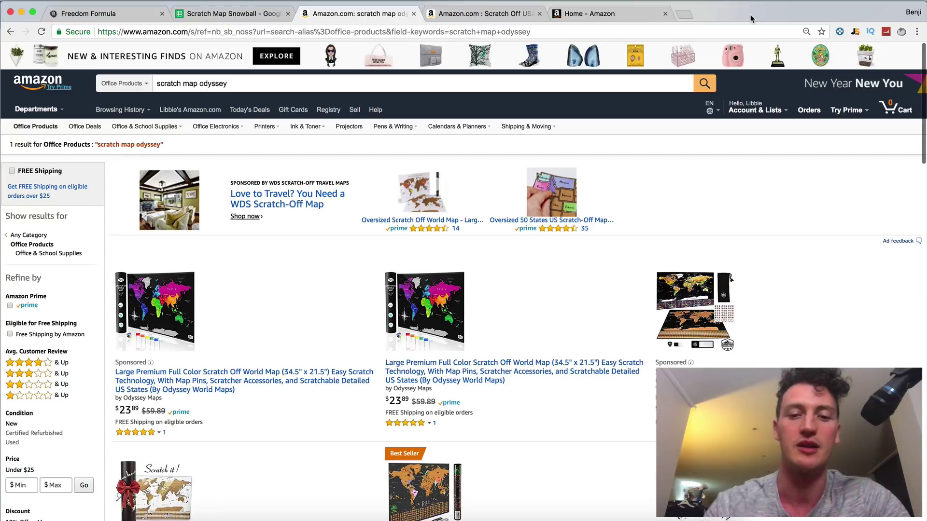
Open the Seller Central home page and review the Today, 7 Days and 15 Days sales figures.
scroll(493, 215, down, 5)
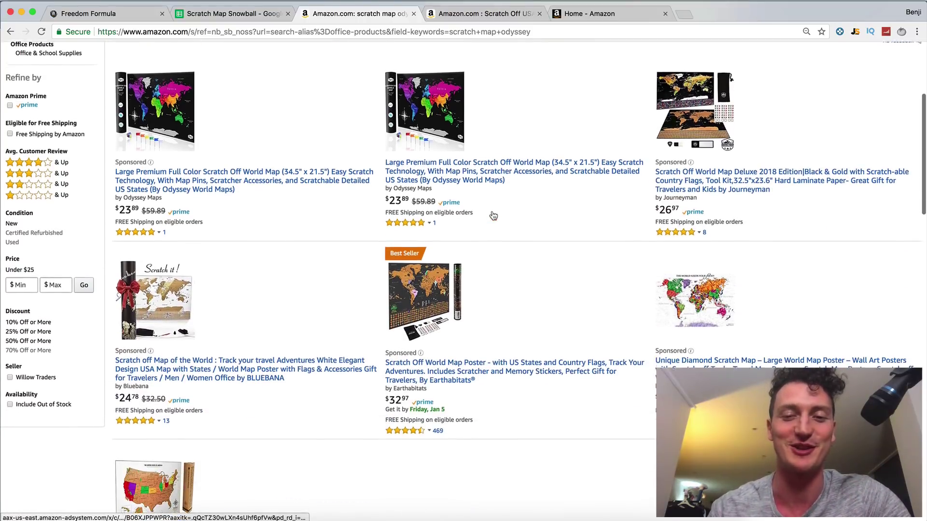
scroll(493, 215, up, 5)
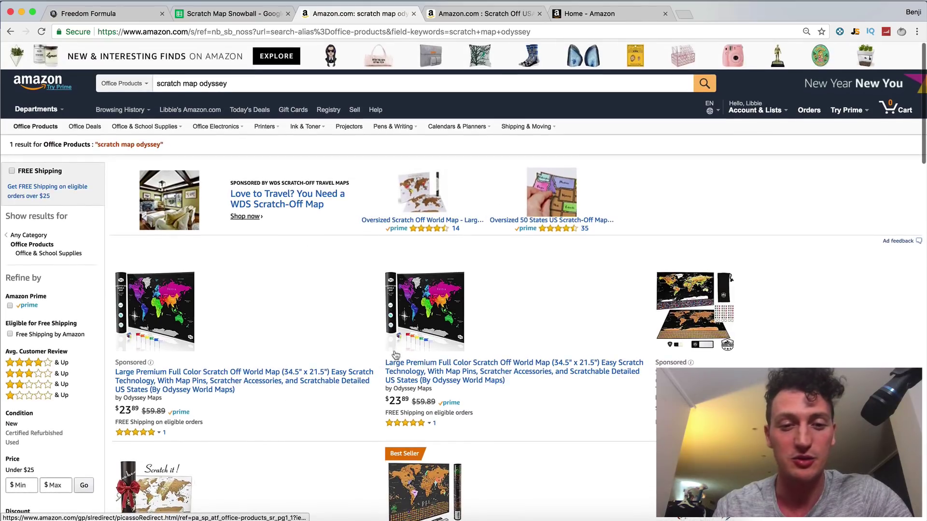
click(585, 15)
scroll(463, 280, down, 2)
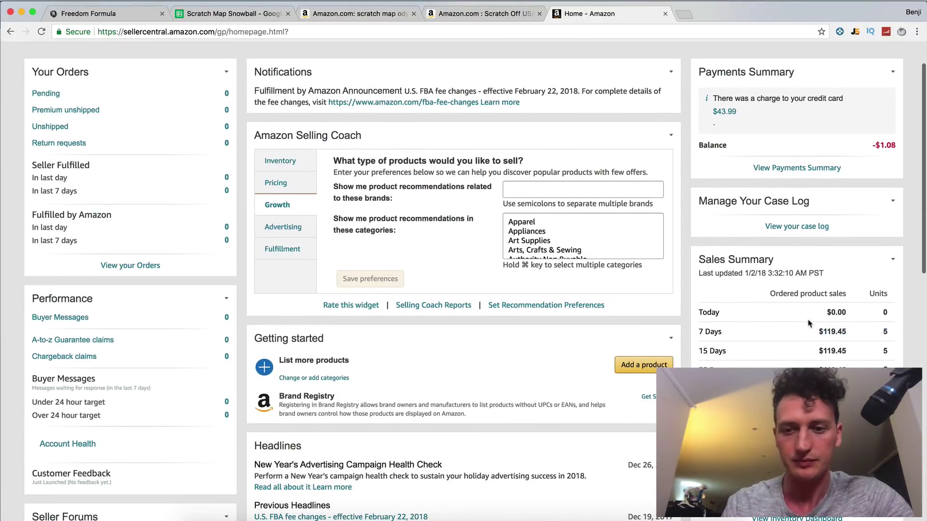
drag(698, 314, 872, 321)
click(890, 314)
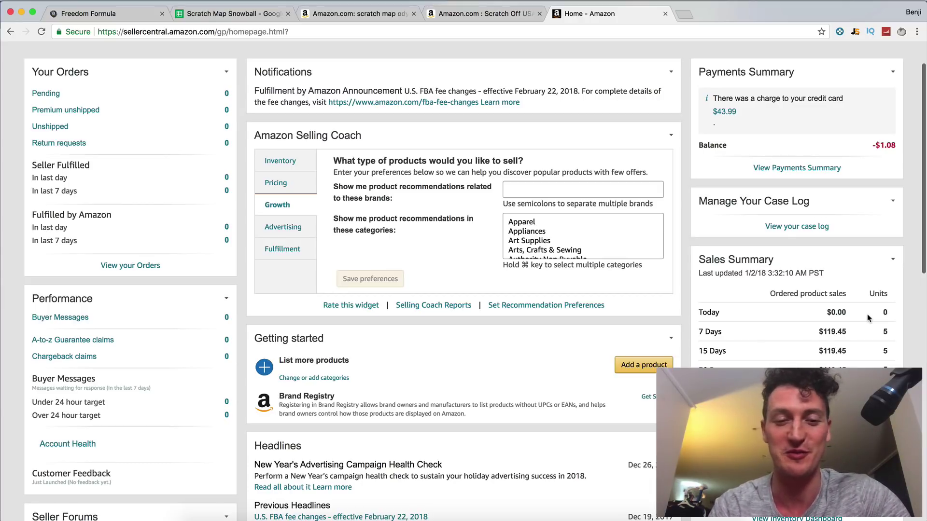
drag(896, 316, 710, 348)
click(706, 310)
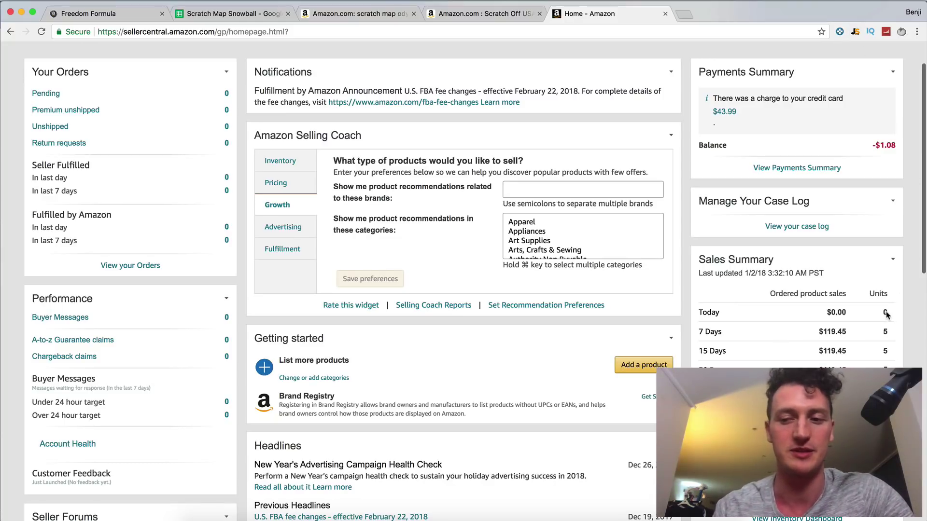
Check the Sales Summary's PST update time and the Today and 7 Days rows ($119.45, 5 units).
double_click(817, 273)
click(809, 273)
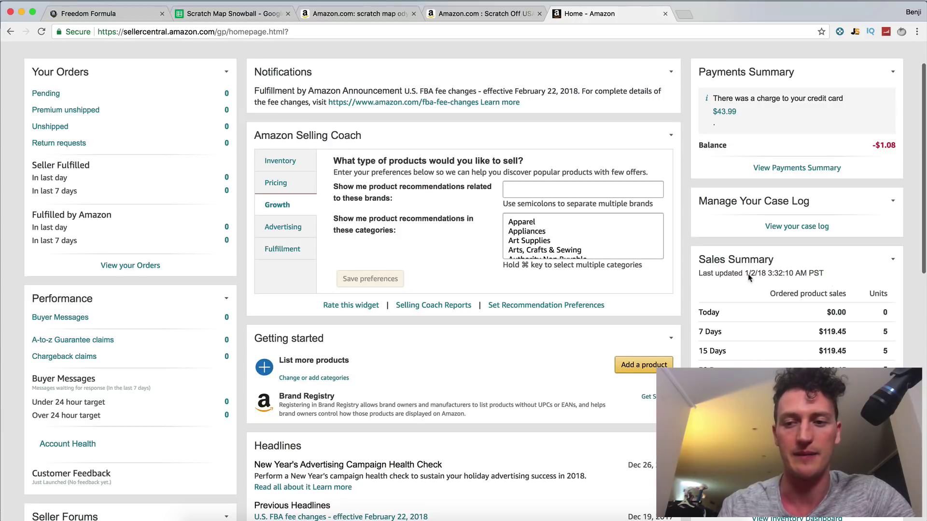
drag(768, 273, 787, 273)
click(793, 272)
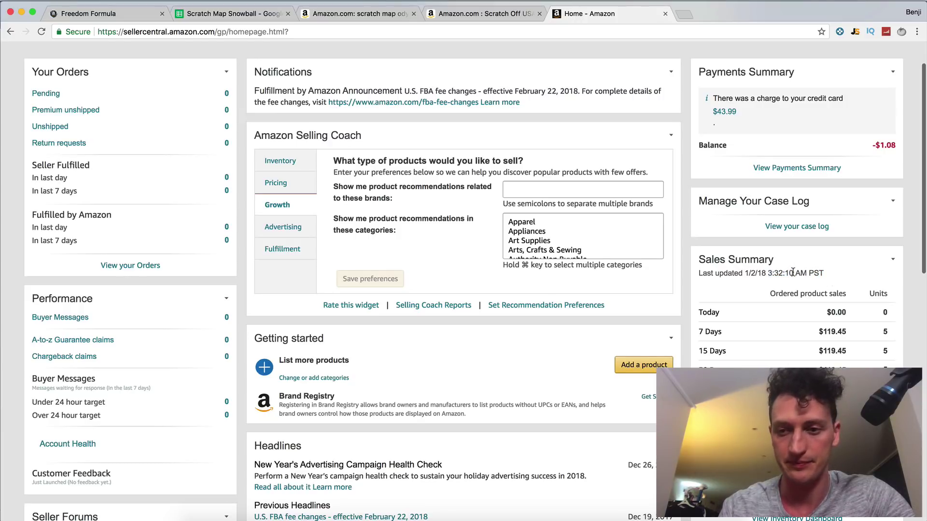
drag(699, 311, 887, 310)
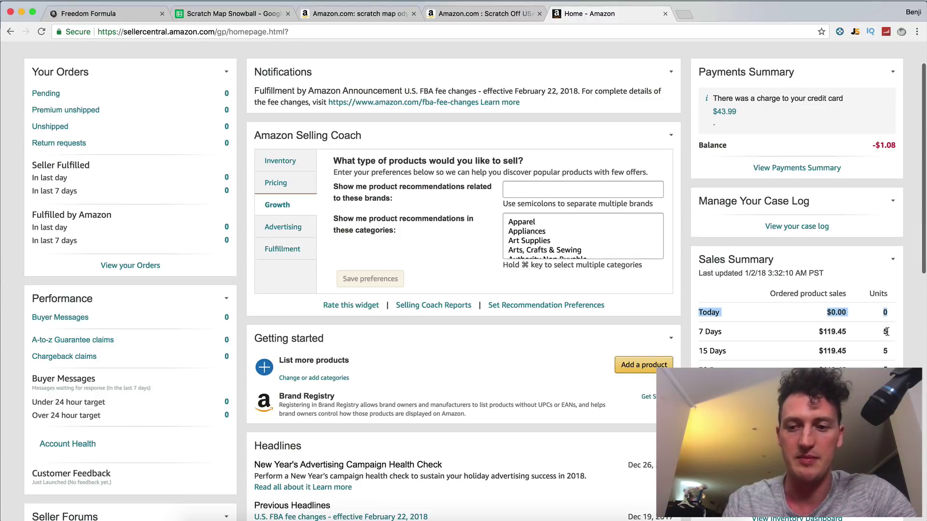
drag(887, 332, 821, 294)
click(701, 331)
click(873, 335)
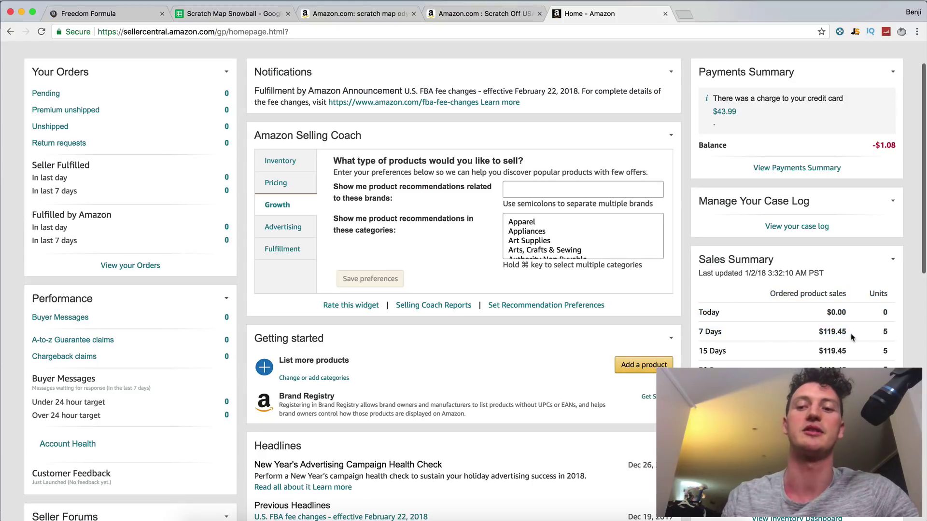
scroll(482, 303, down, 5)
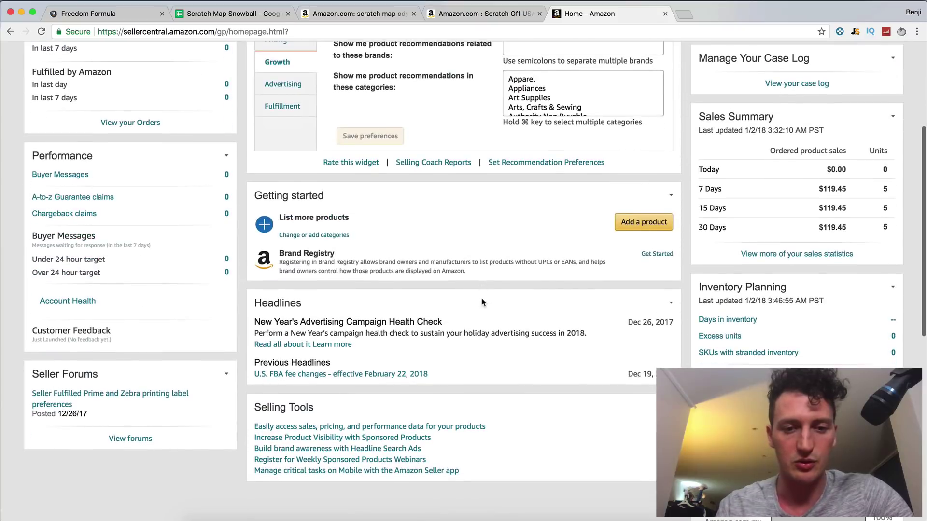
scroll(211, 107, up, 8)
mouse_move(230, 78)
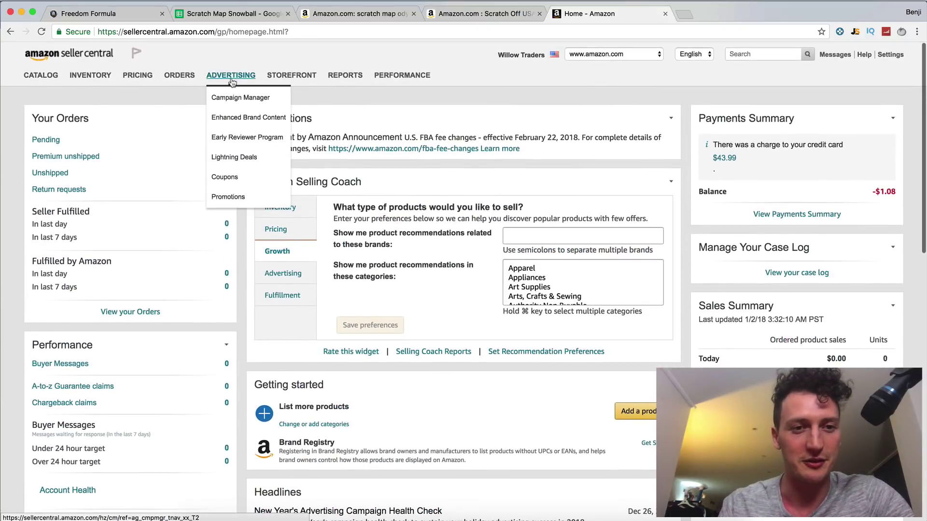
click(248, 101)
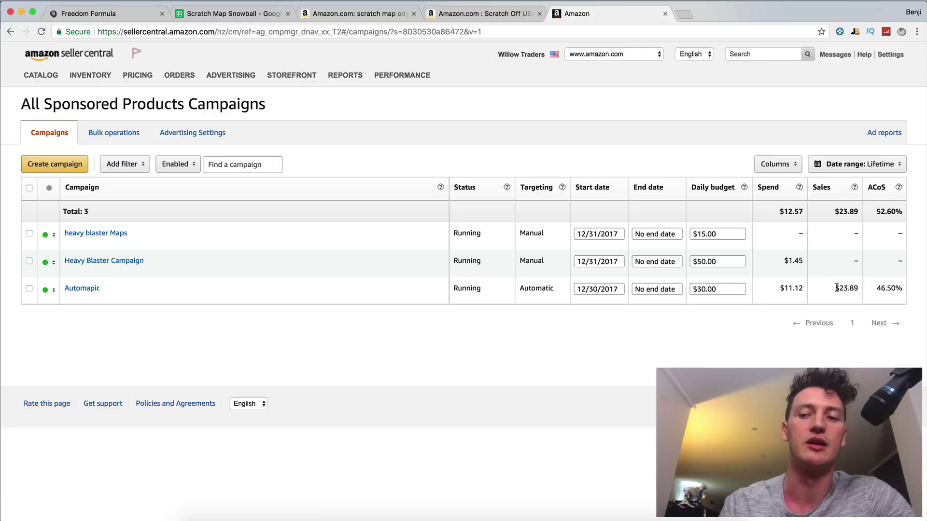
drag(829, 289, 854, 288)
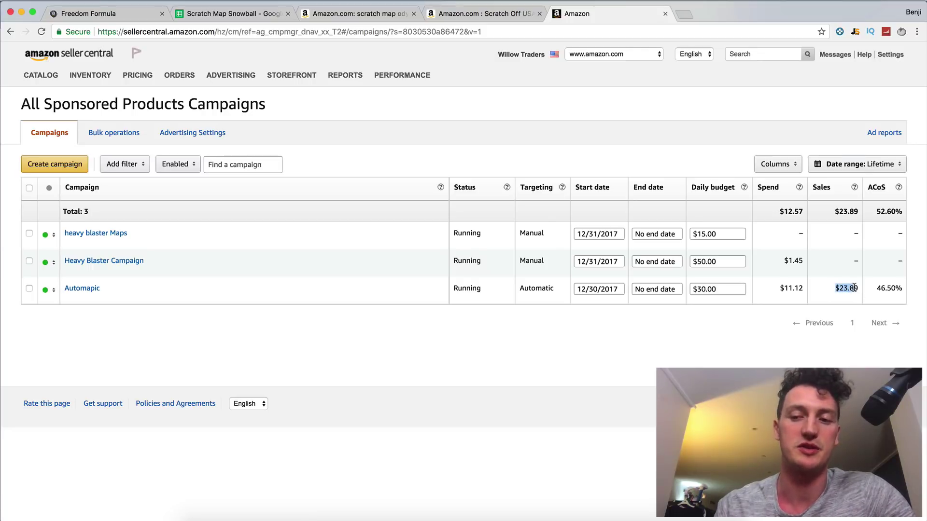
click(785, 285)
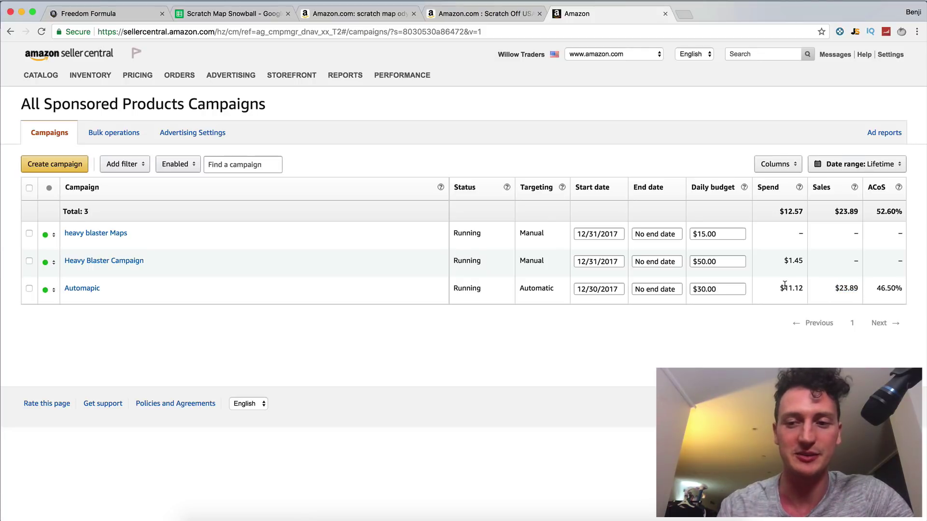
mouse_move(779, 289)
mouse_down()
mouse_move(807, 288)
mouse_move(783, 290)
mouse_up()
click(783, 290)
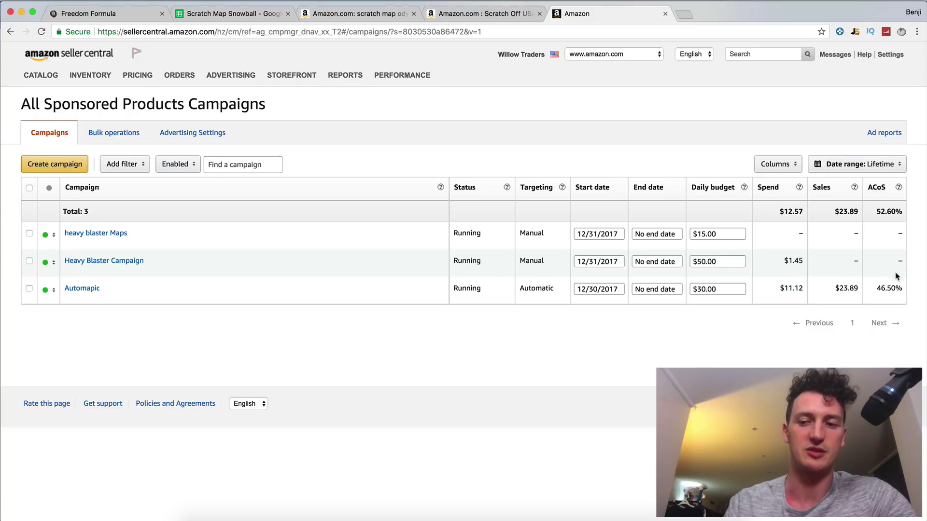
drag(906, 290, 876, 289)
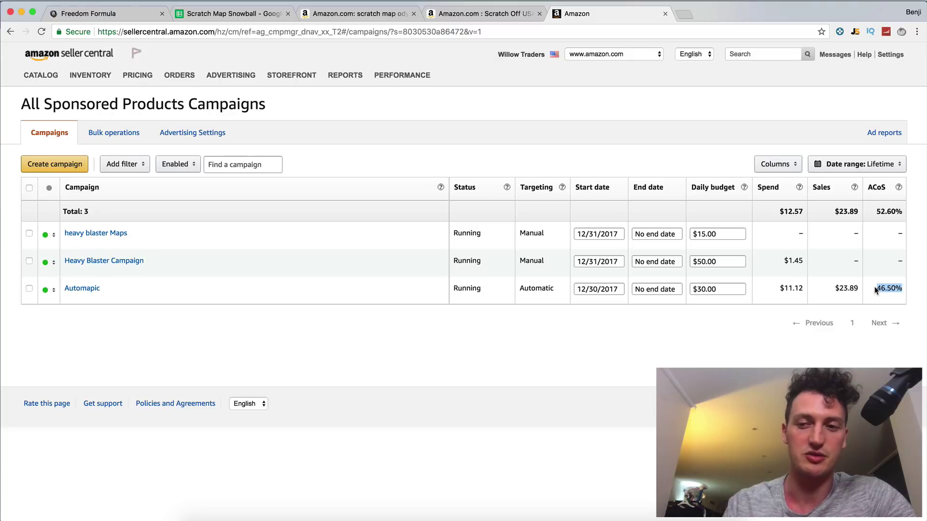
click(876, 288)
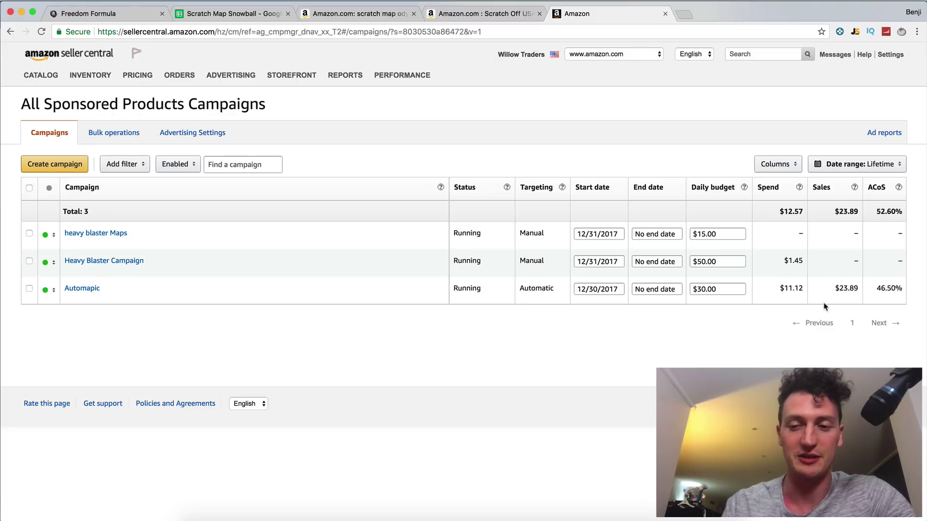
drag(783, 289, 806, 293)
click(855, 189)
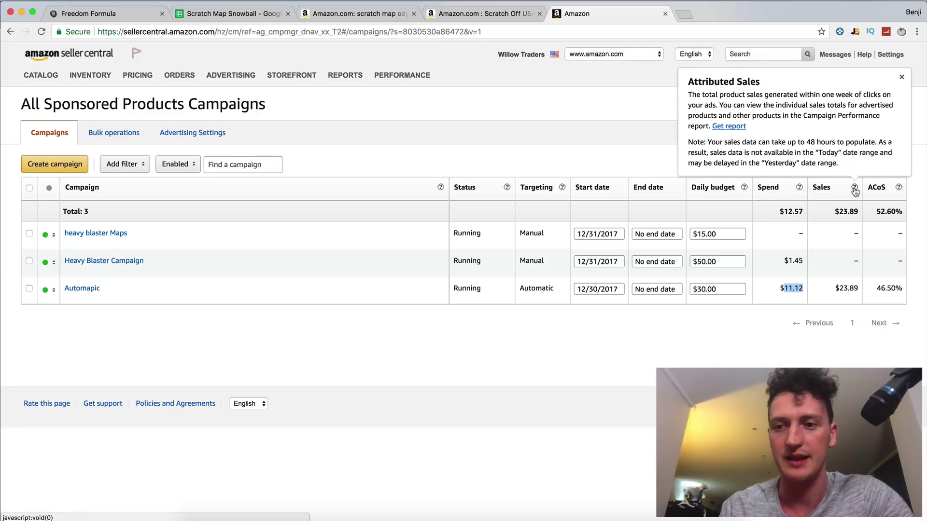
drag(806, 142, 827, 141)
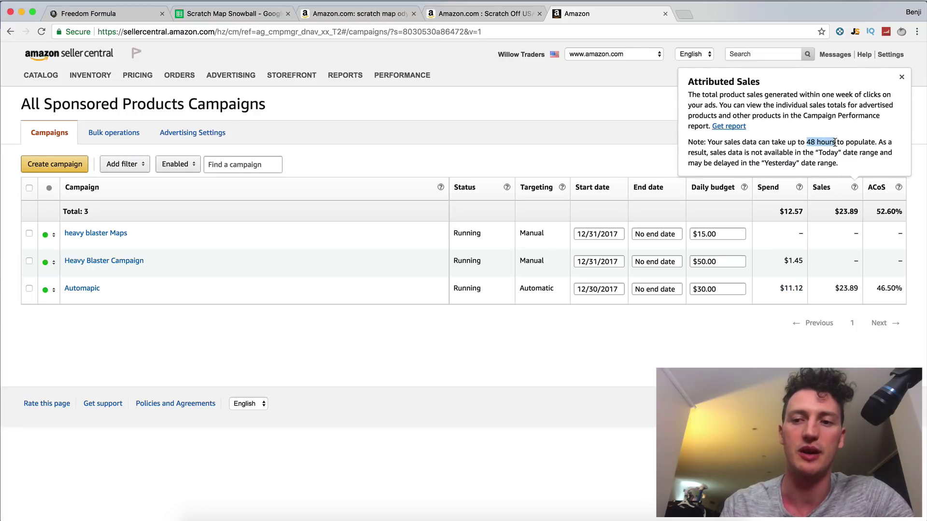
click(844, 237)
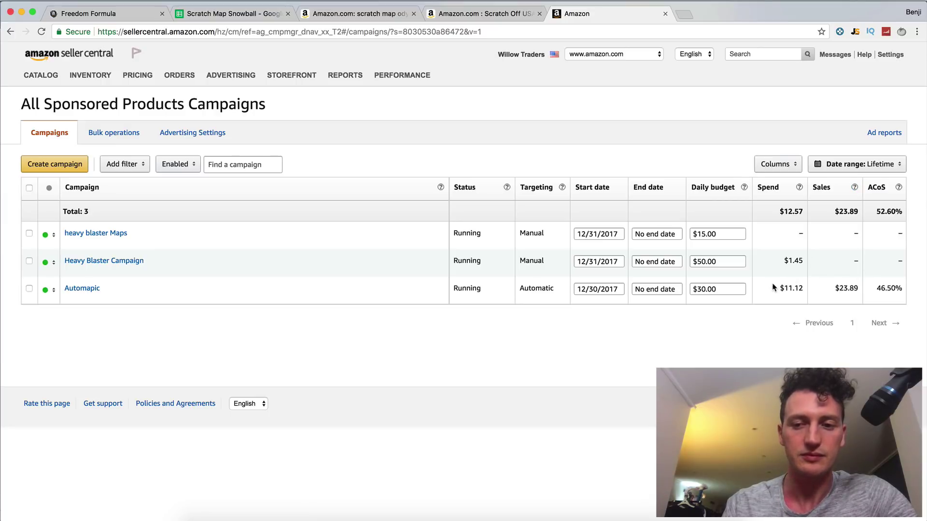
drag(774, 287, 863, 290)
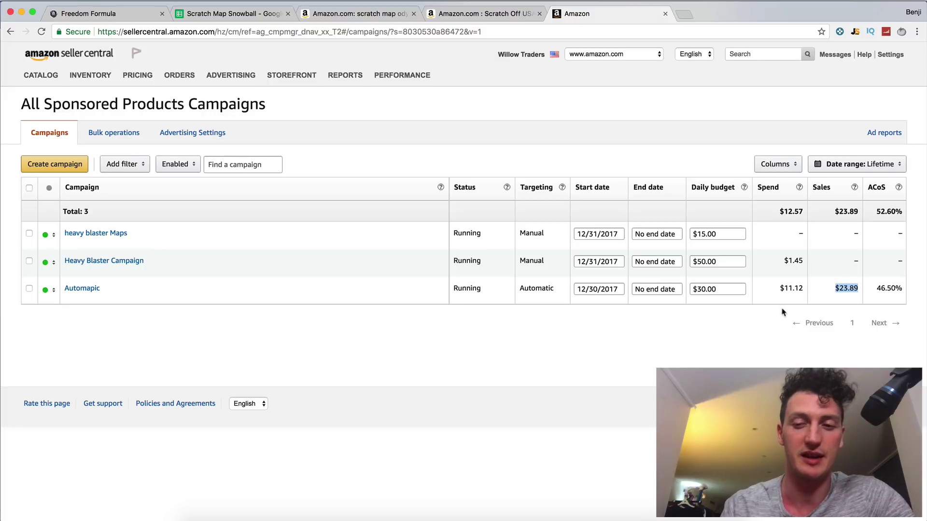
click(844, 285)
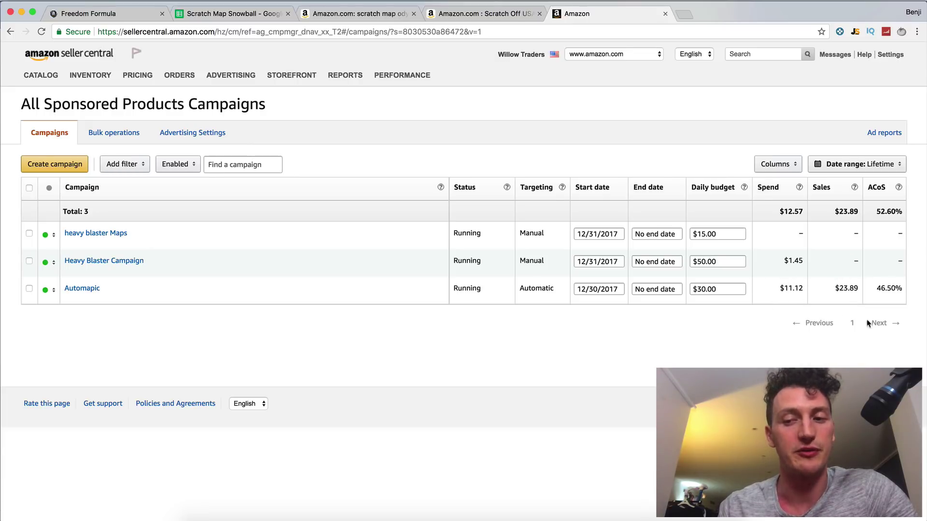
drag(558, 292, 517, 290)
click(517, 292)
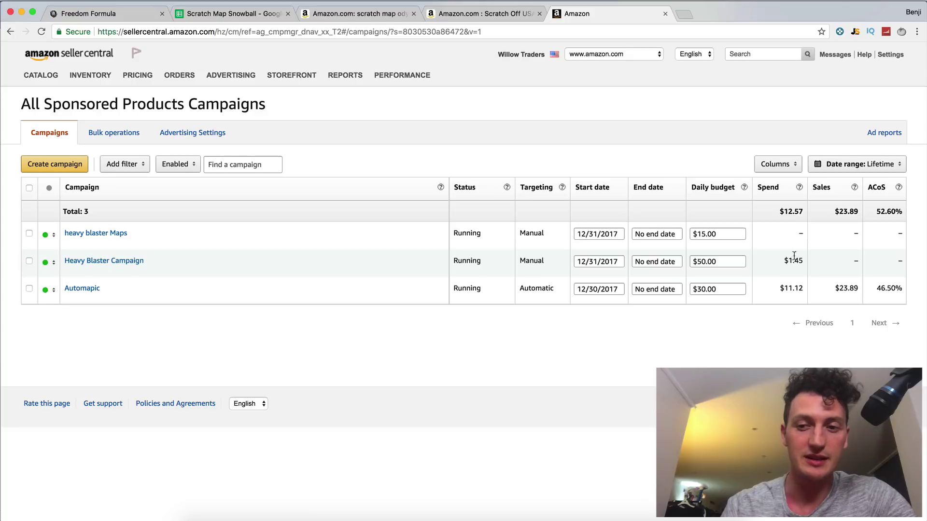
In Heavy Blaster Campaign, raise HB Main Keywords' default bid from $0.50 to $1.50 and open that ad group.
click(100, 266)
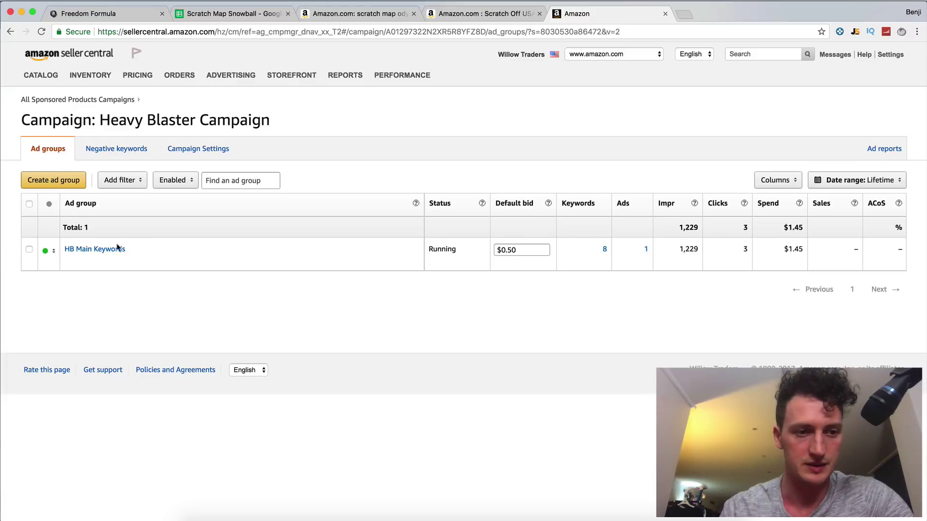
click(504, 250)
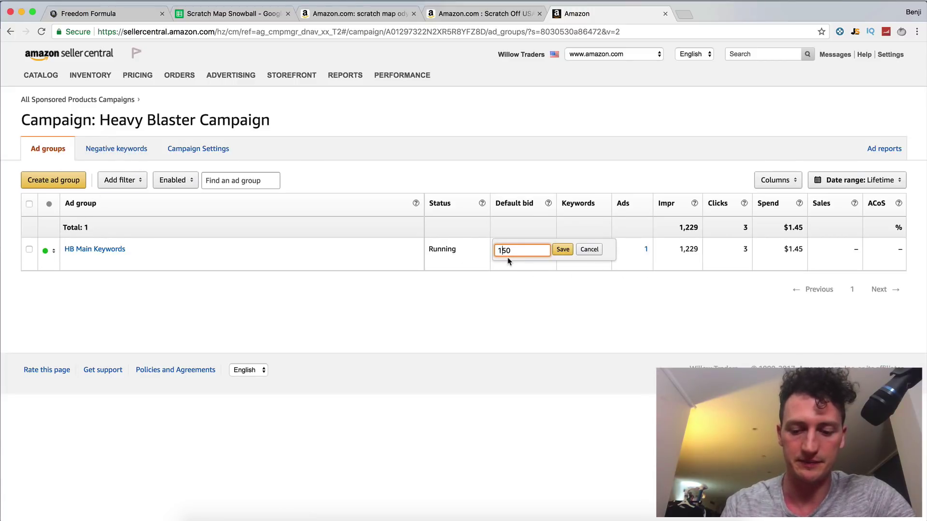
text(1)
click(562, 249)
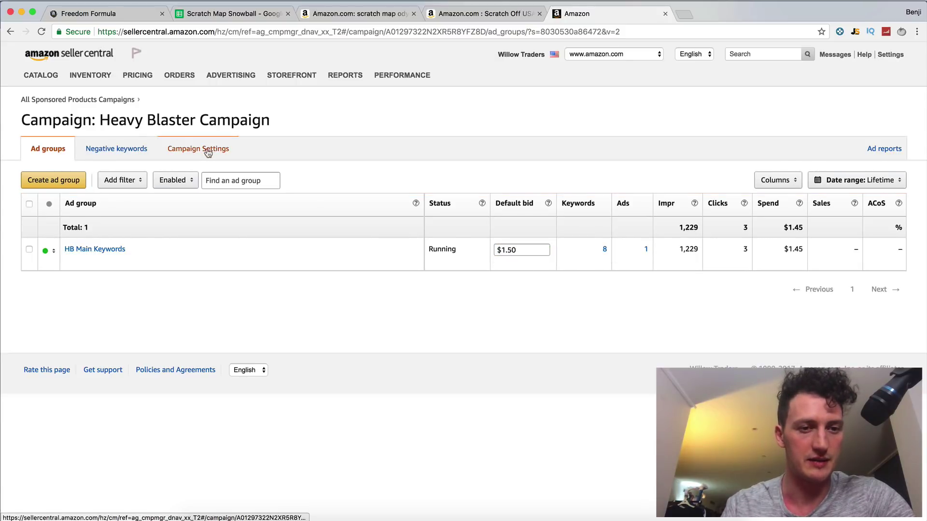
click(93, 250)
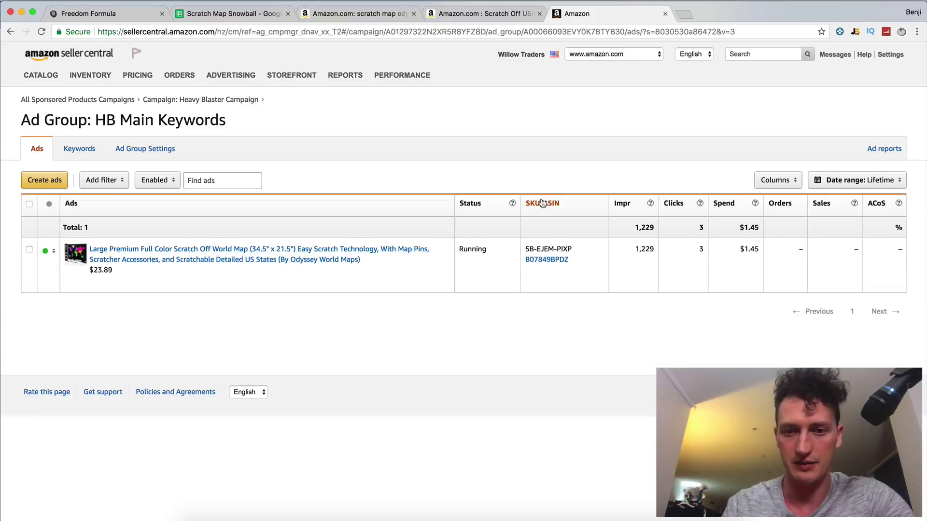
Set the 'scratch off map us states' keyword bid to $1.27.
click(91, 155)
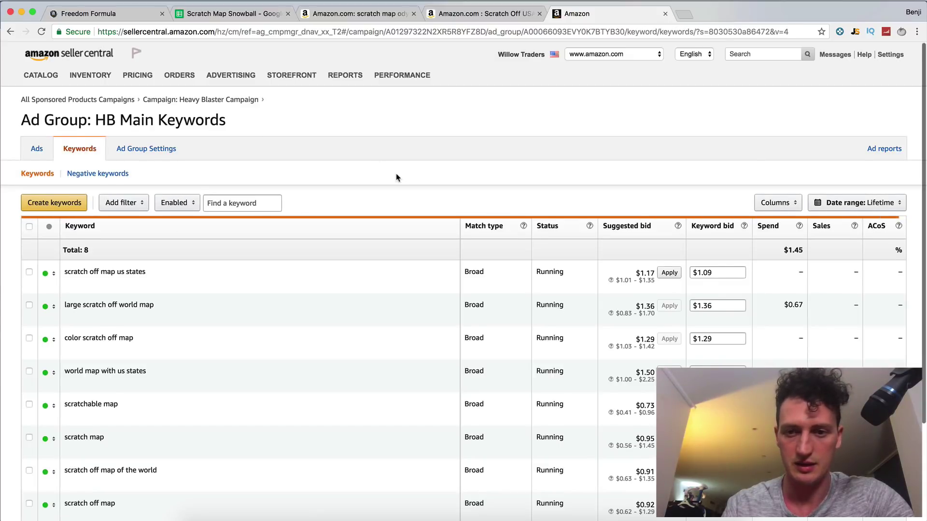
scroll(400, 177, down, 3)
click(672, 155)
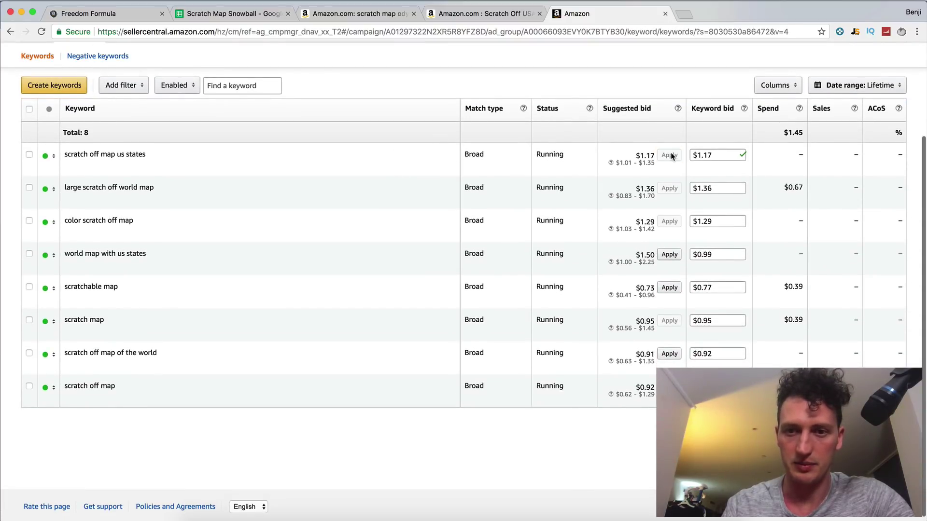
click(707, 155)
key(BackSpace)
key(BackSpace)
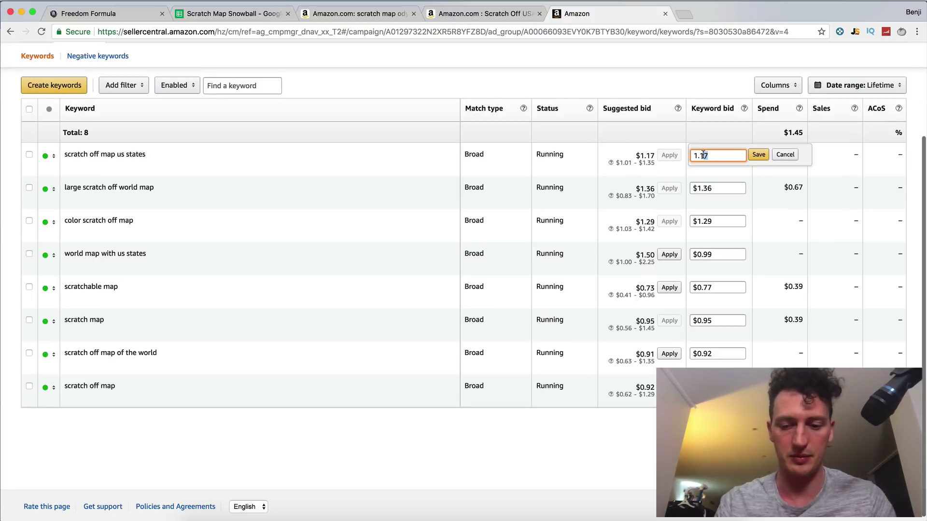
text(27)
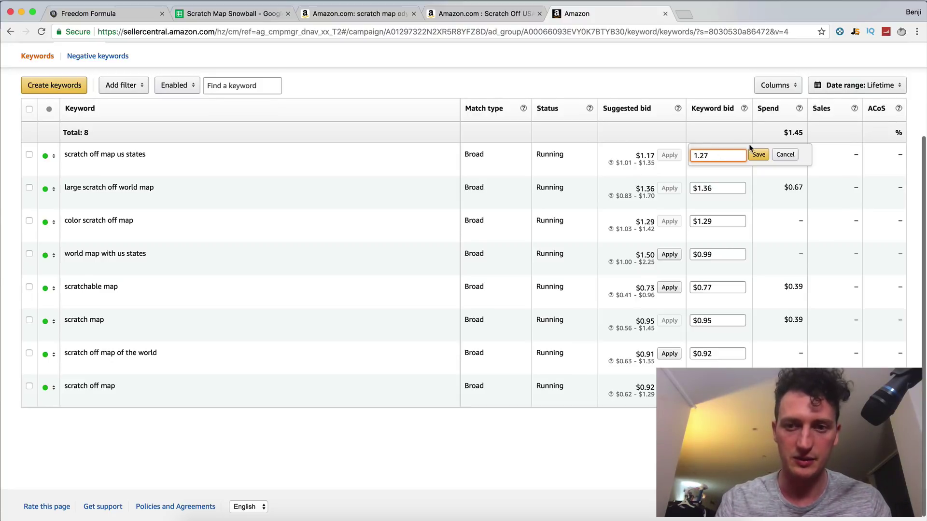
click(757, 154)
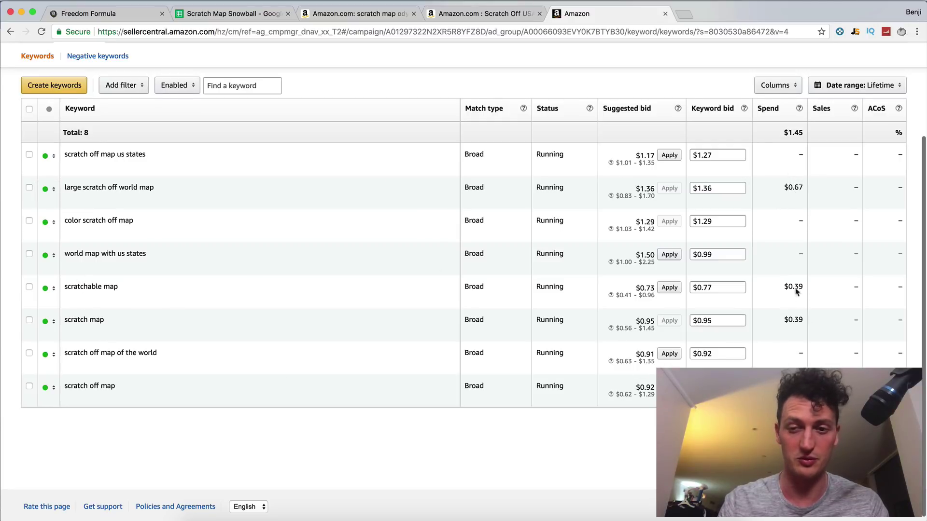
Raise the 'large scratch off world map' keyword bid to $1.50 after checking its $0.67 spend.
drag(65, 186, 157, 185)
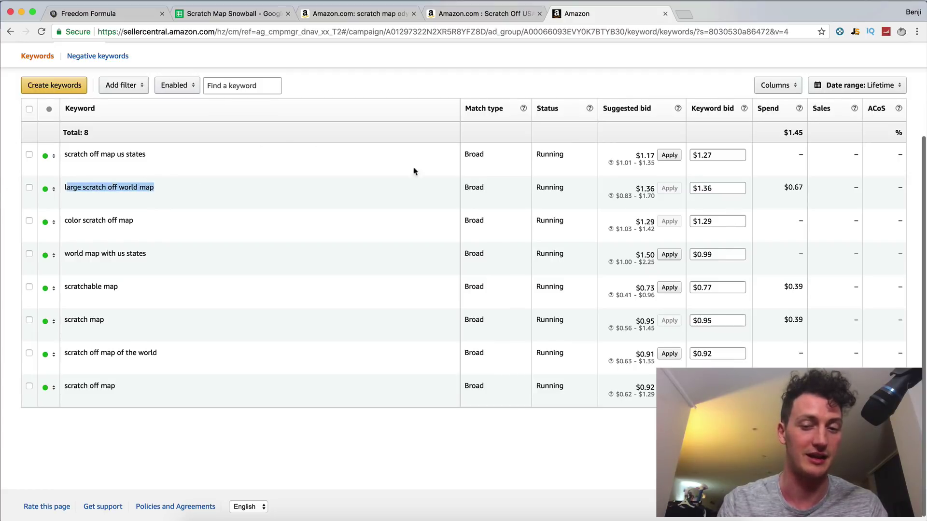
click(788, 186)
drag(806, 191, 786, 186)
click(785, 191)
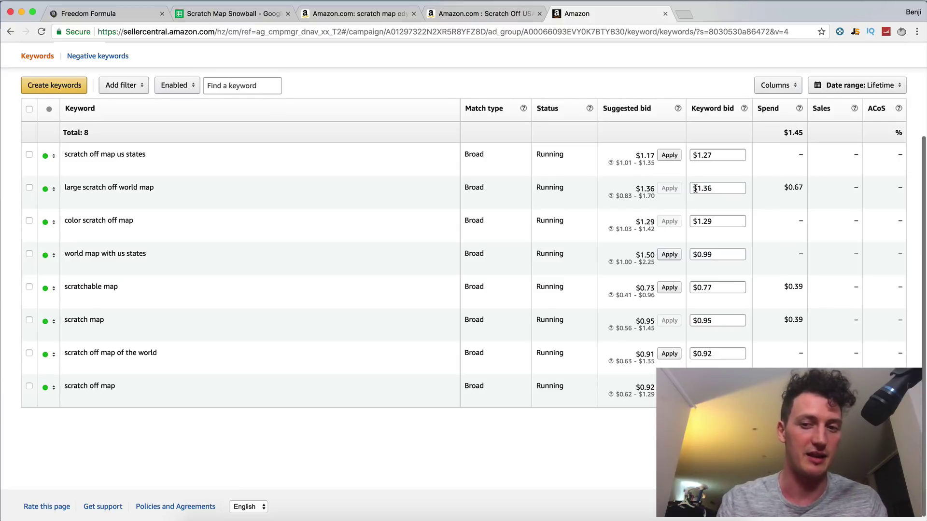
click(720, 192)
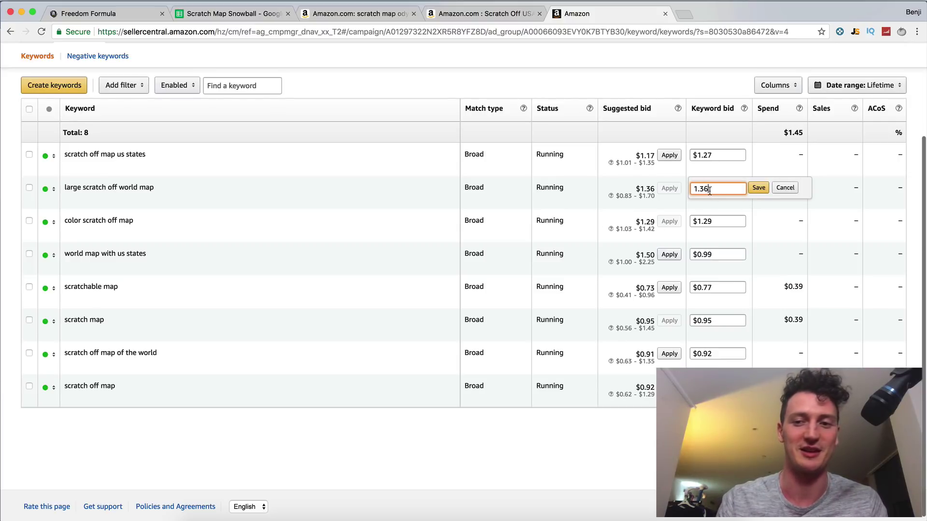
drag(723, 188, 701, 187)
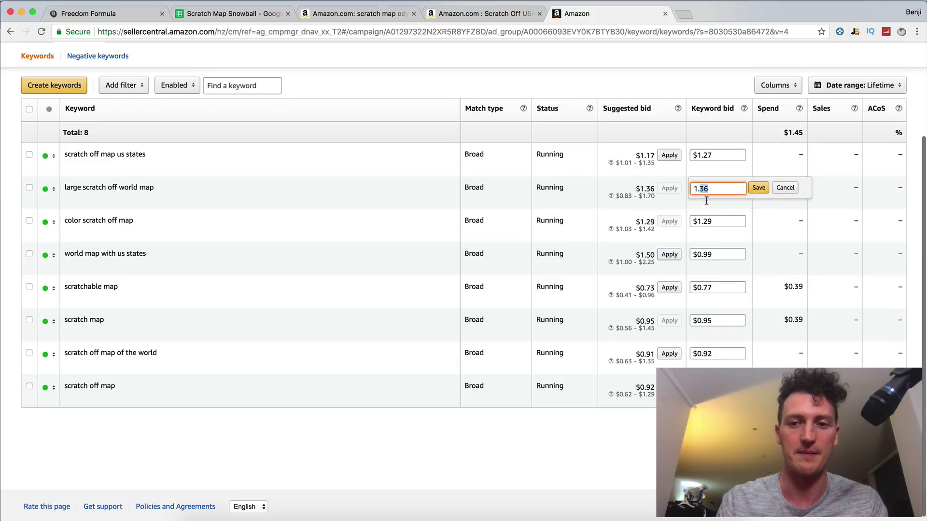
click(806, 223)
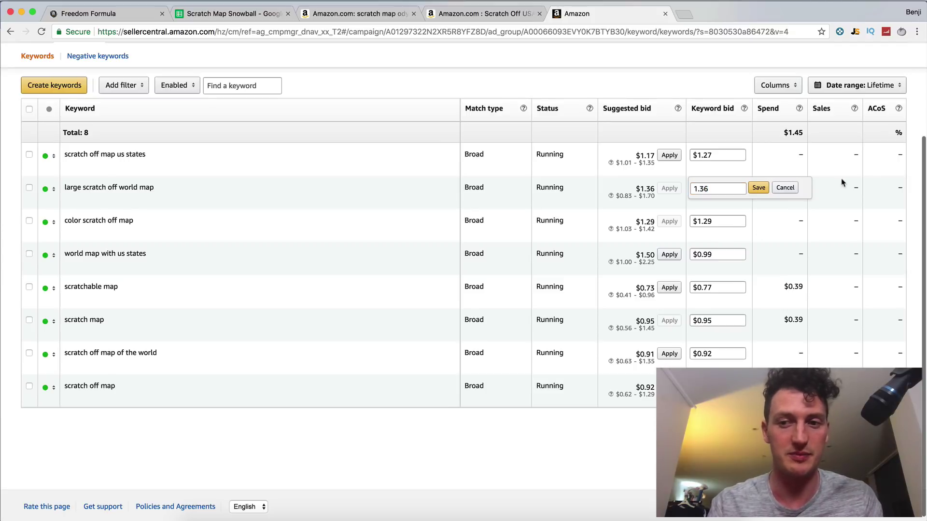
click(714, 188)
key(BackSpace)
key(BackSpace)
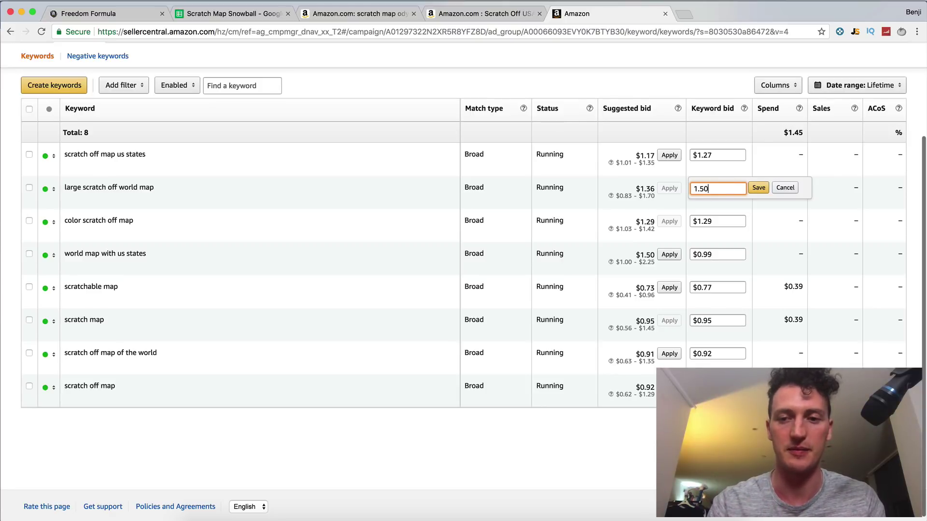
click(764, 187)
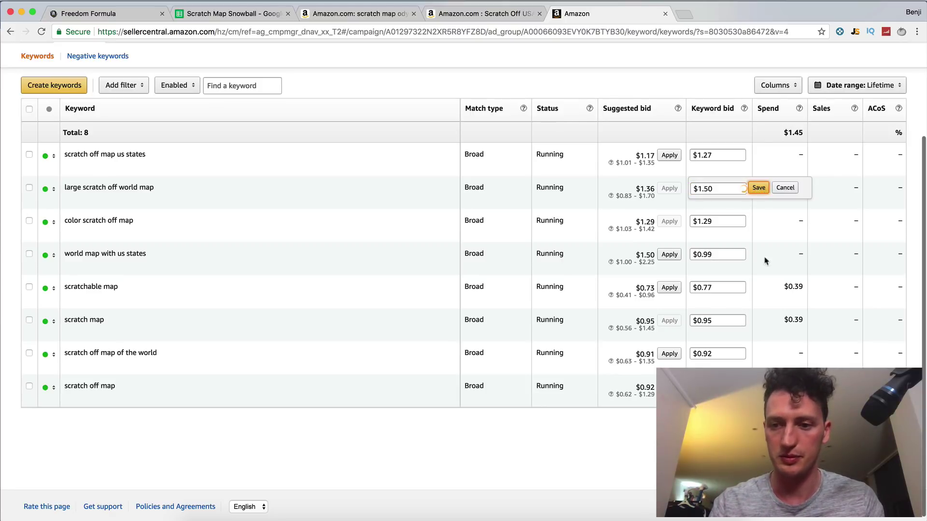
Bid $1.00 on scratchable map, $0.99 on scratch map and $1.20 on scratch off map of the world.
click(733, 287)
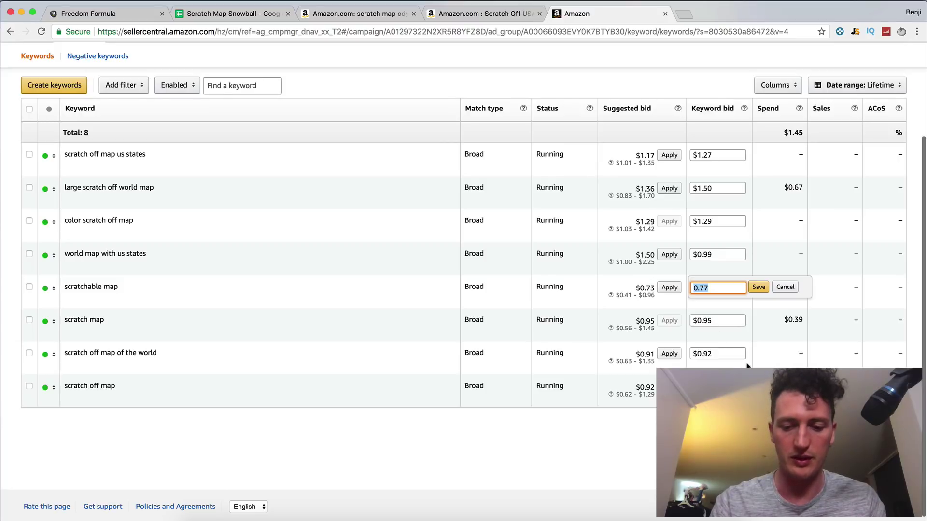
text(1)
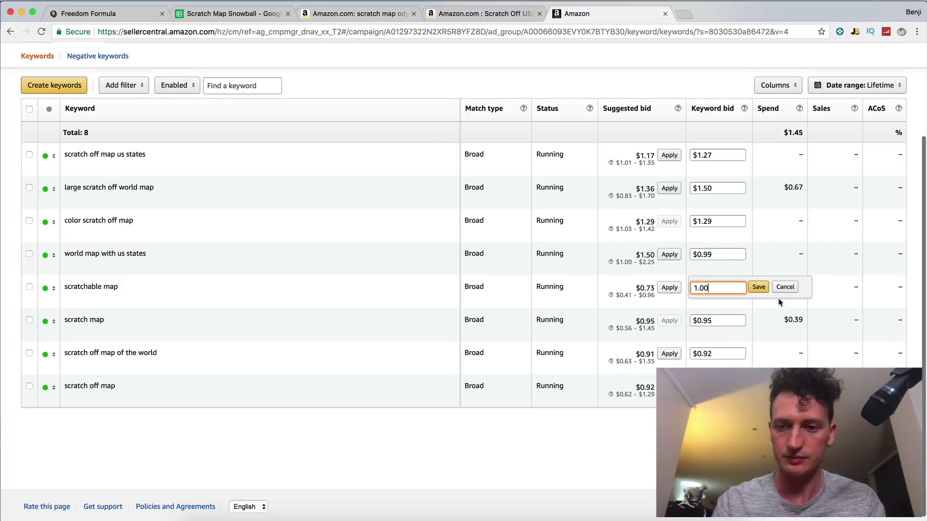
click(759, 287)
click(728, 322)
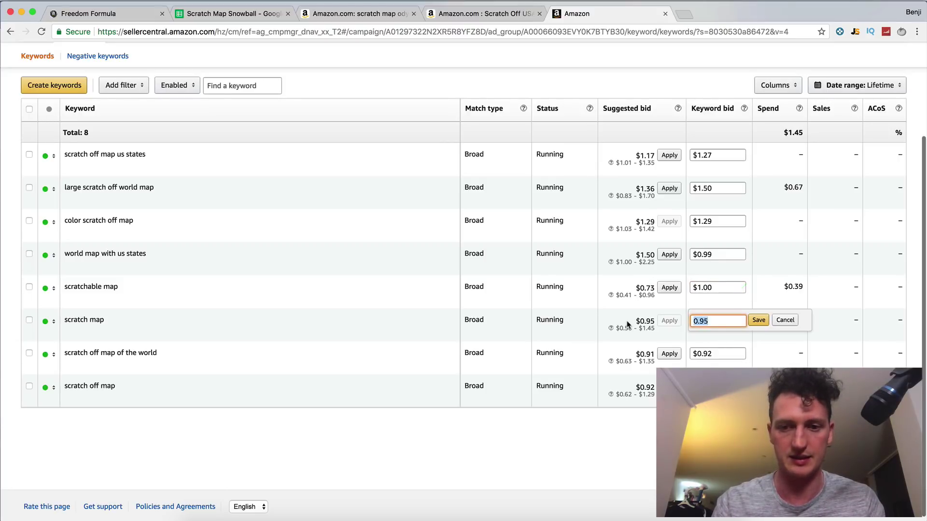
text(9)
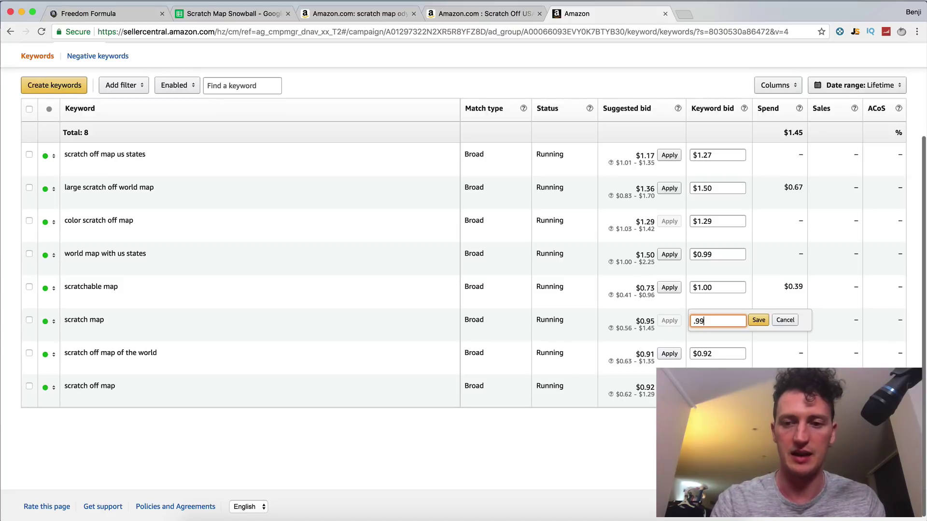
click(758, 321)
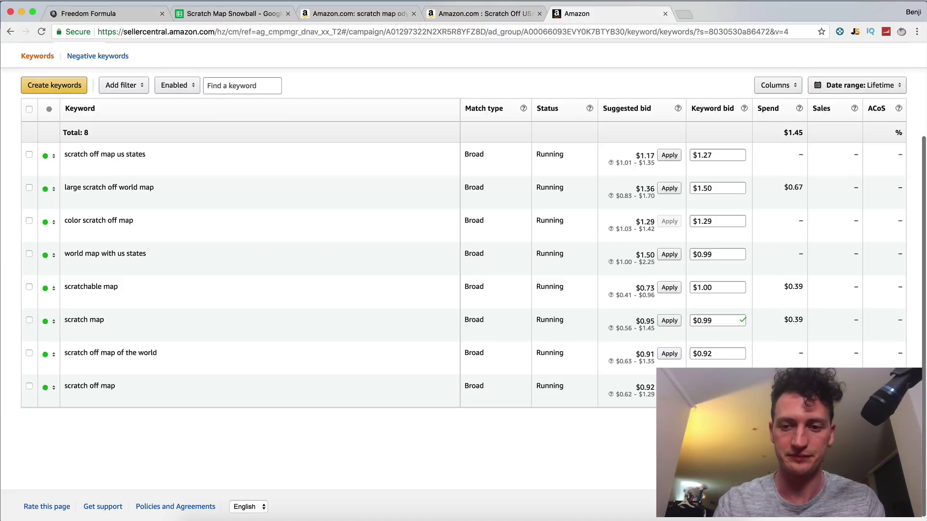
click(716, 353)
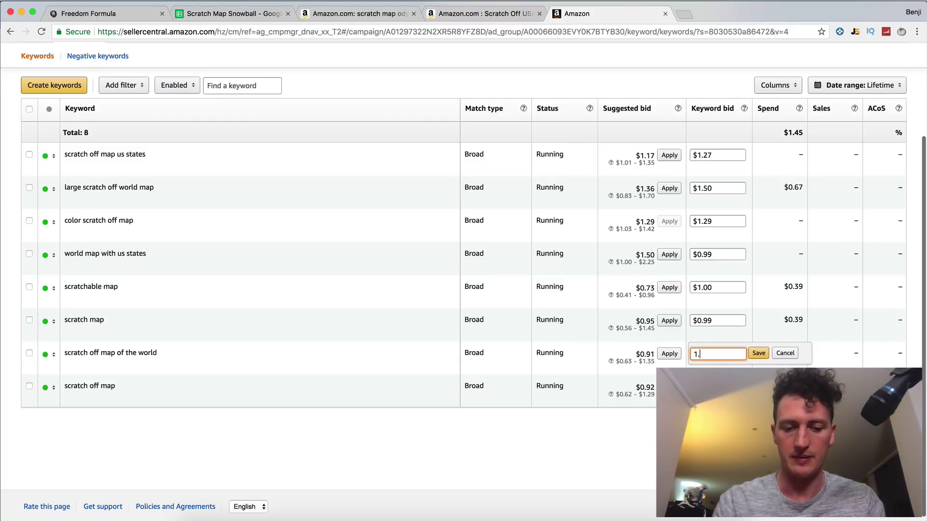
click(759, 354)
scroll(221, 247, up, 3)
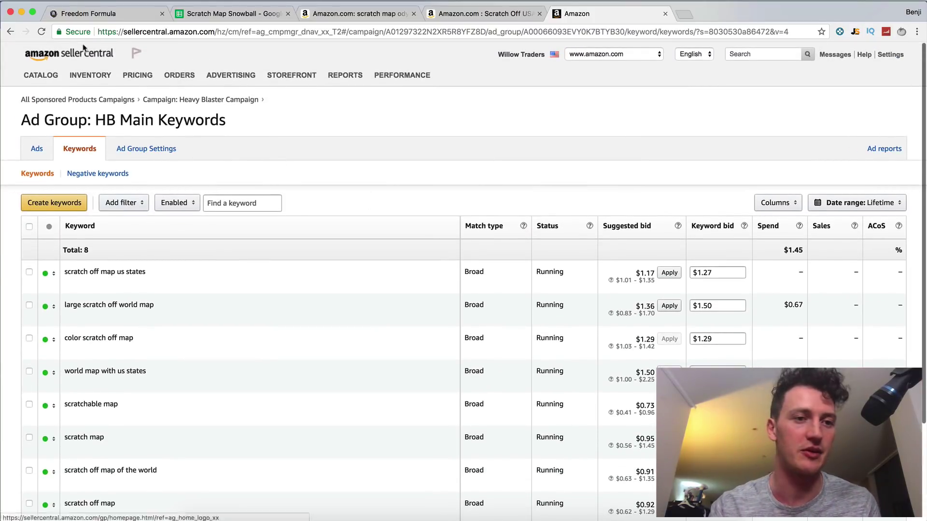
Open Campaign Manager's list of all campaigns and check the Automapic campaign's sales figure.
click(38, 149)
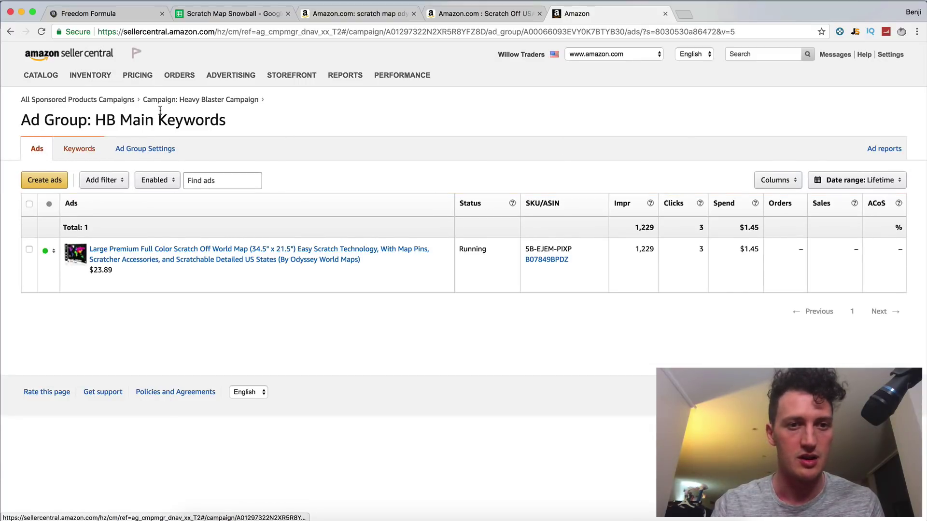
mouse_move(232, 77)
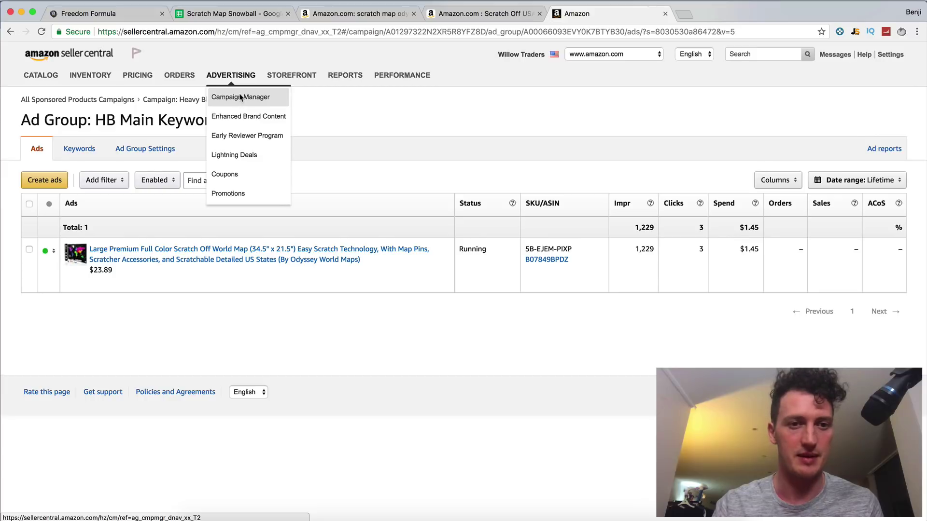
click(240, 98)
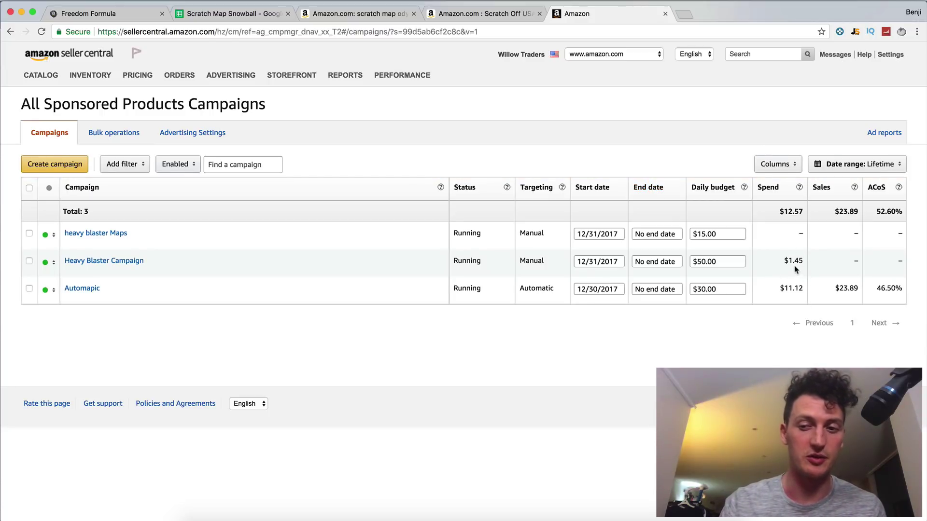
drag(825, 287, 854, 285)
click(852, 287)
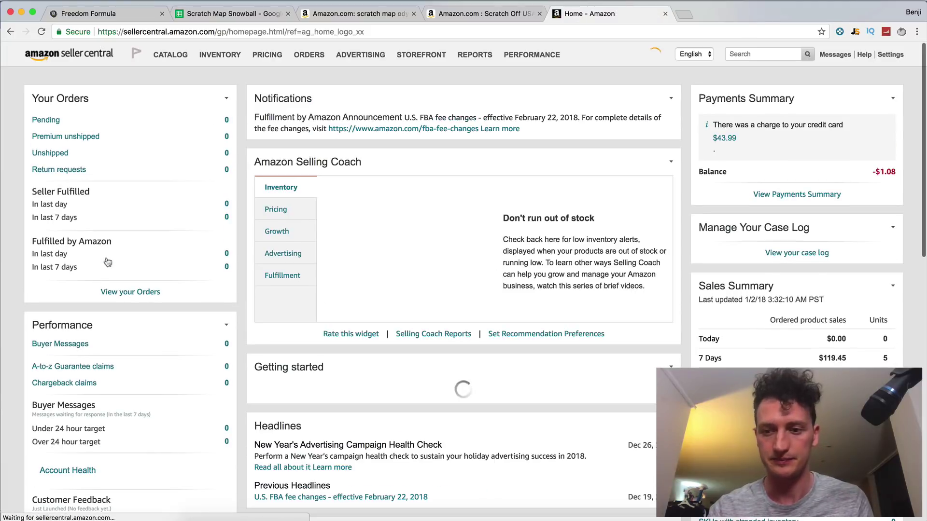
Check coupon eligibility (feedback rating above 3.5) and return to the Seller Central home dashboard.
scroll(738, 343, down, 5)
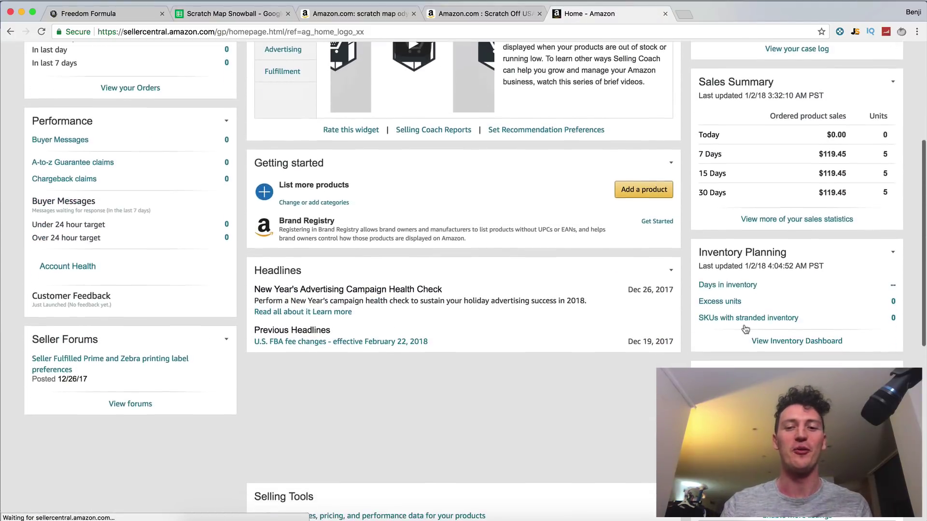
scroll(746, 330, up, 5)
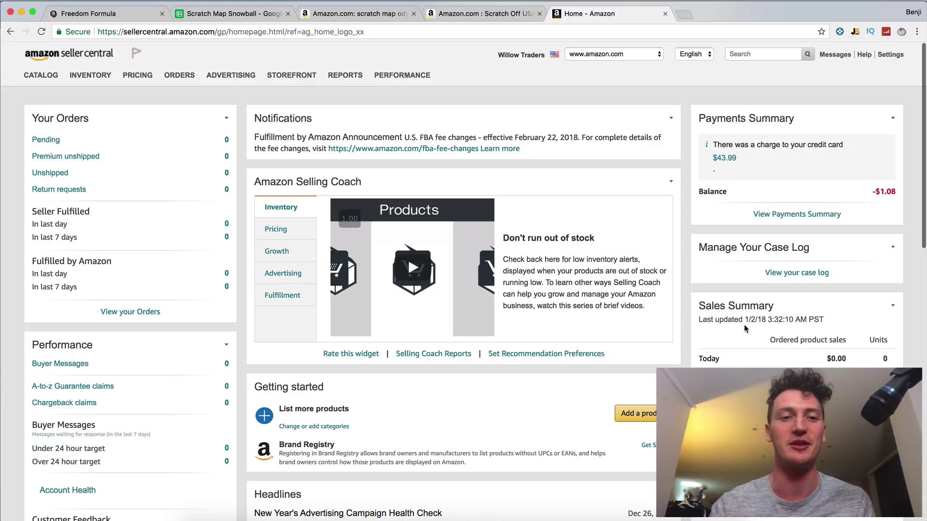
mouse_move(231, 76)
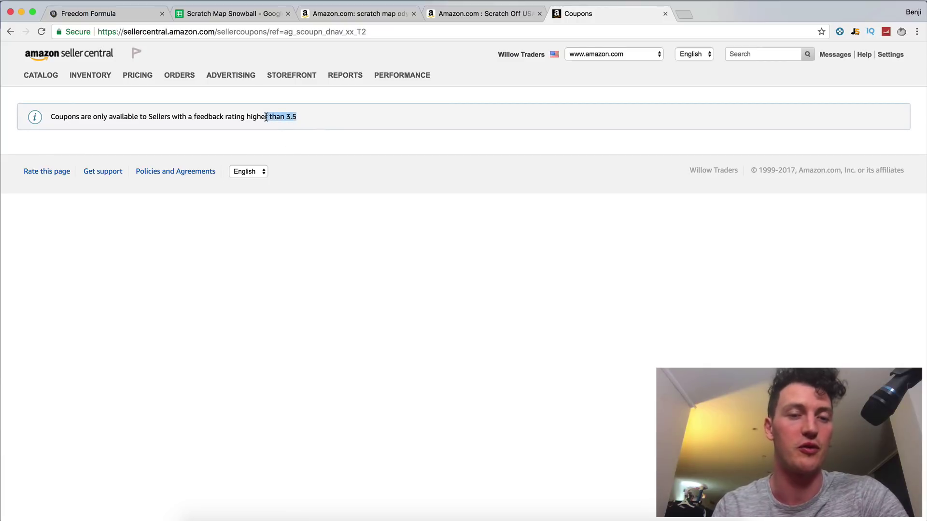
click(70, 54)
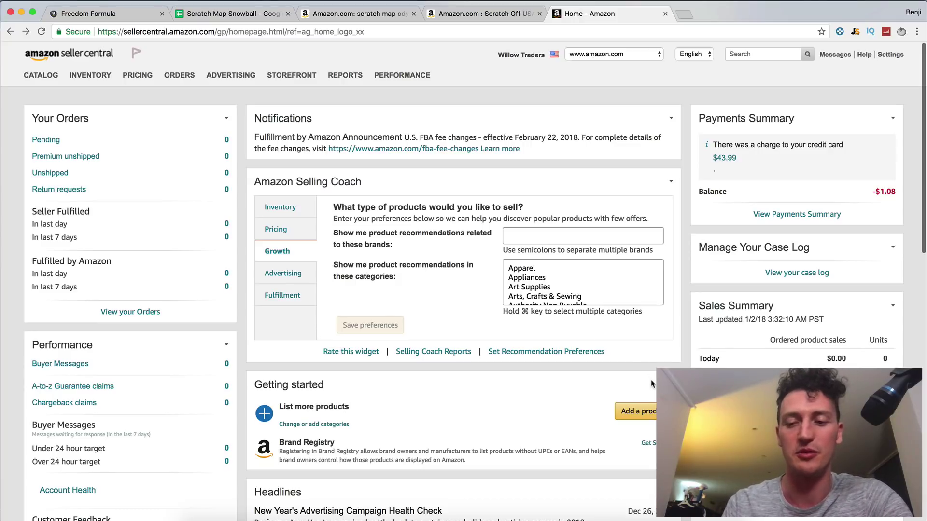
Mark the 6 REVIEW KICK phase on the launch-phases image, then bring Seller Central back.
scroll(464, 280, down, 5)
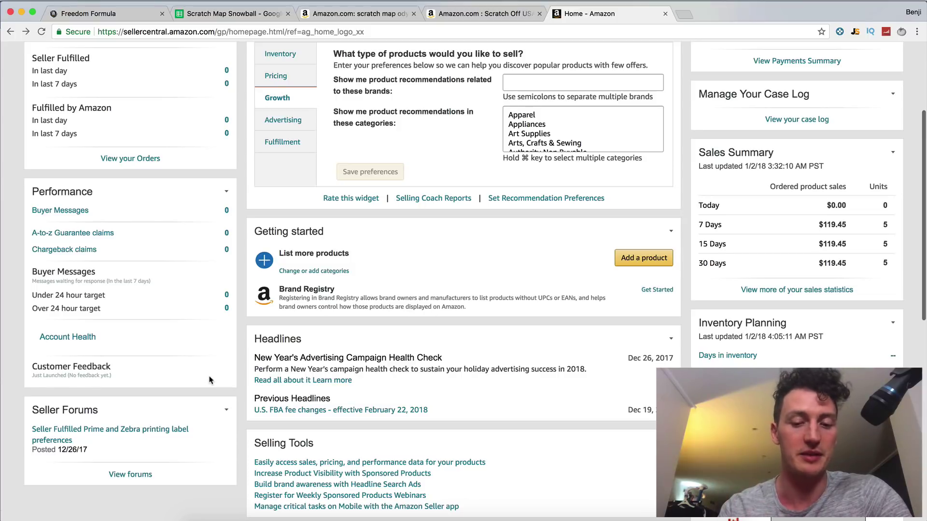
click(549, 514)
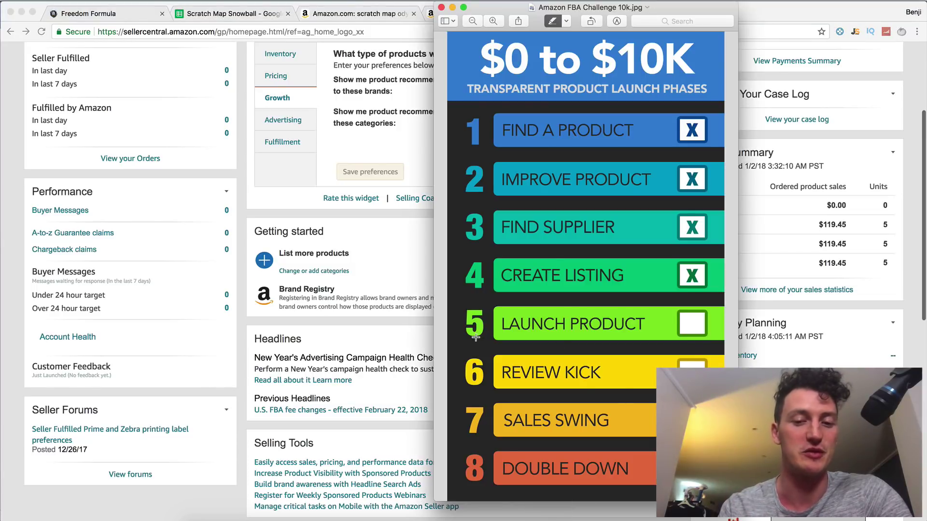
drag(460, 353, 719, 396)
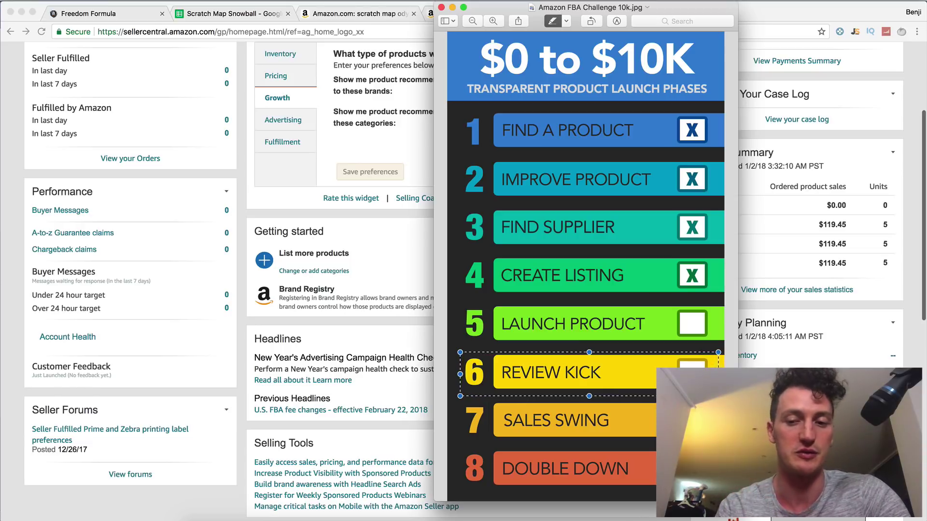
click(244, 323)
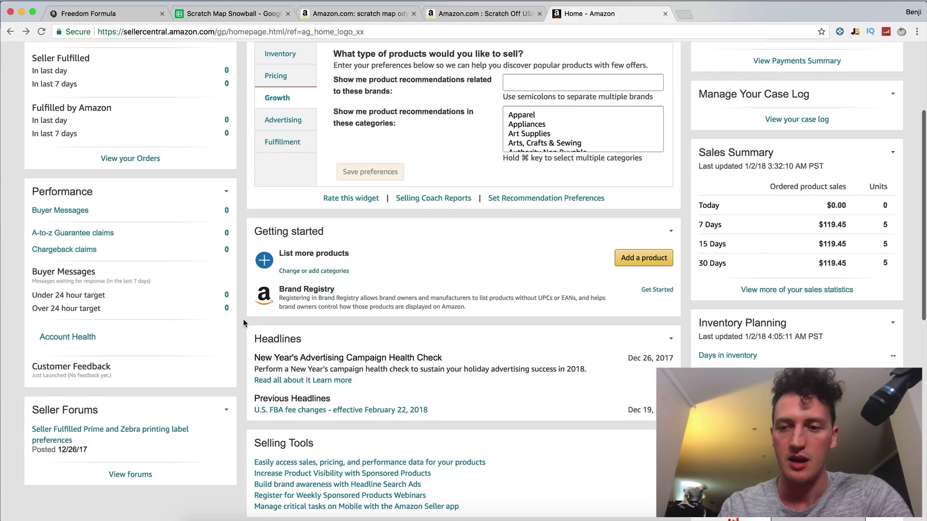
scroll(148, 274, up, 5)
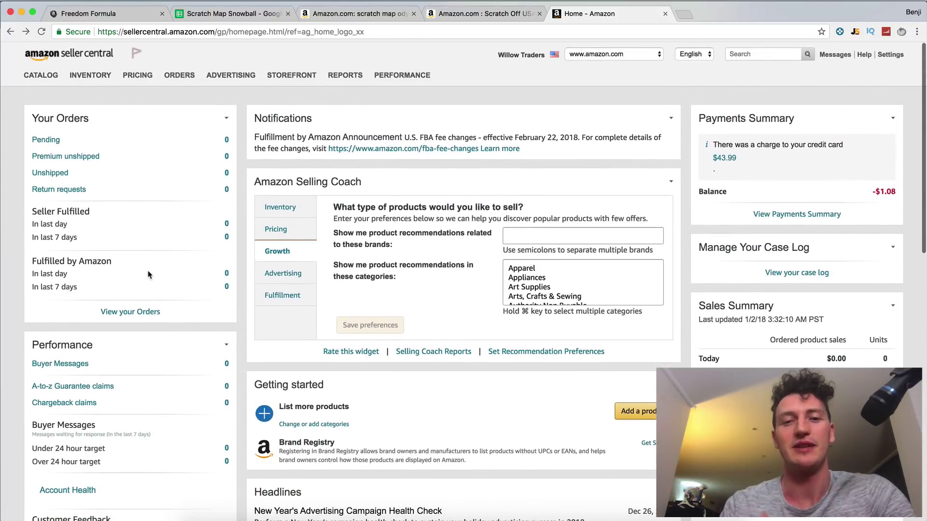
mouse_move(231, 77)
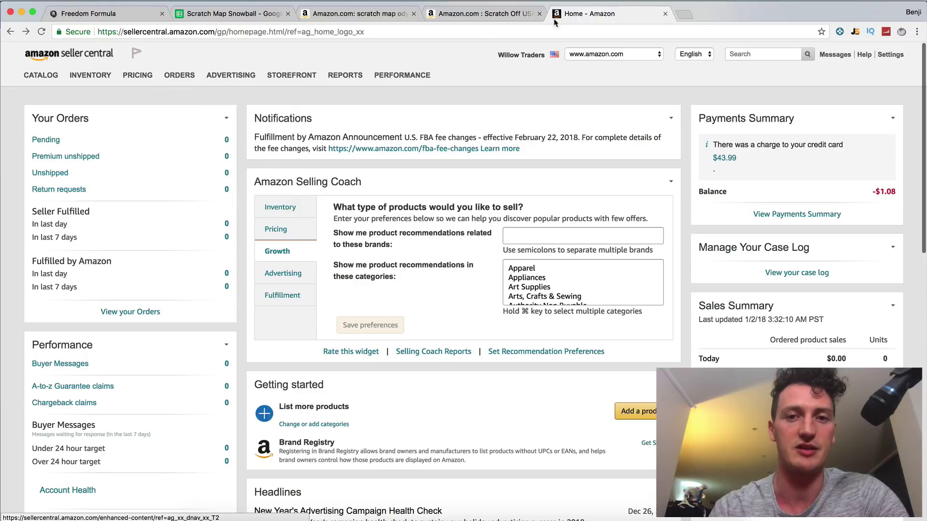
Return to the 'scratch map odyssey' results and scroll to the sponsored $23.89 Odyssey Maps listings.
click(472, 15)
click(371, 15)
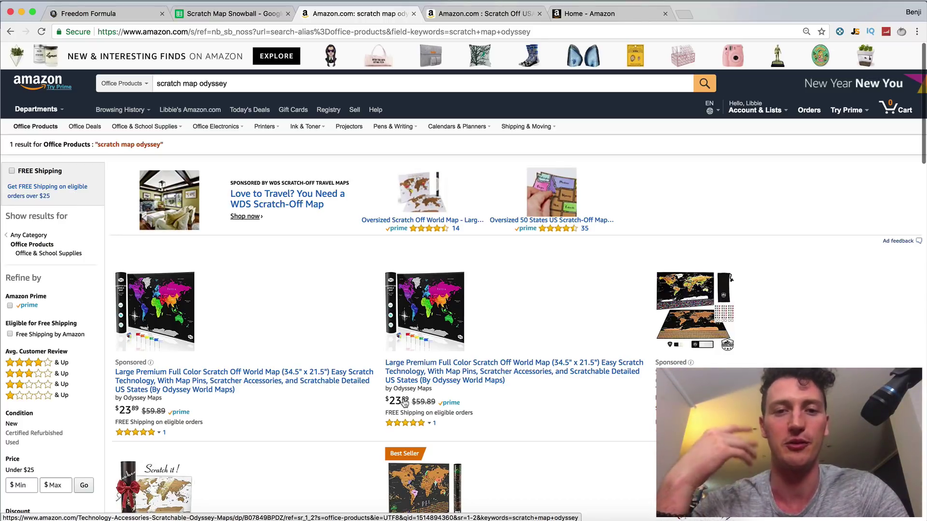
scroll(409, 253, down, 4)
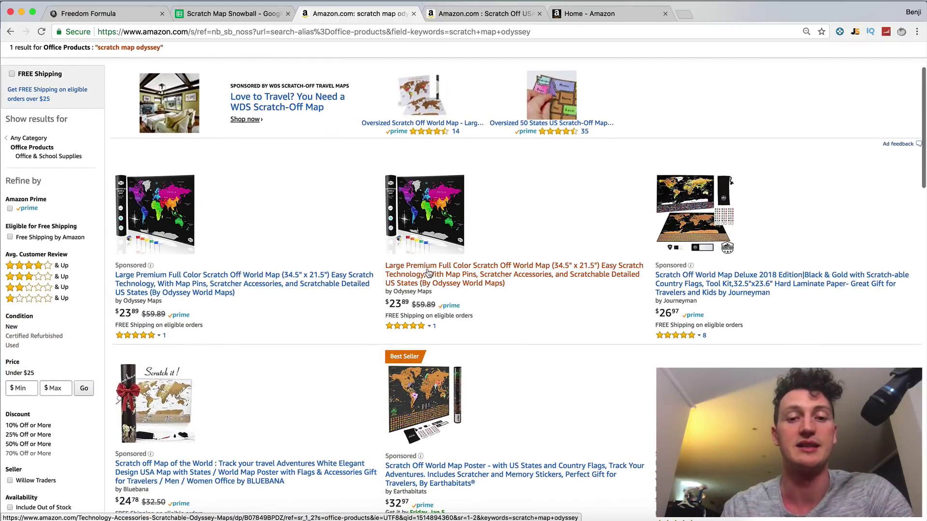
Return to the Seller Central Home dashboard and highlight the Sales Summary's 7, 15 and 30 day figures.
click(605, 10)
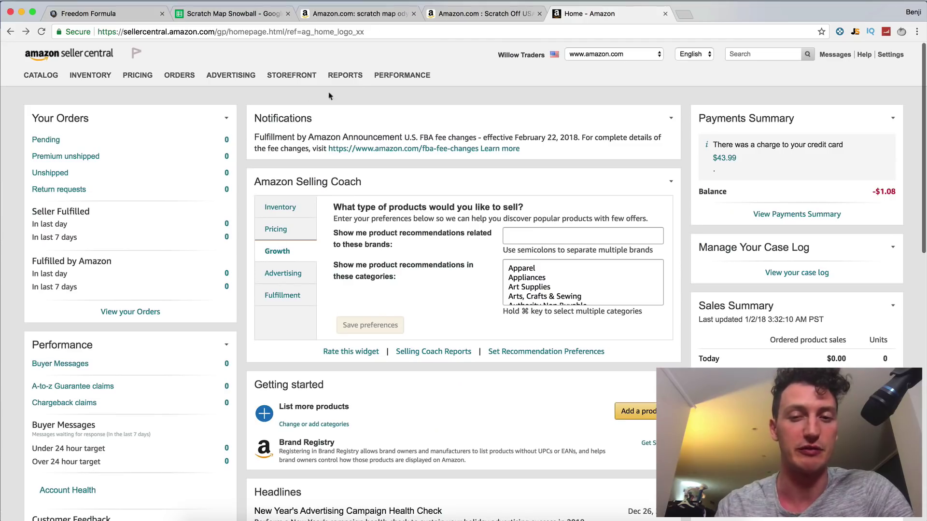
scroll(409, 254, down, 4)
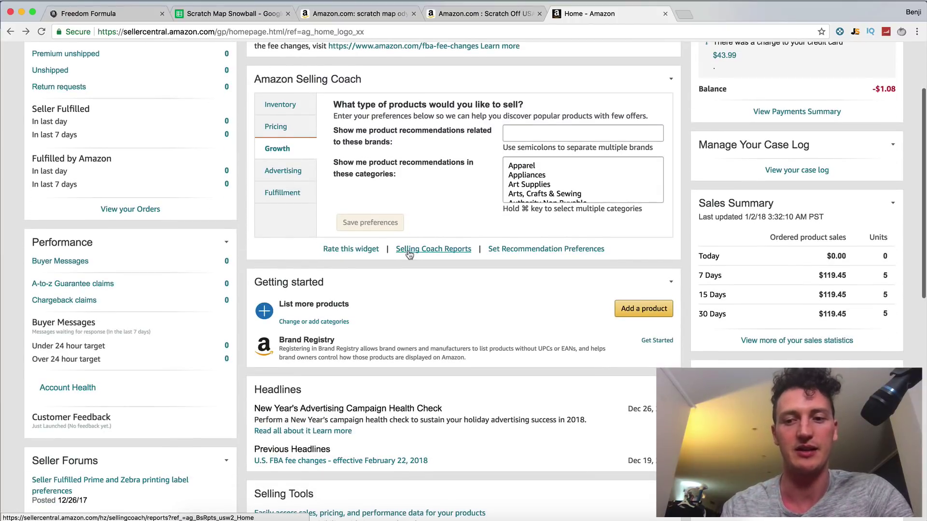
drag(892, 320, 776, 281)
Reload the dashboard and recheck the 15 and 30 day sales rows: $119.45 from 5 units.
key(super+r)
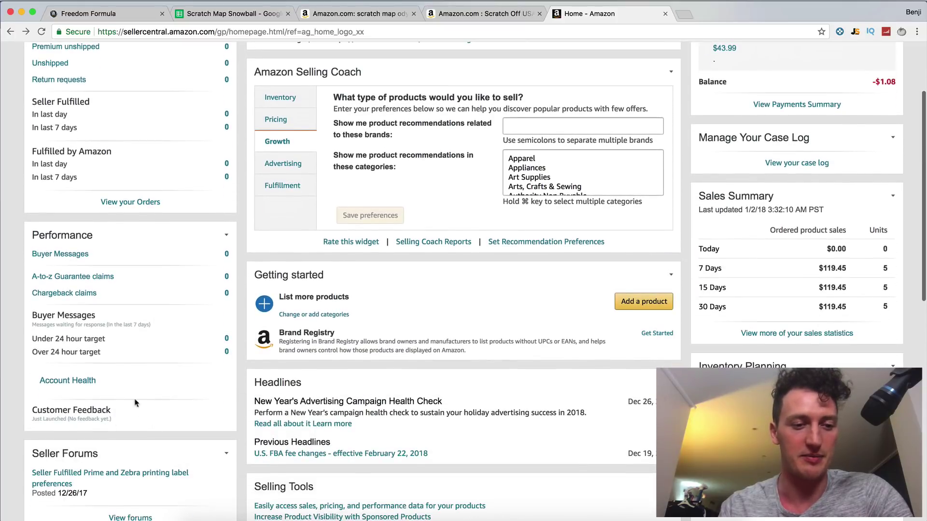
drag(899, 274, 893, 314)
click(829, 266)
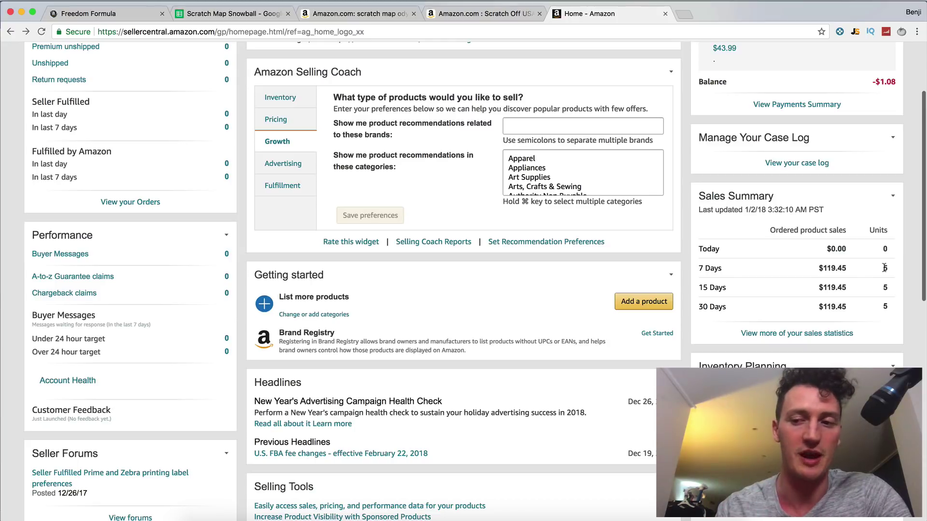
scroll(884, 268, up, 1)
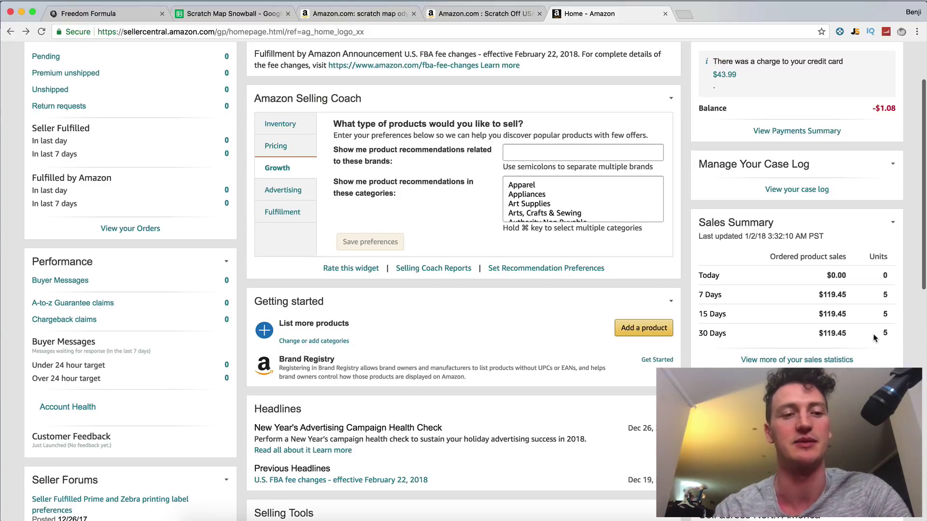
scroll(875, 338, up, 3)
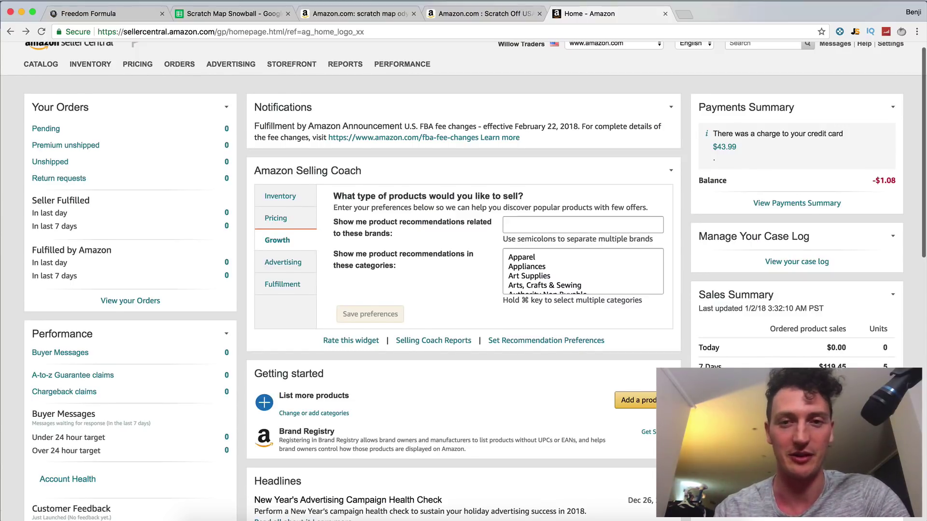
scroll(517, 53, up, 1)
Switch to the Amazon results for the 'scratch map odyssey' search.
click(501, 14)
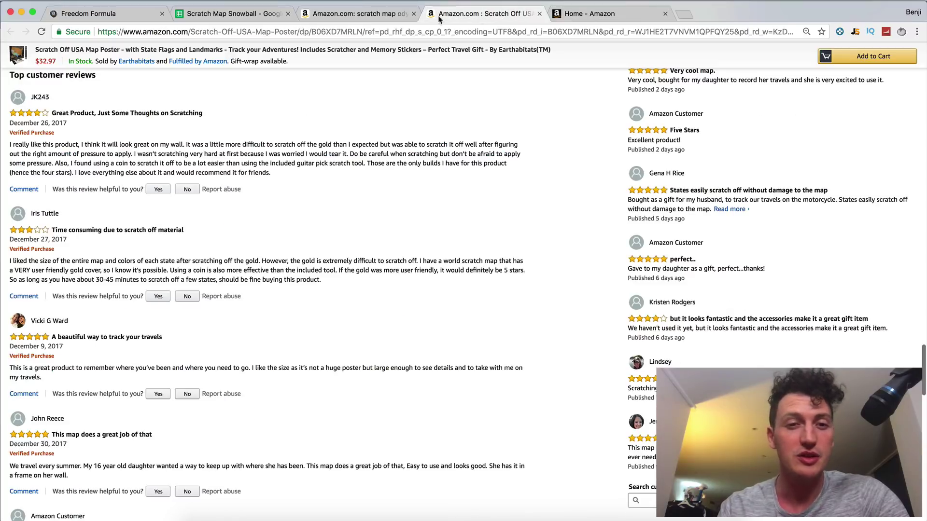
click(389, 15)
scroll(439, 234, down, 4)
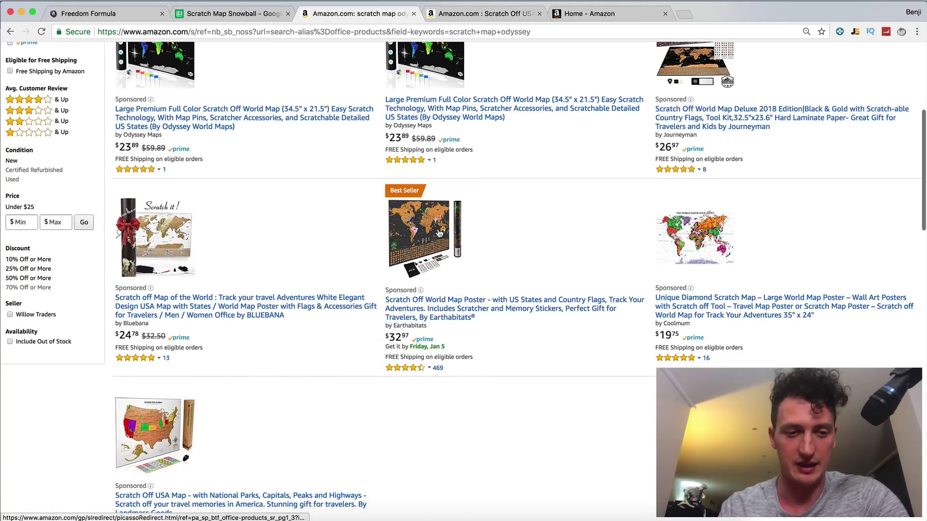
scroll(440, 234, up, 5)
Search Amazon for the broader term 'scratch map' and scroll through the results.
click(239, 82)
drag(239, 80, 139, 85)
click(138, 85)
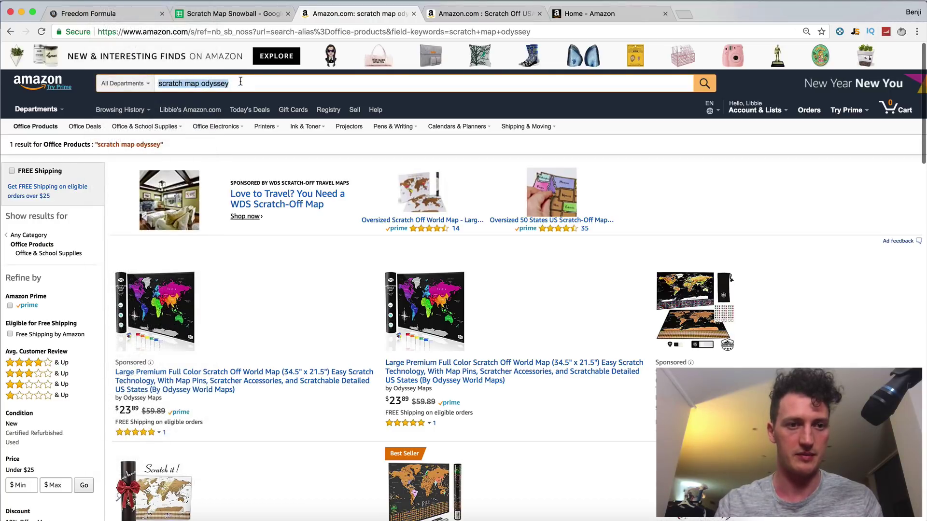
click(247, 83)
key(Return)
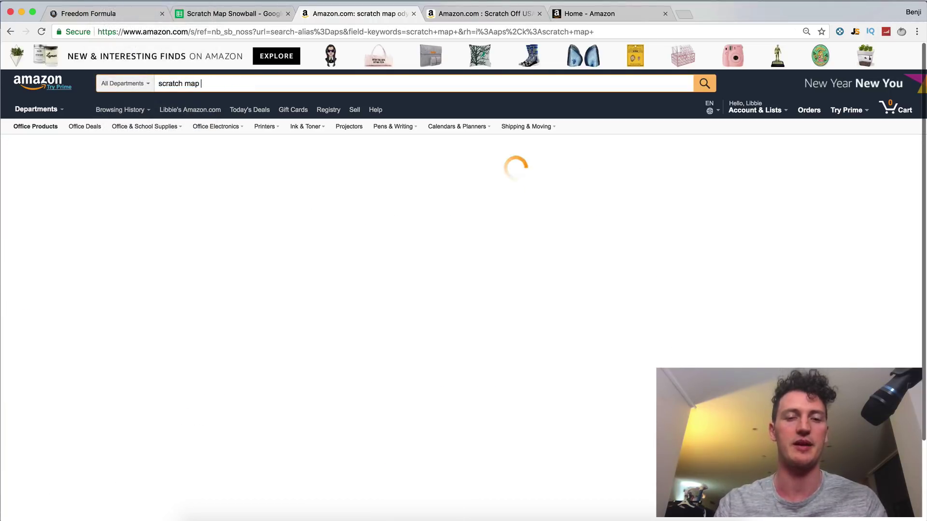
click(812, 160)
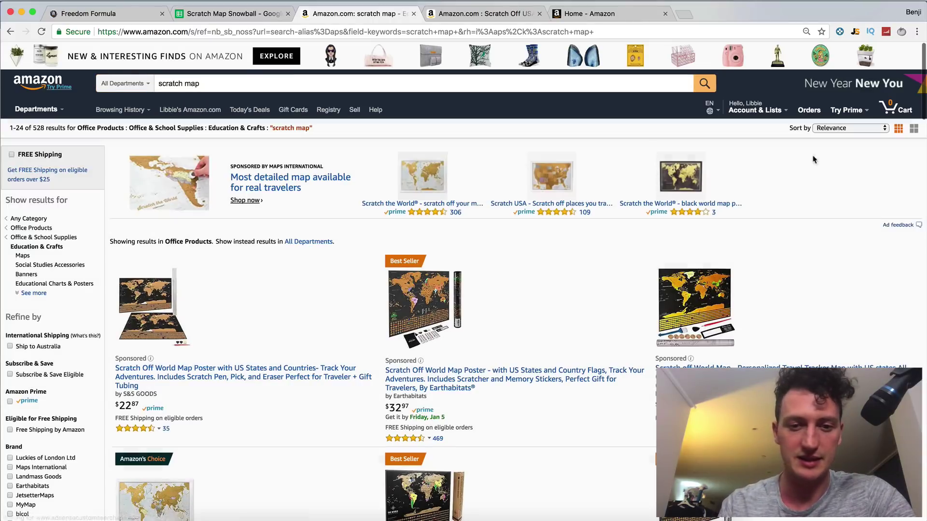
scroll(513, 174, down, 3)
scroll(599, 187, down, 15)
scroll(599, 188, down, 4)
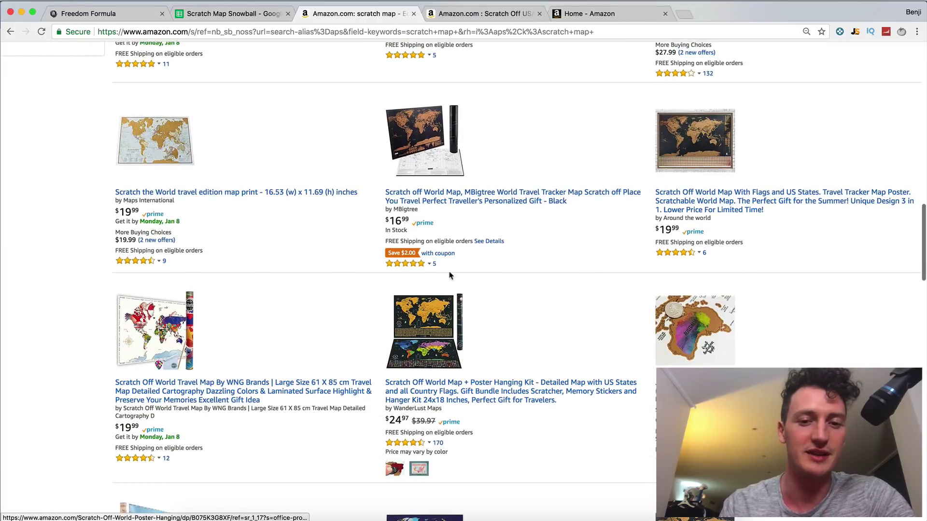
Clip the $2.00 coupon on the MBigtree scratch map, add it to the cart and proceed to checkout.
click(430, 143)
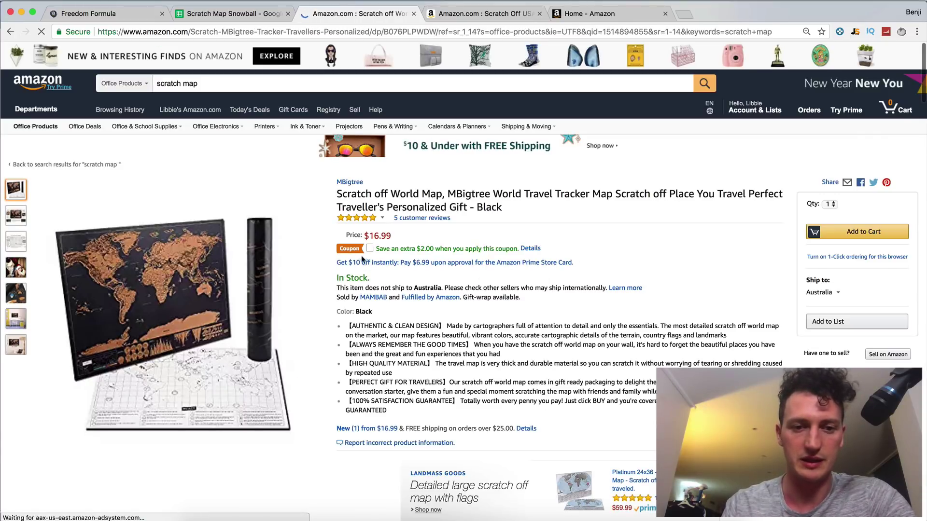
click(370, 248)
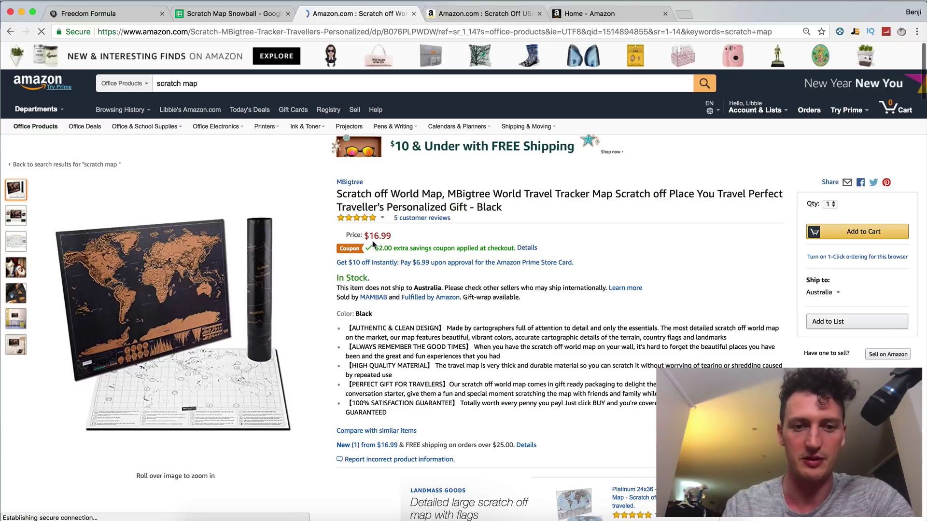
click(856, 233)
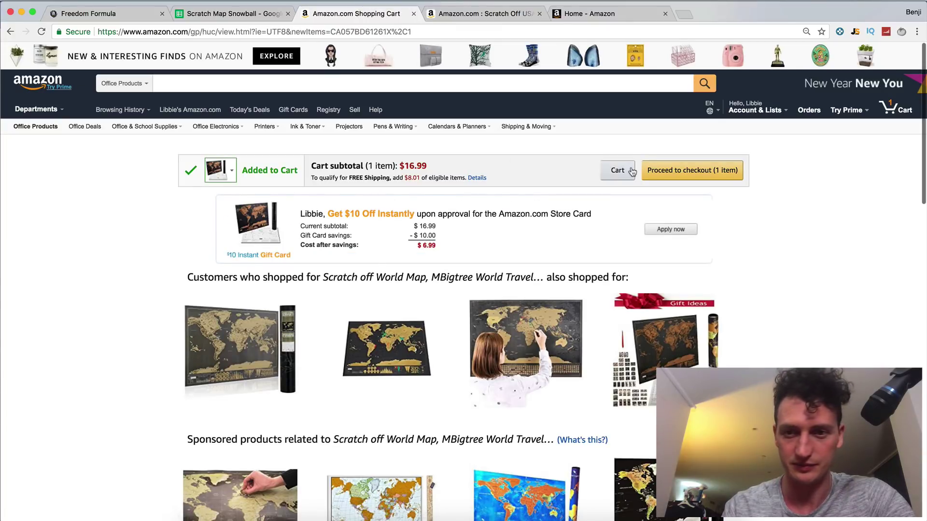
click(681, 172)
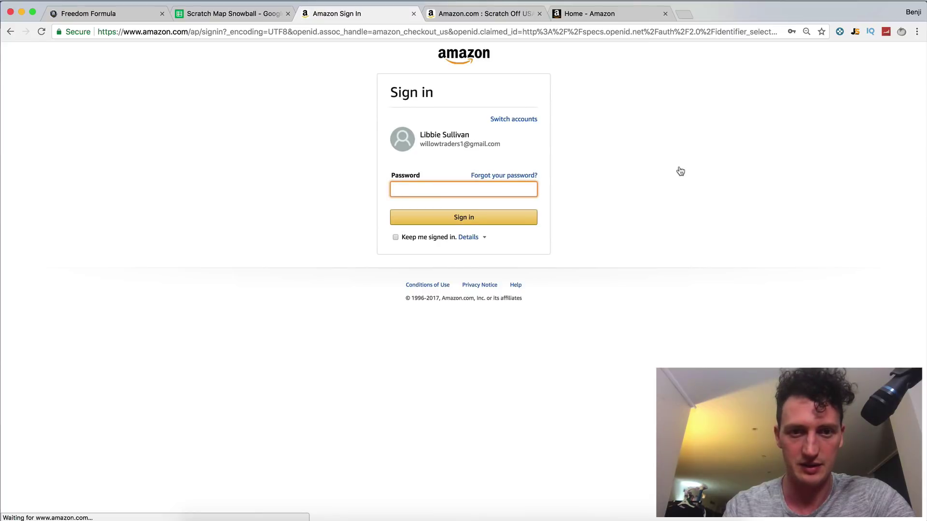
Back out through the competitor listing and search results to the Odyssey scratch map listing.
click(11, 33)
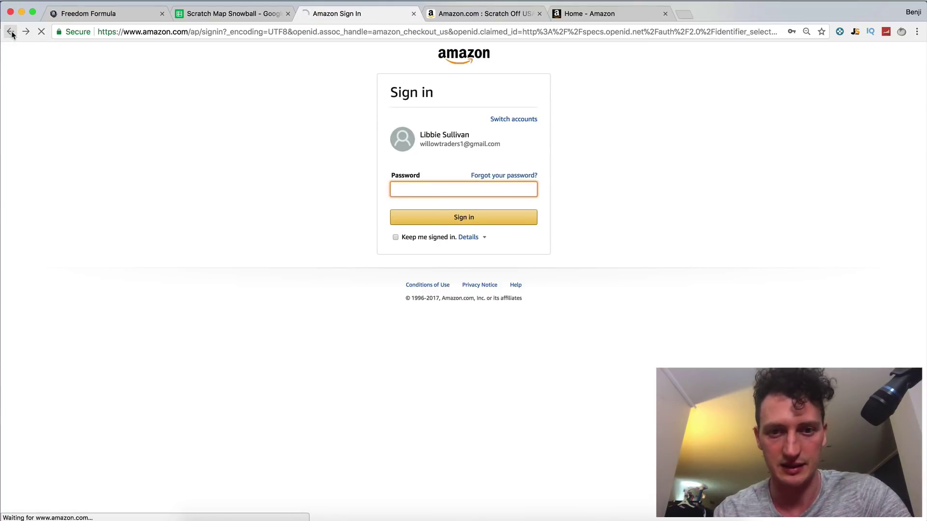
click(11, 32)
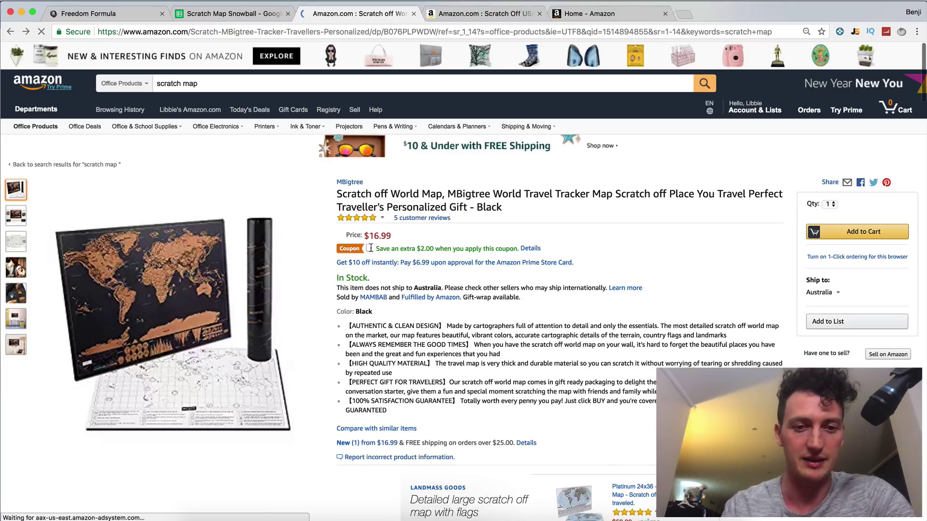
click(370, 249)
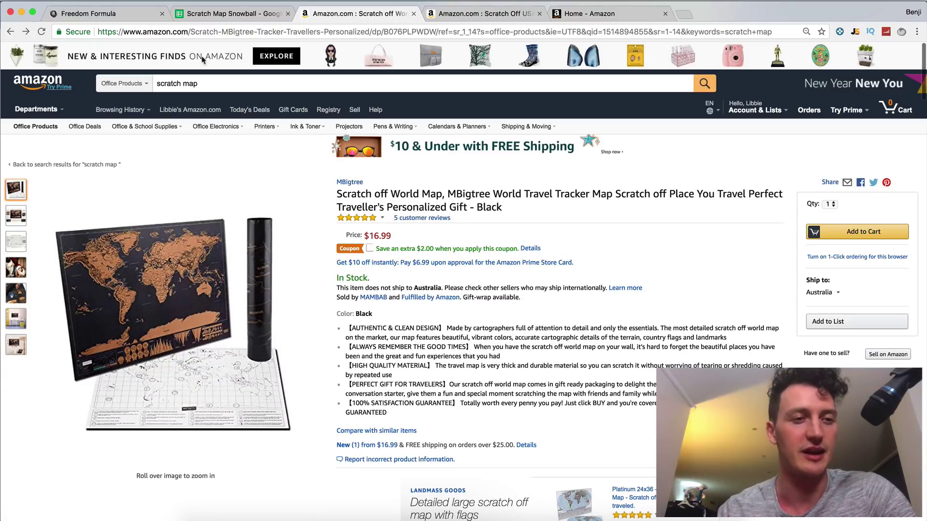
click(11, 32)
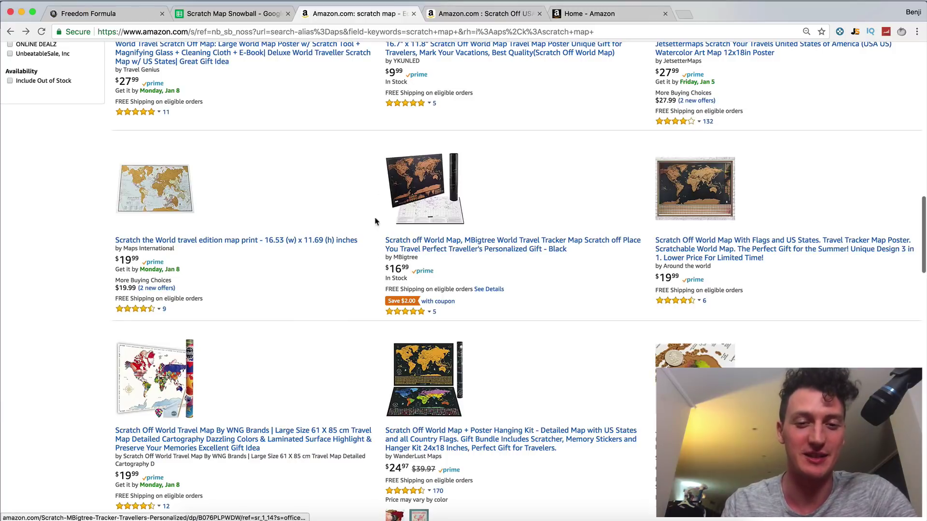
scroll(467, 184, down, 5)
scroll(466, 183, up, 10)
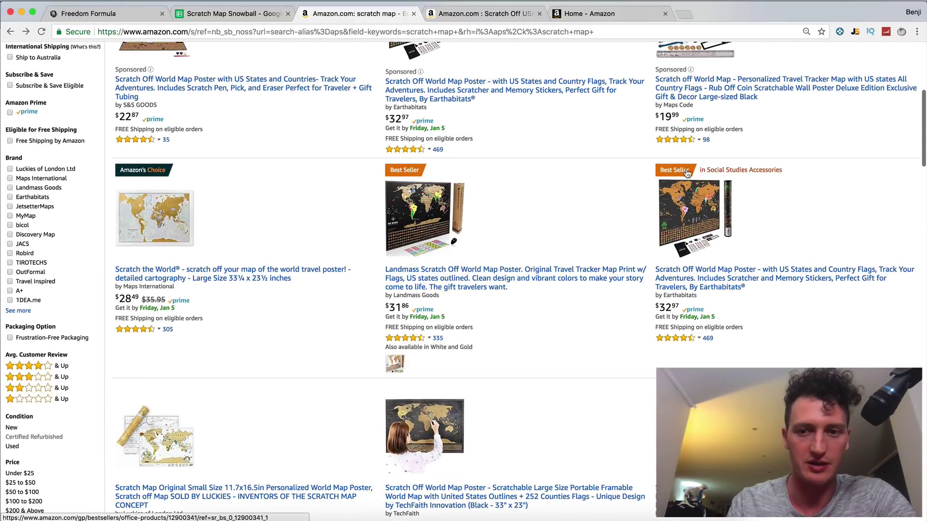
scroll(279, 151, down, 8)
scroll(279, 151, down, 4)
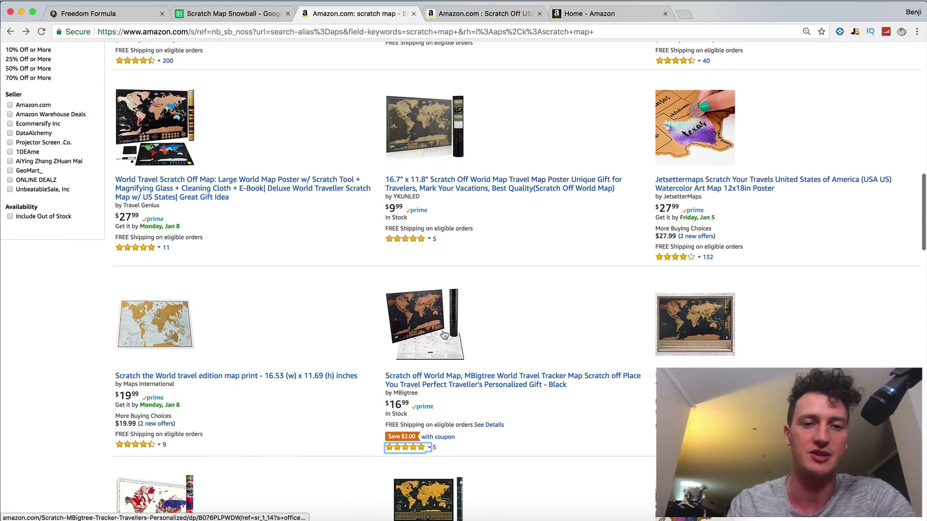
scroll(444, 335, up, 15)
click(11, 32)
click(11, 32)
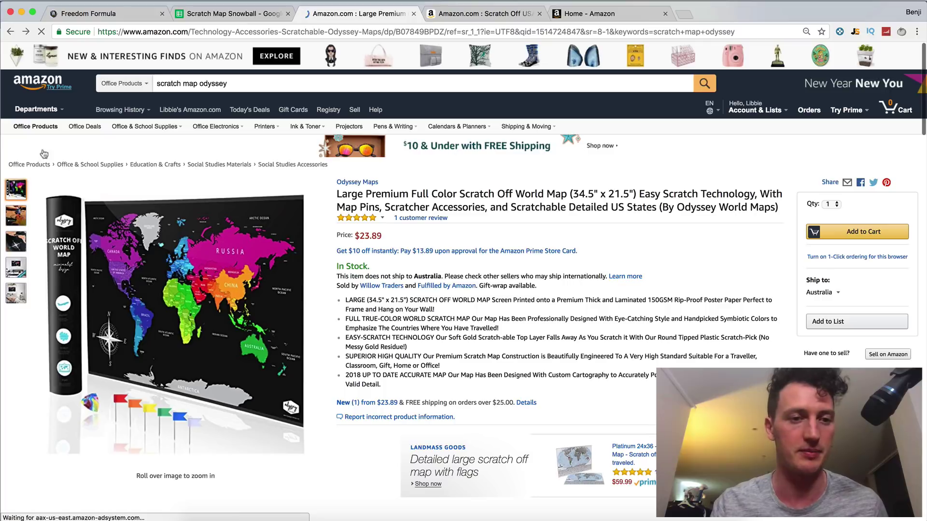
scroll(251, 275, down, 5)
scroll(236, 317, up, 4)
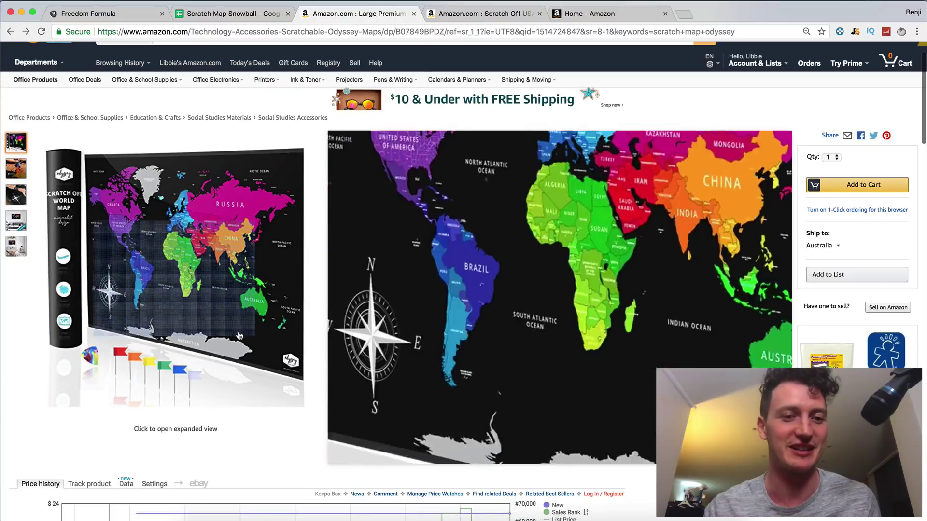
scroll(530, 256, down, 1)
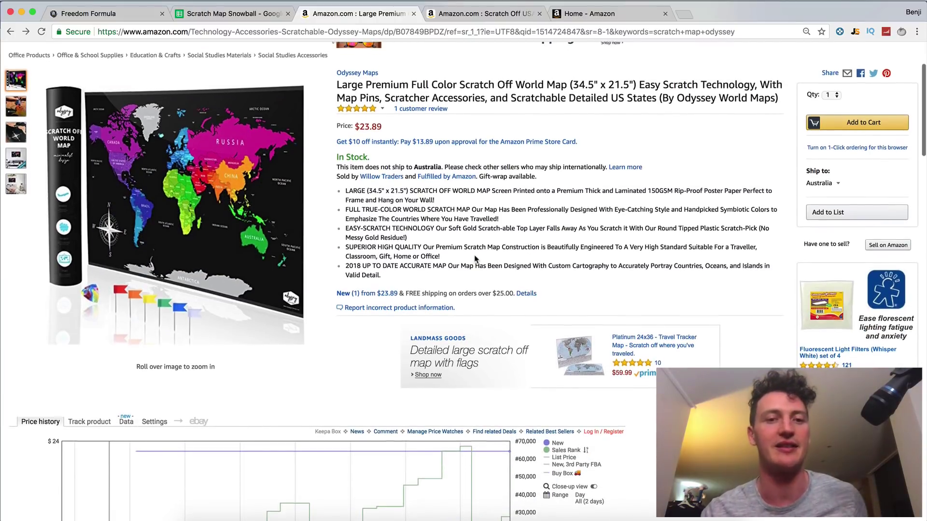
scroll(482, 232, up, 2)
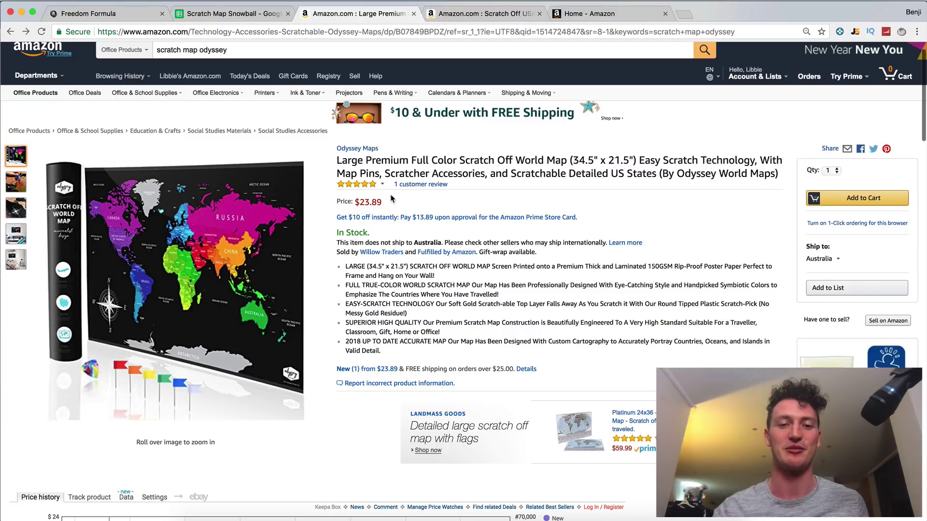
scroll(483, 203, down, 14)
scroll(545, 146, up, 5)
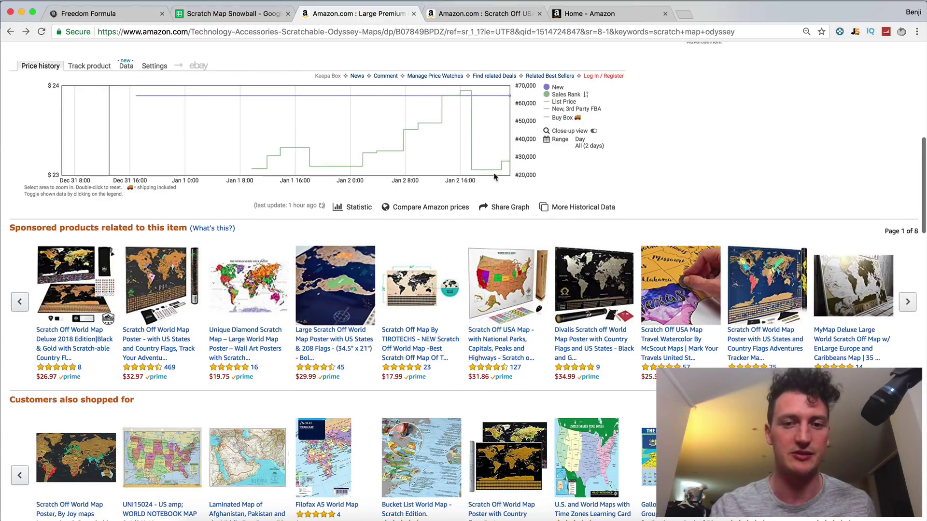
scroll(507, 167, up, 1)
scroll(507, 167, up, 10)
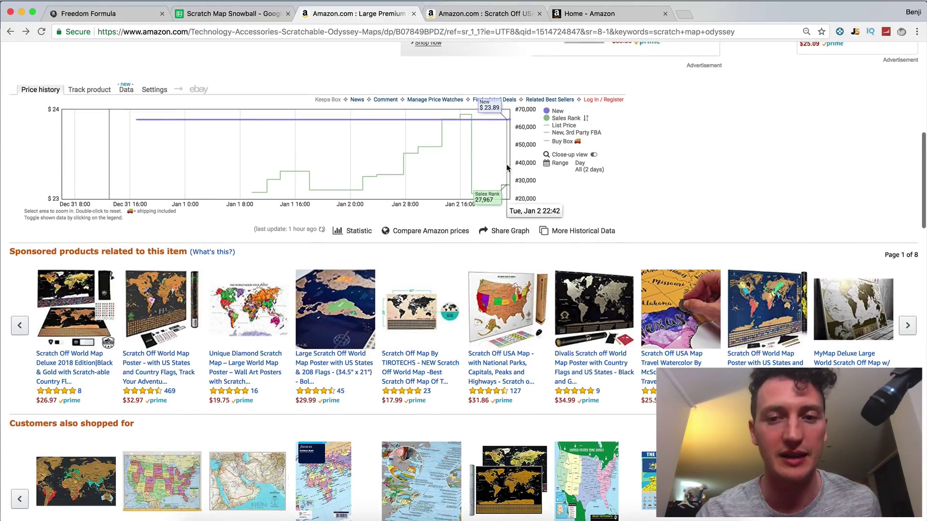
scroll(336, 221, down, 1)
scroll(369, 212, down, 15)
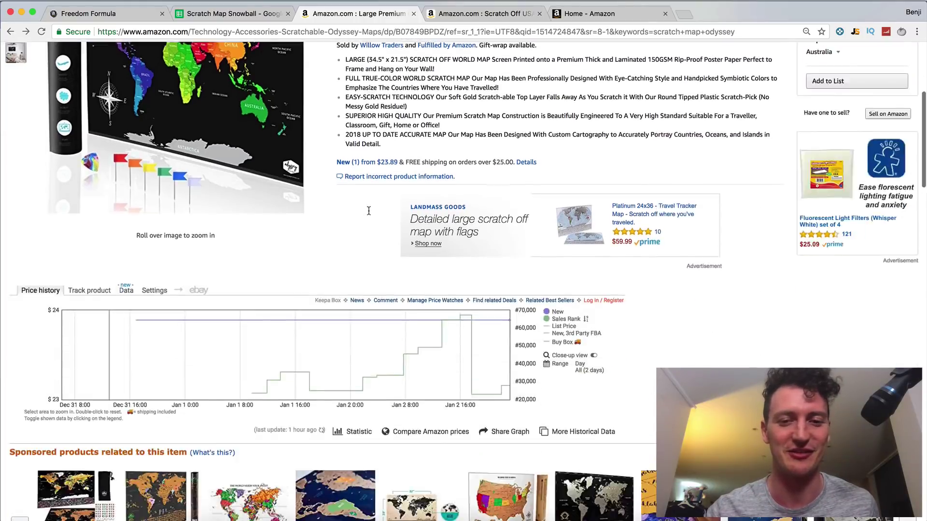
scroll(369, 212, up, 15)
scroll(369, 215, down, 20)
scroll(369, 214, up, 1)
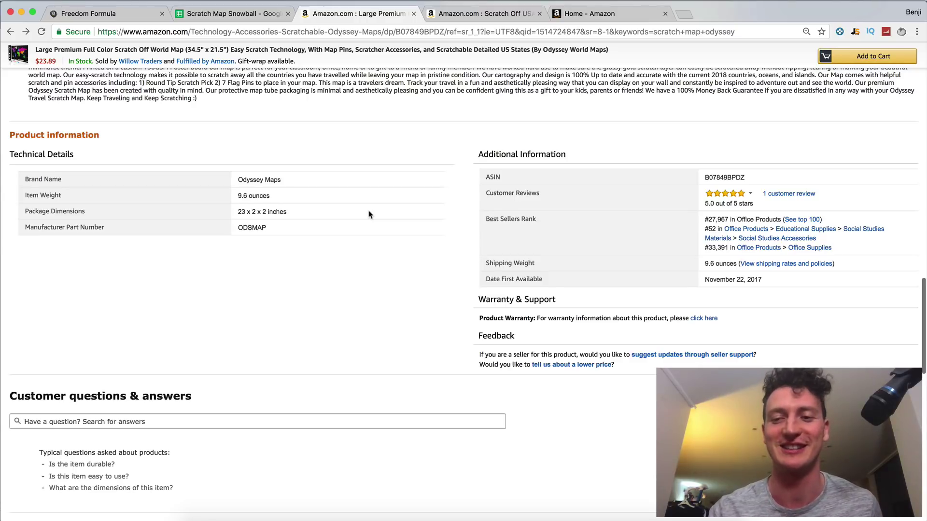
scroll(369, 214, down, 3)
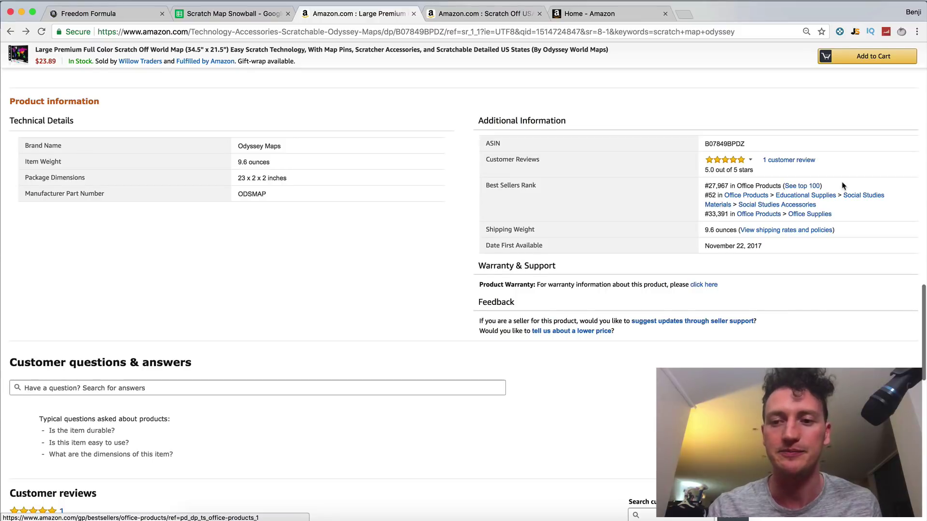
mouse_move(704, 186)
mouse_down()
mouse_move(730, 186)
mouse_move(705, 190)
mouse_up()
click(729, 186)
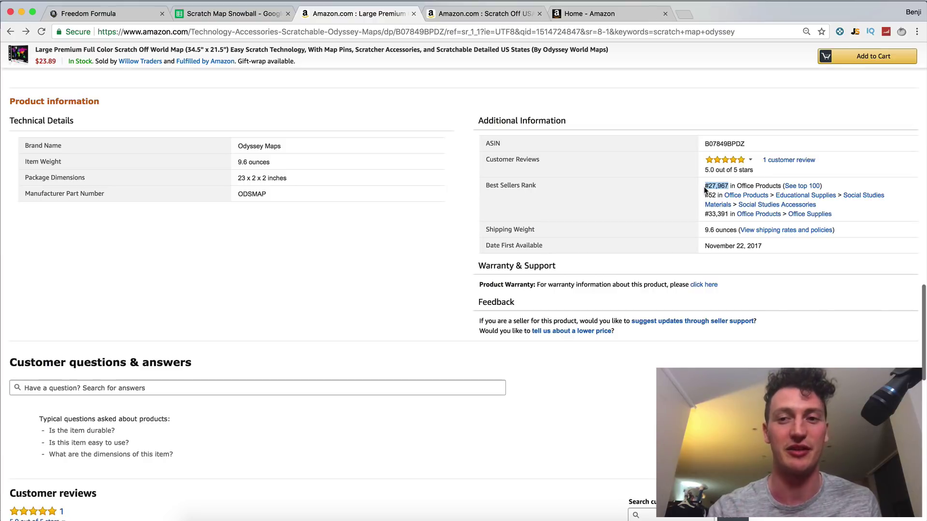
scroll(705, 190, up, 15)
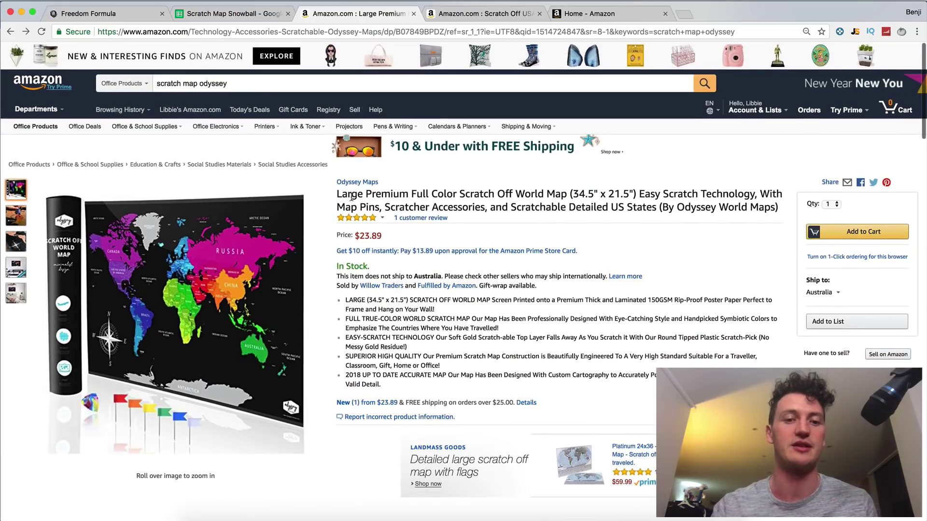
drag(338, 194, 783, 207)
click(783, 207)
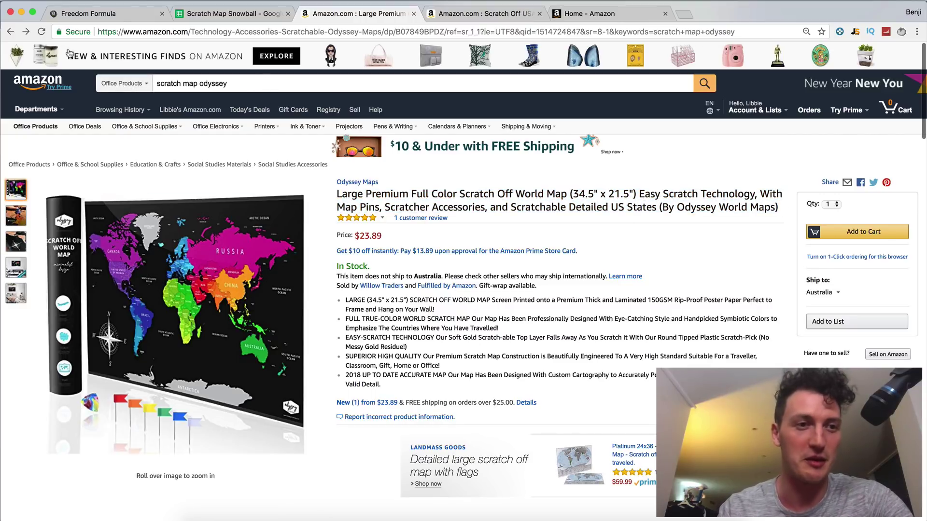
click(10, 32)
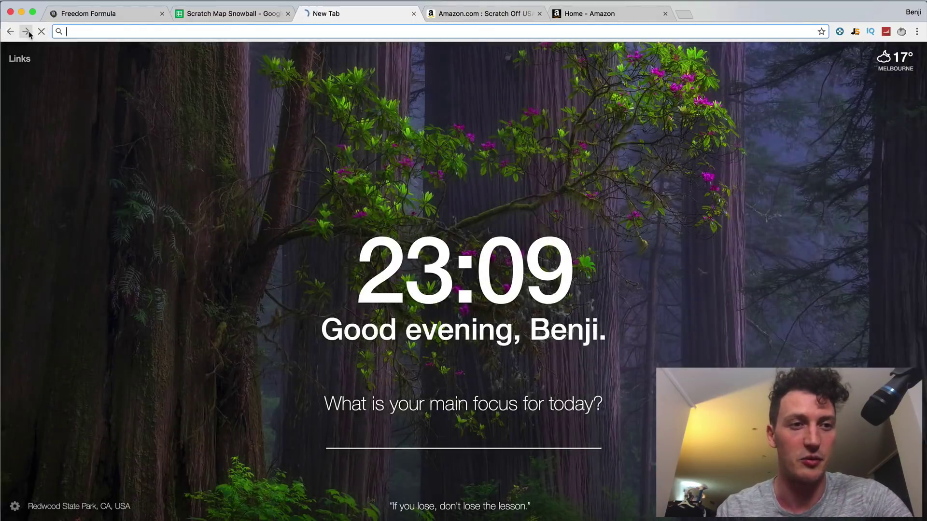
click(26, 31)
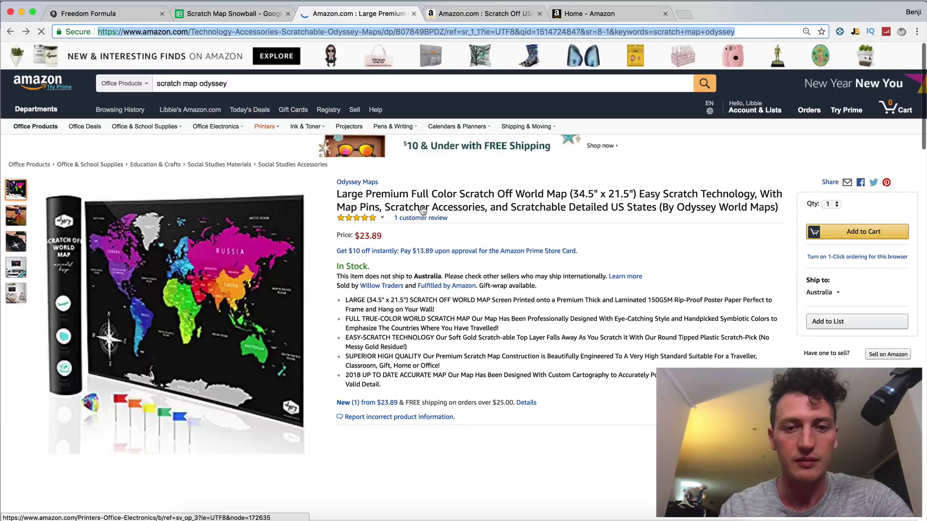